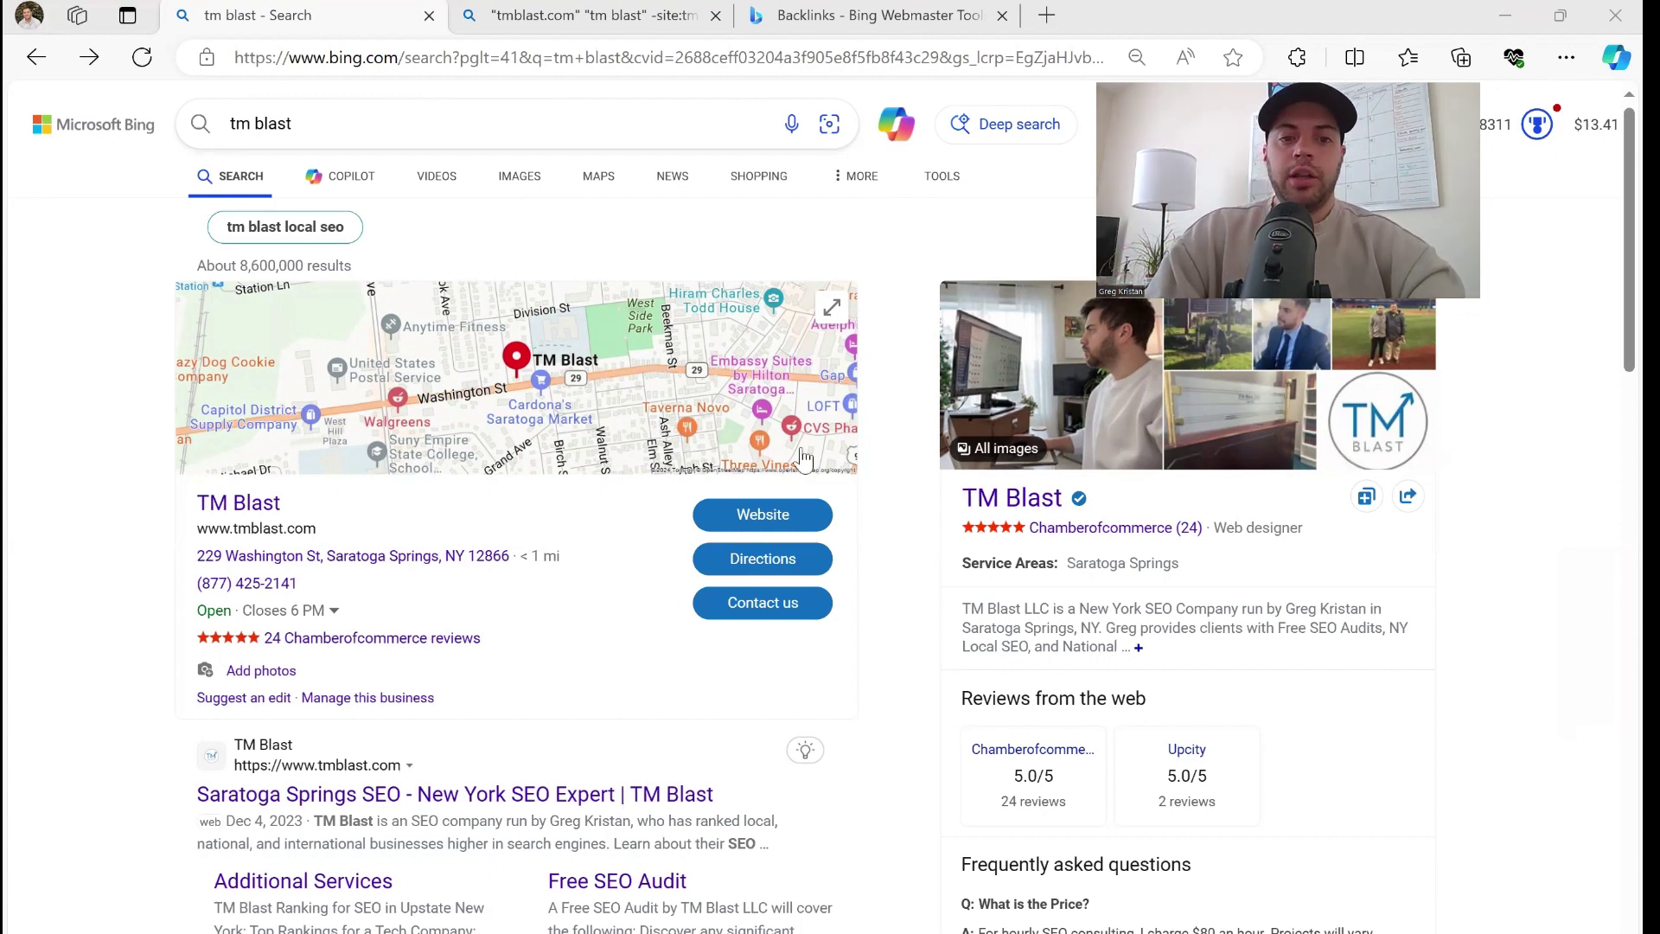
Step: Enlarge the Bing results page and preview the tmblast.com result's page overview
key("ctrl+plus")
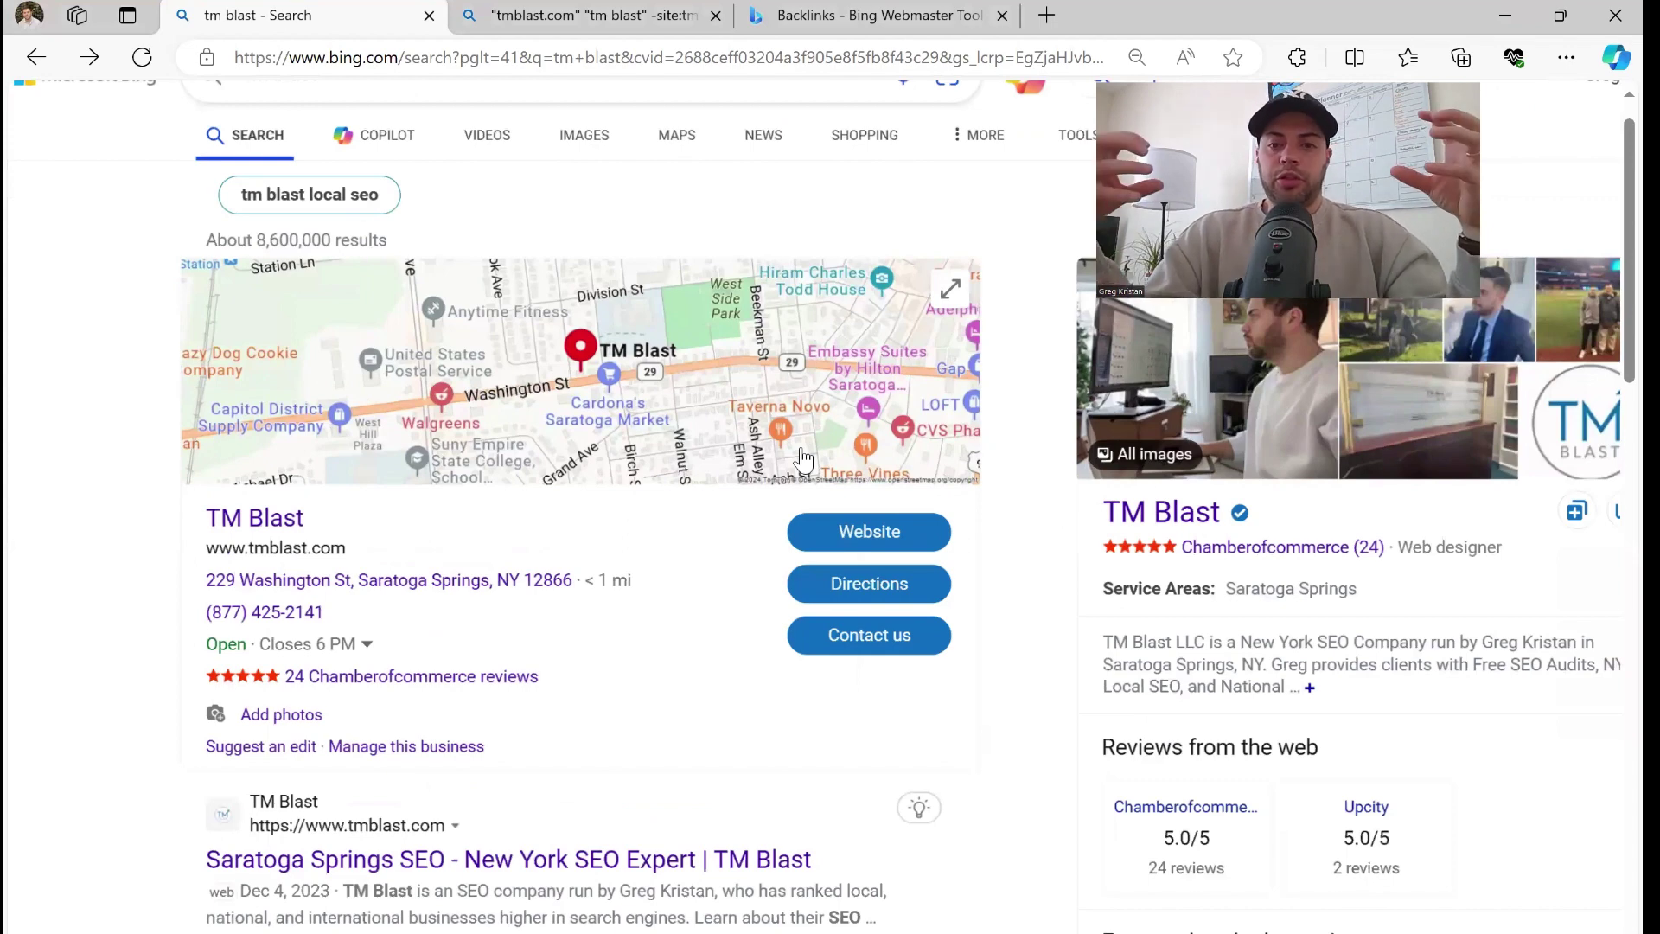
key("ctrl+plus")
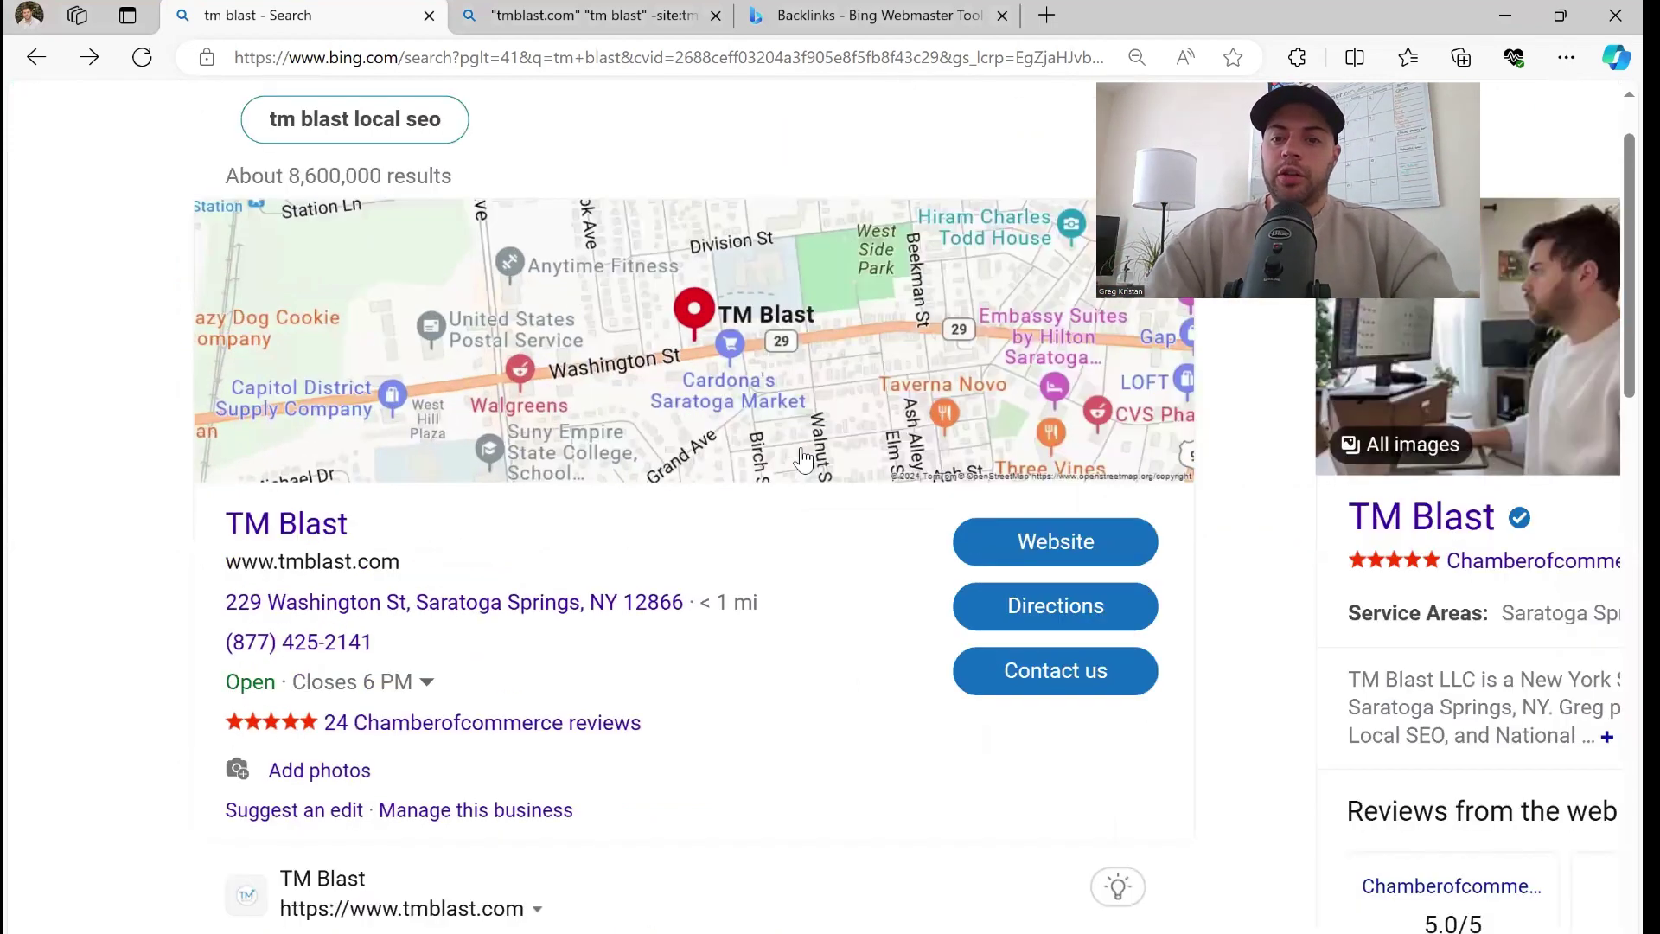
scroll(1037, 259, "right", 4)
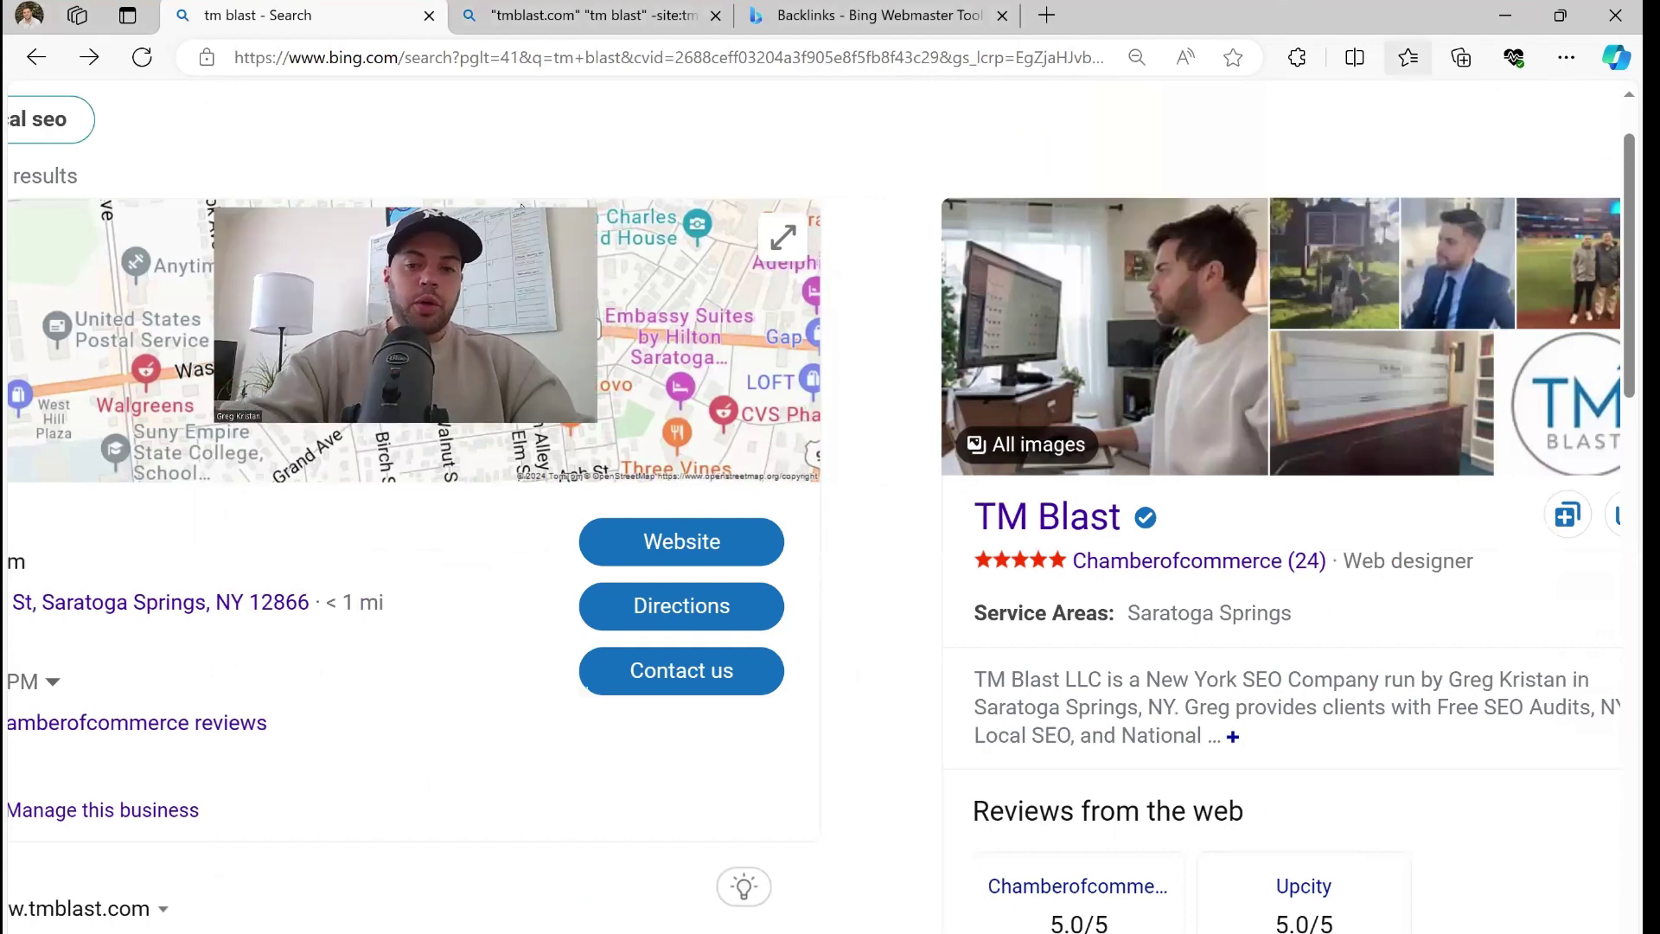
scroll(521, 206, "down", 2)
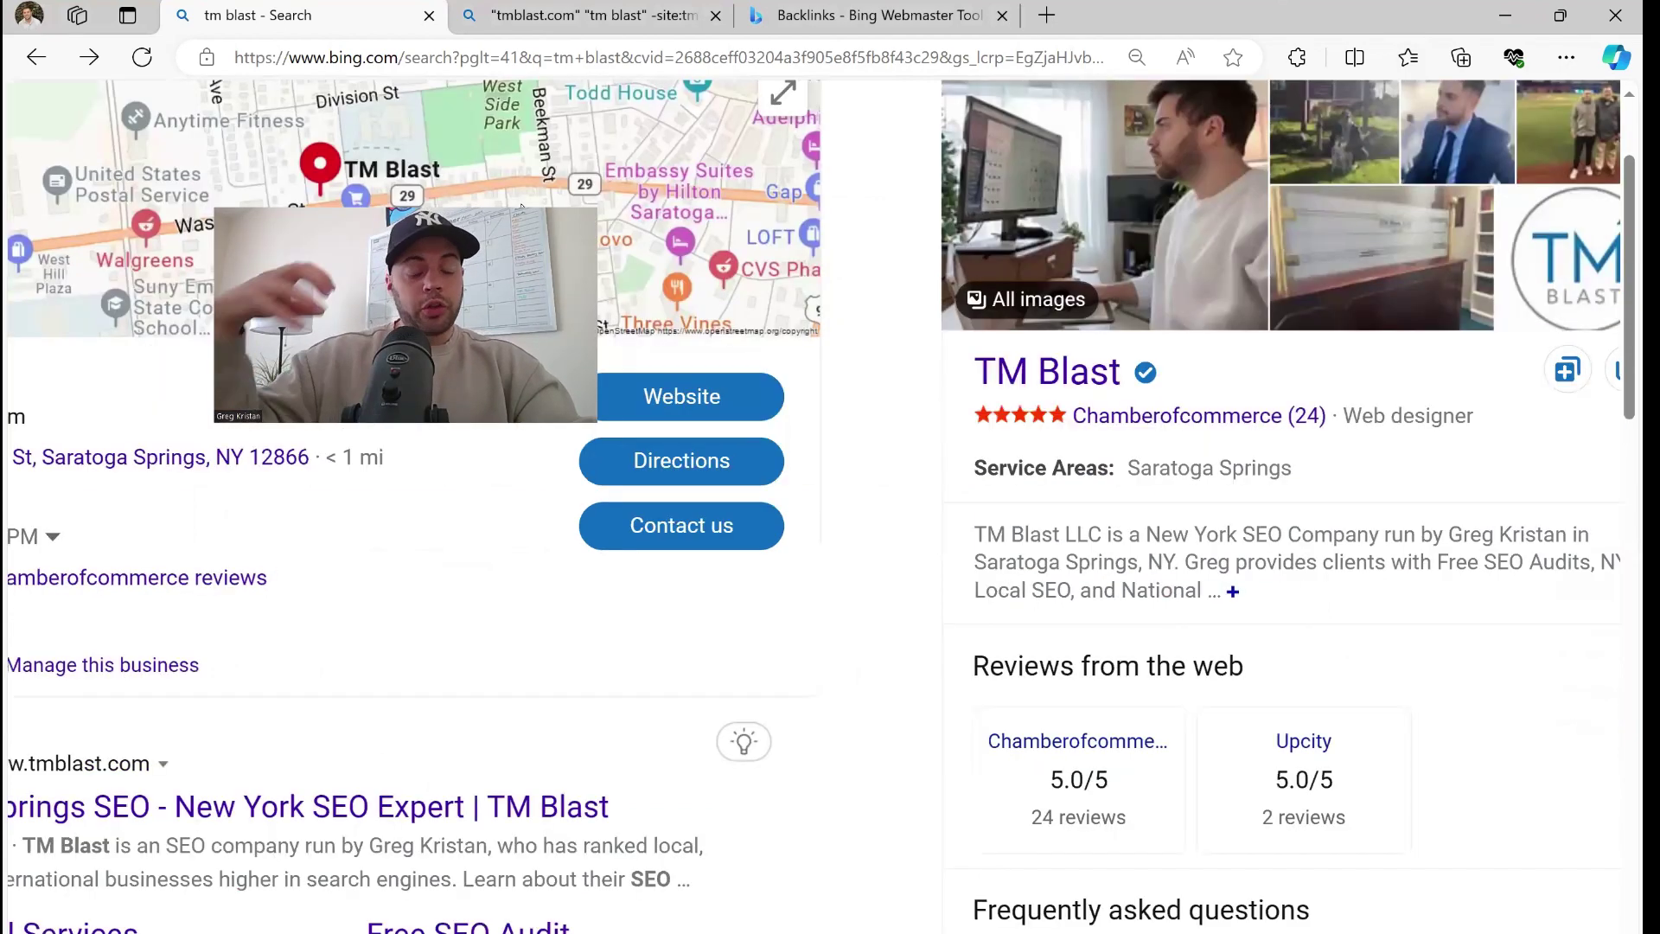
scroll(522, 206, "down", 1)
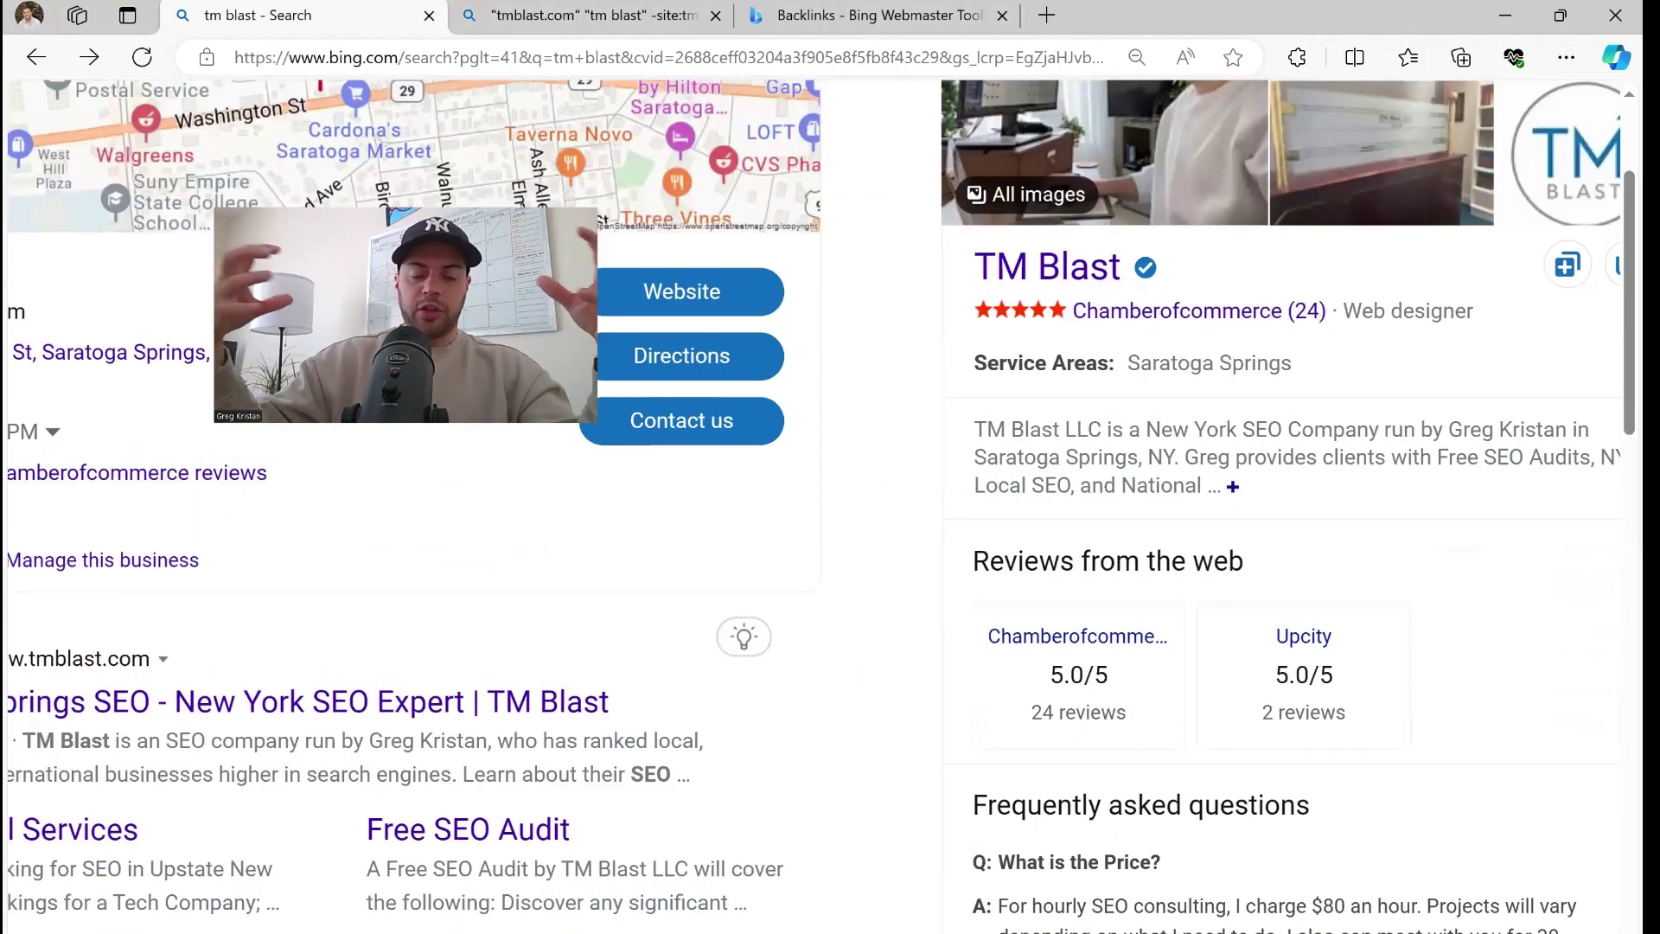
scroll(521, 205, "down", 2)
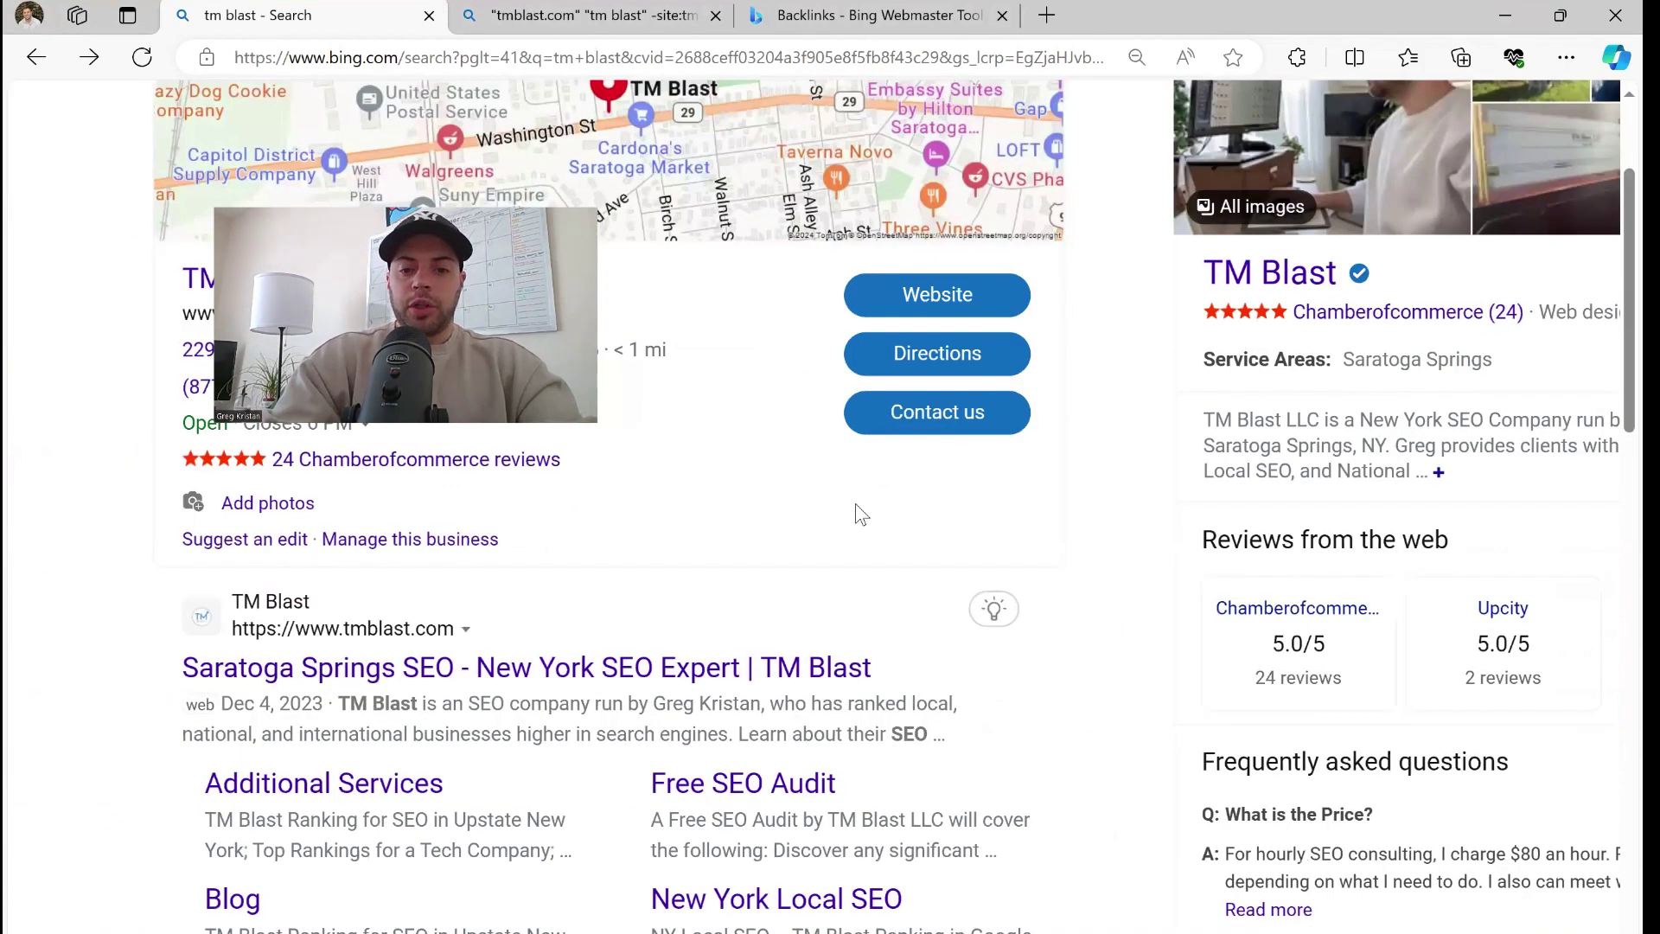
left_click(994, 610)
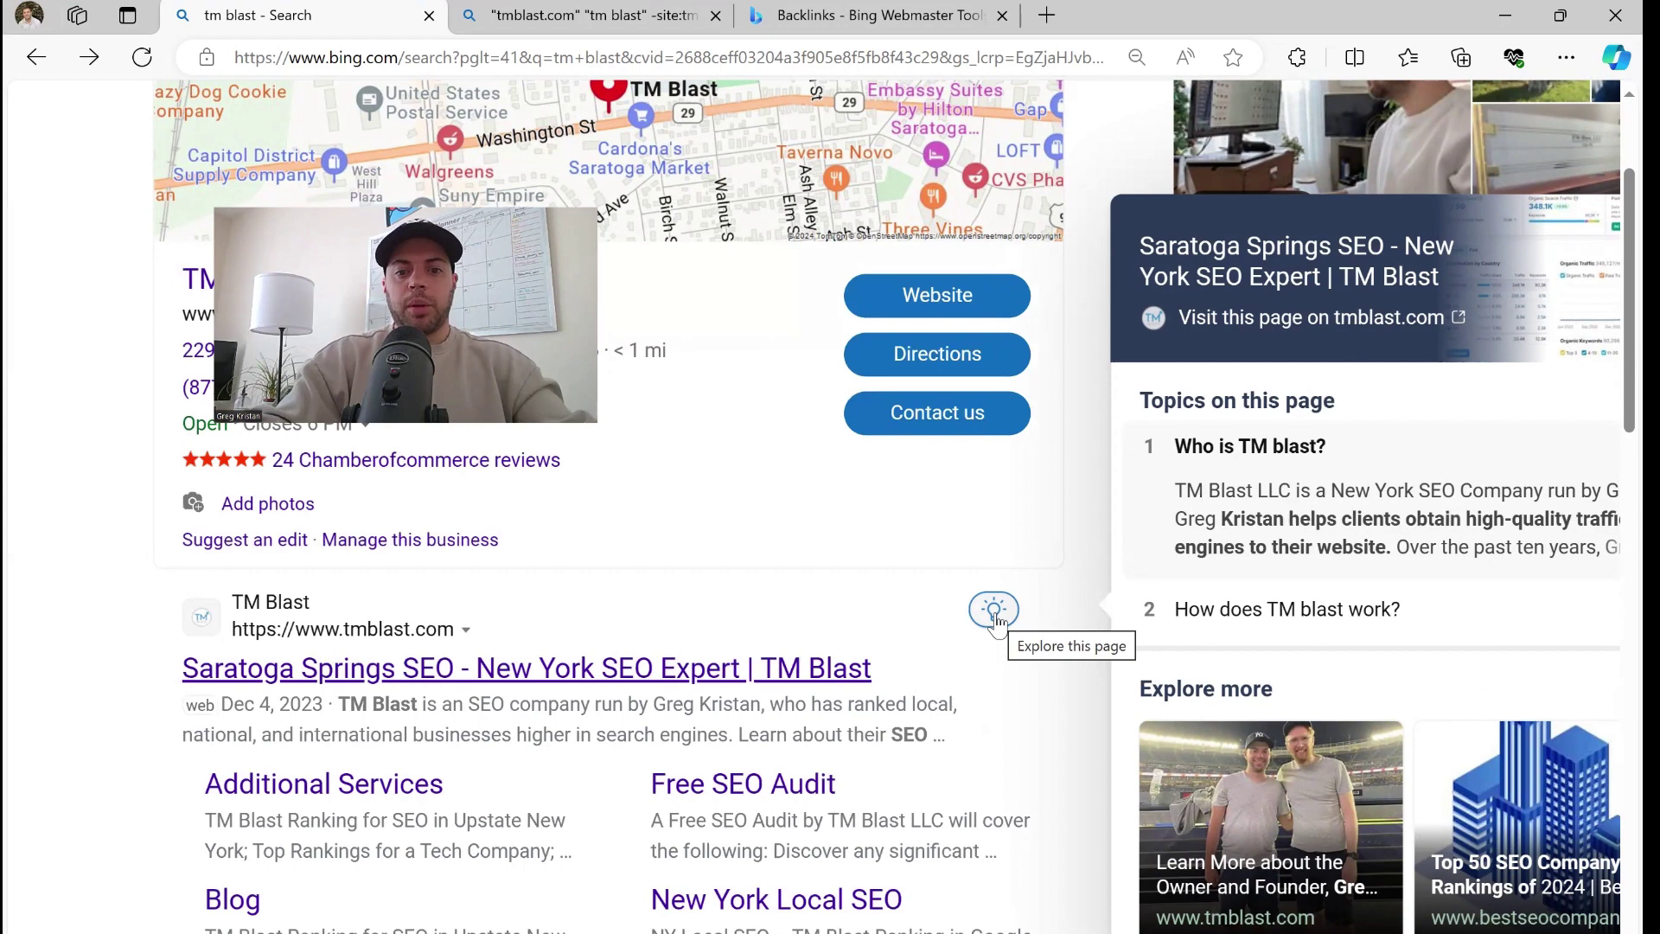
left_click(837, 582)
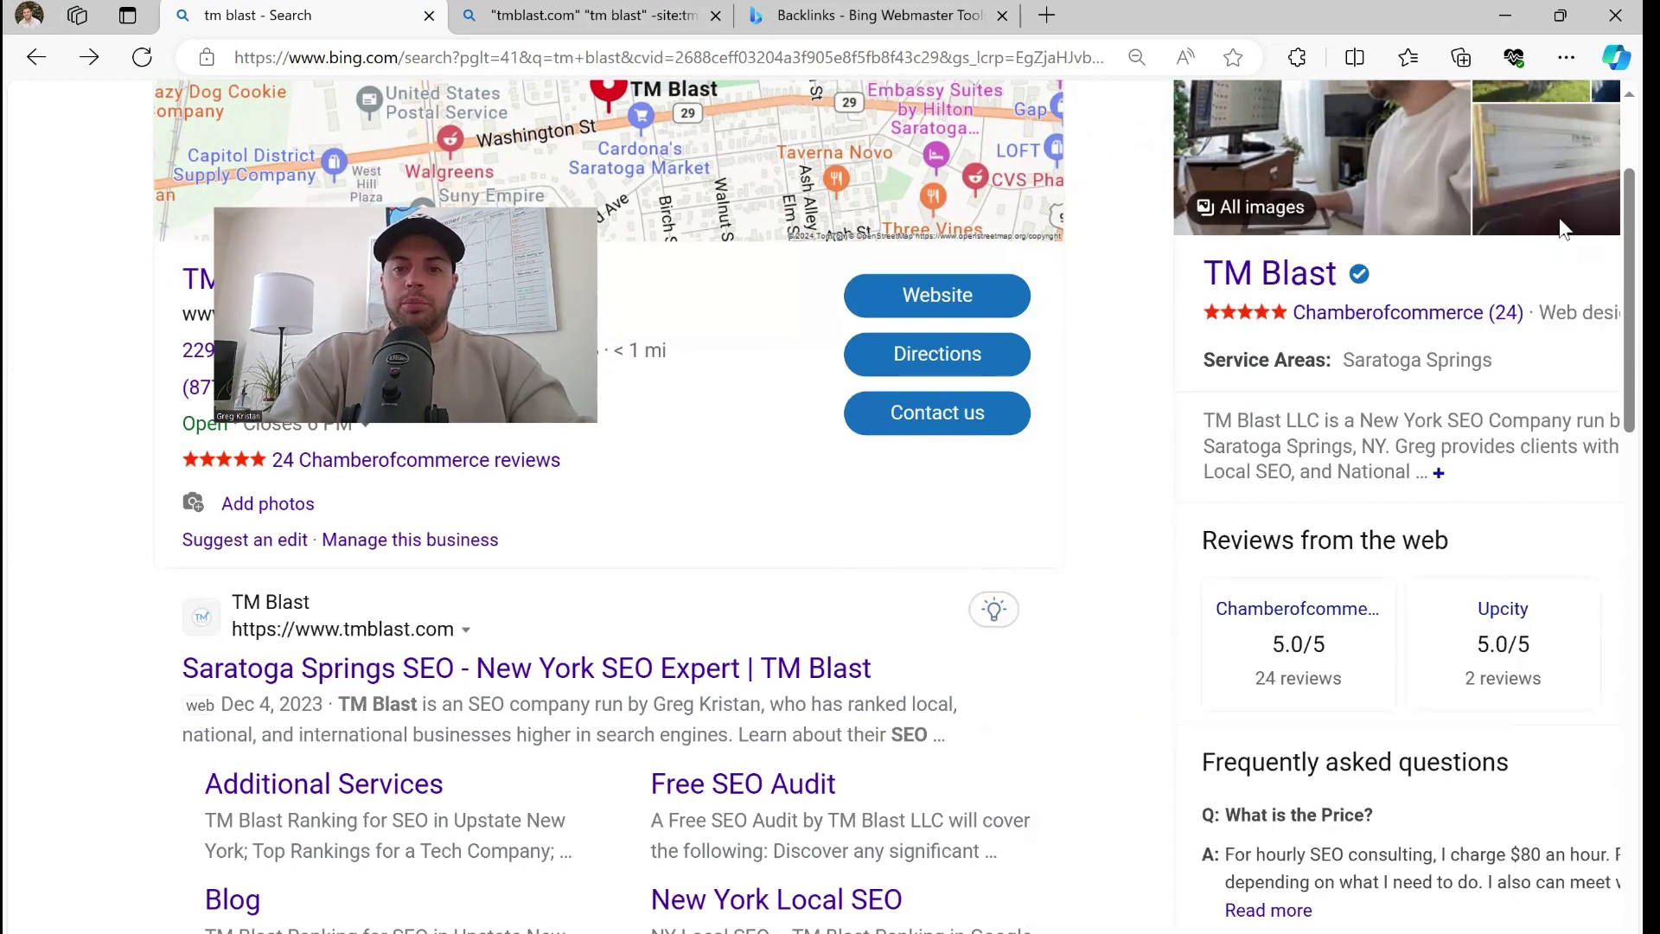
Step: Rerun the "tmblast.com" "tm blast" -site:tmblast.com mention search on the second tab at default zoom
key("ctrl+Tab")
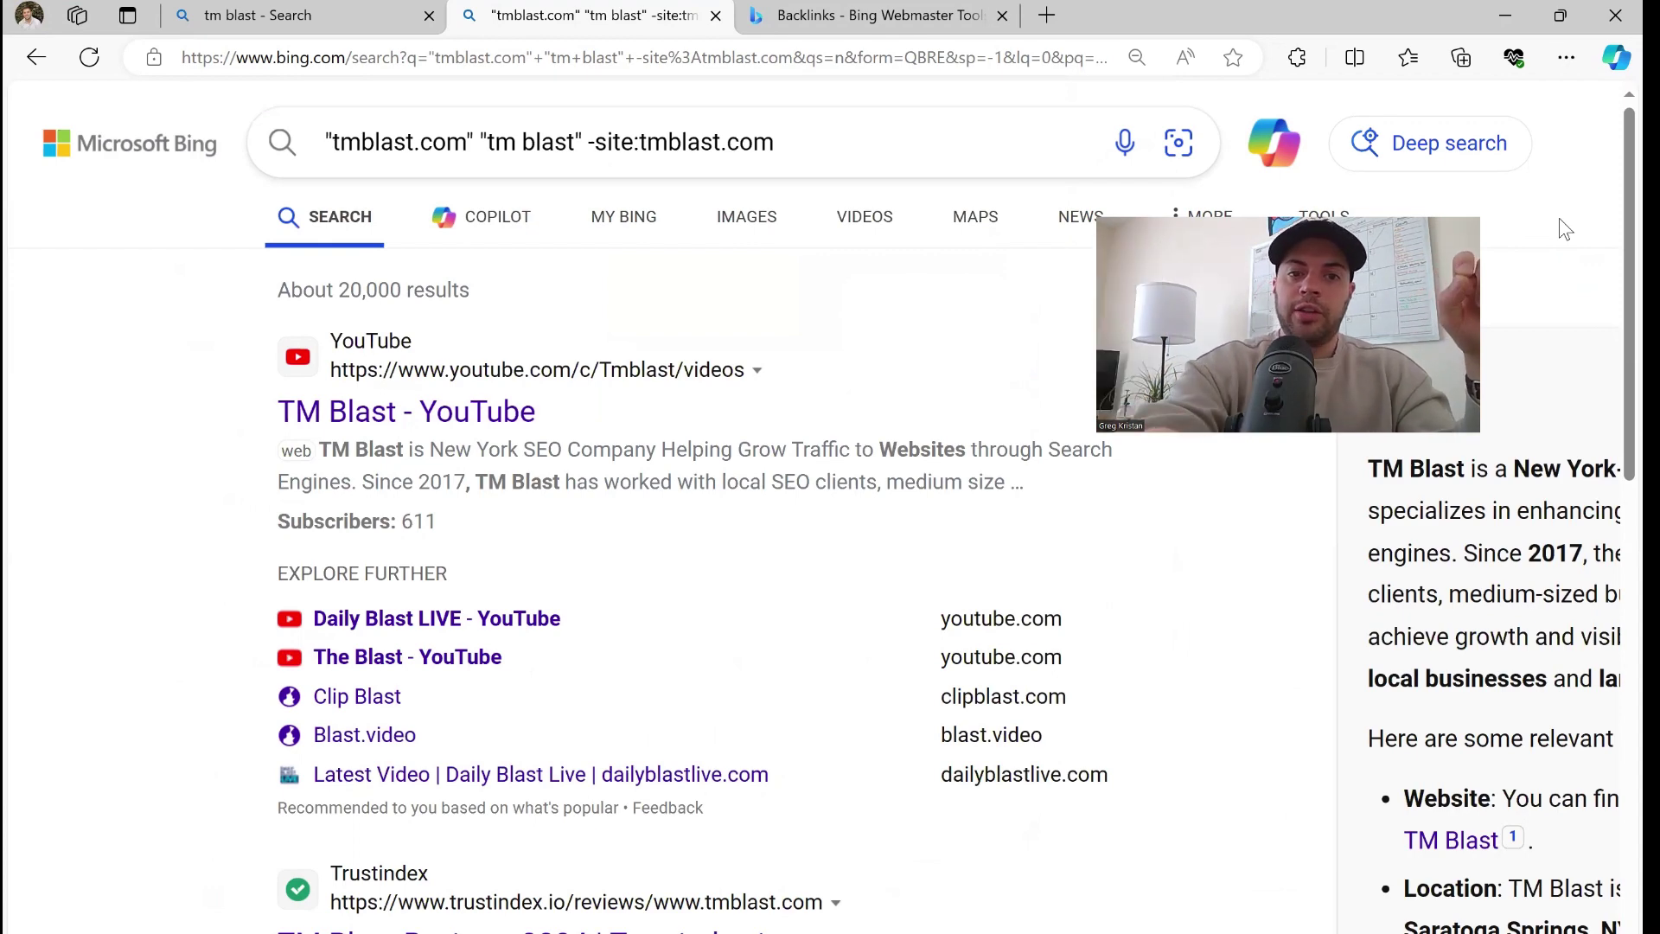
key("ctrl+plus")
key("ctrl+plus")
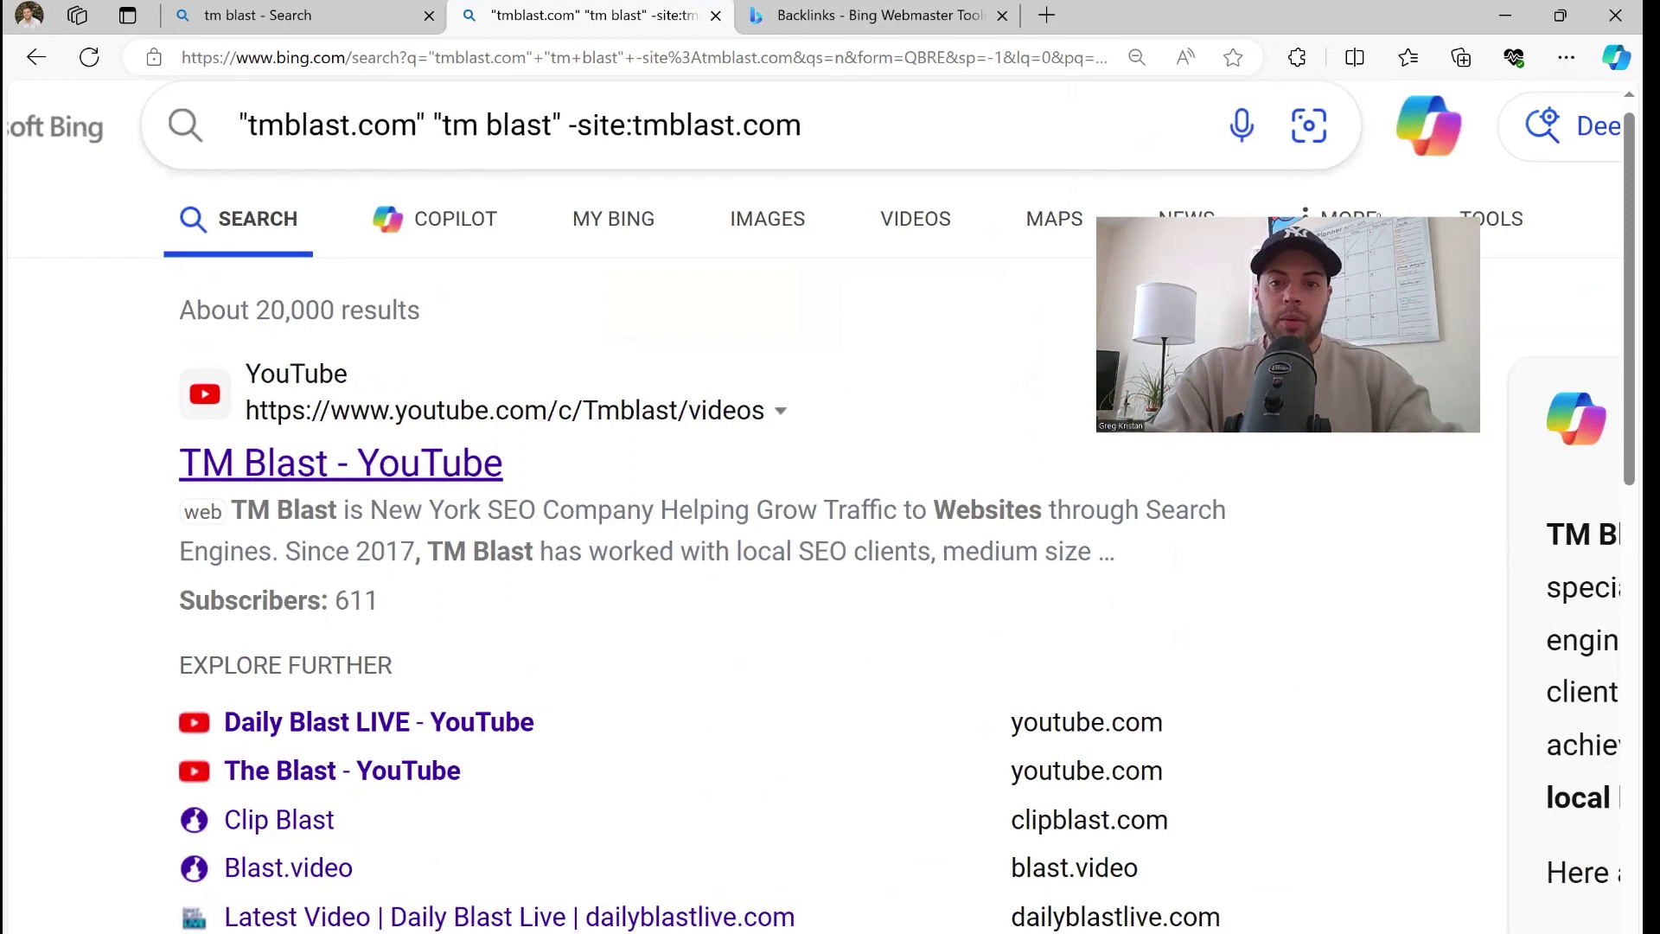
left_click(1111, 134)
key("ctrl+0")
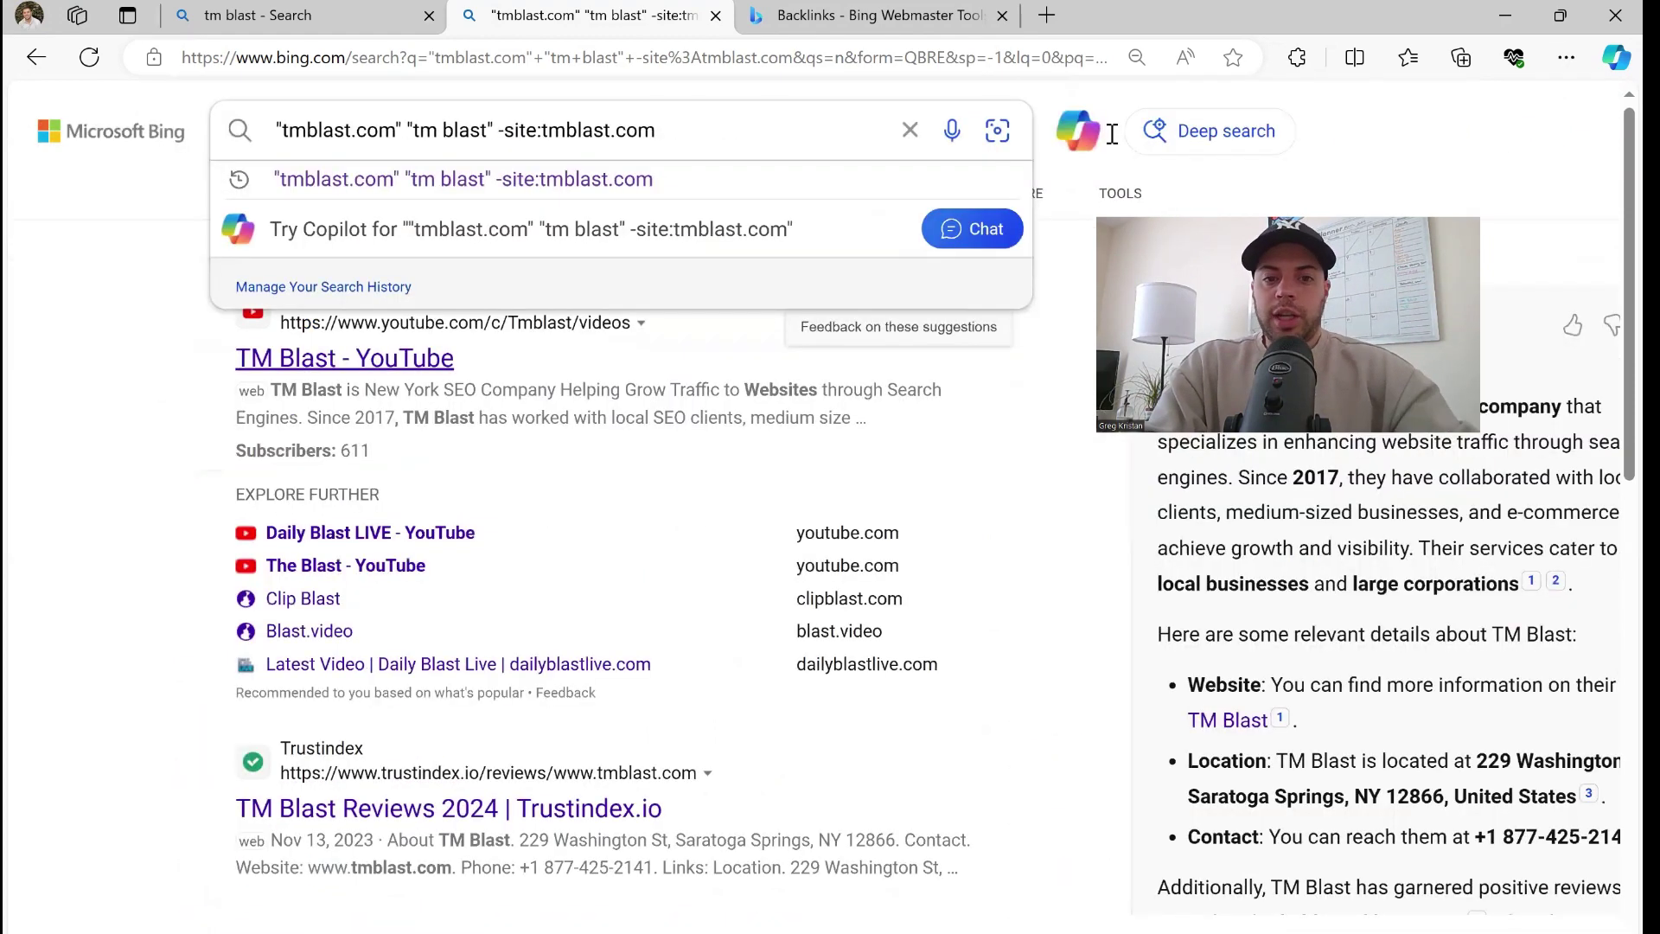
key("Return")
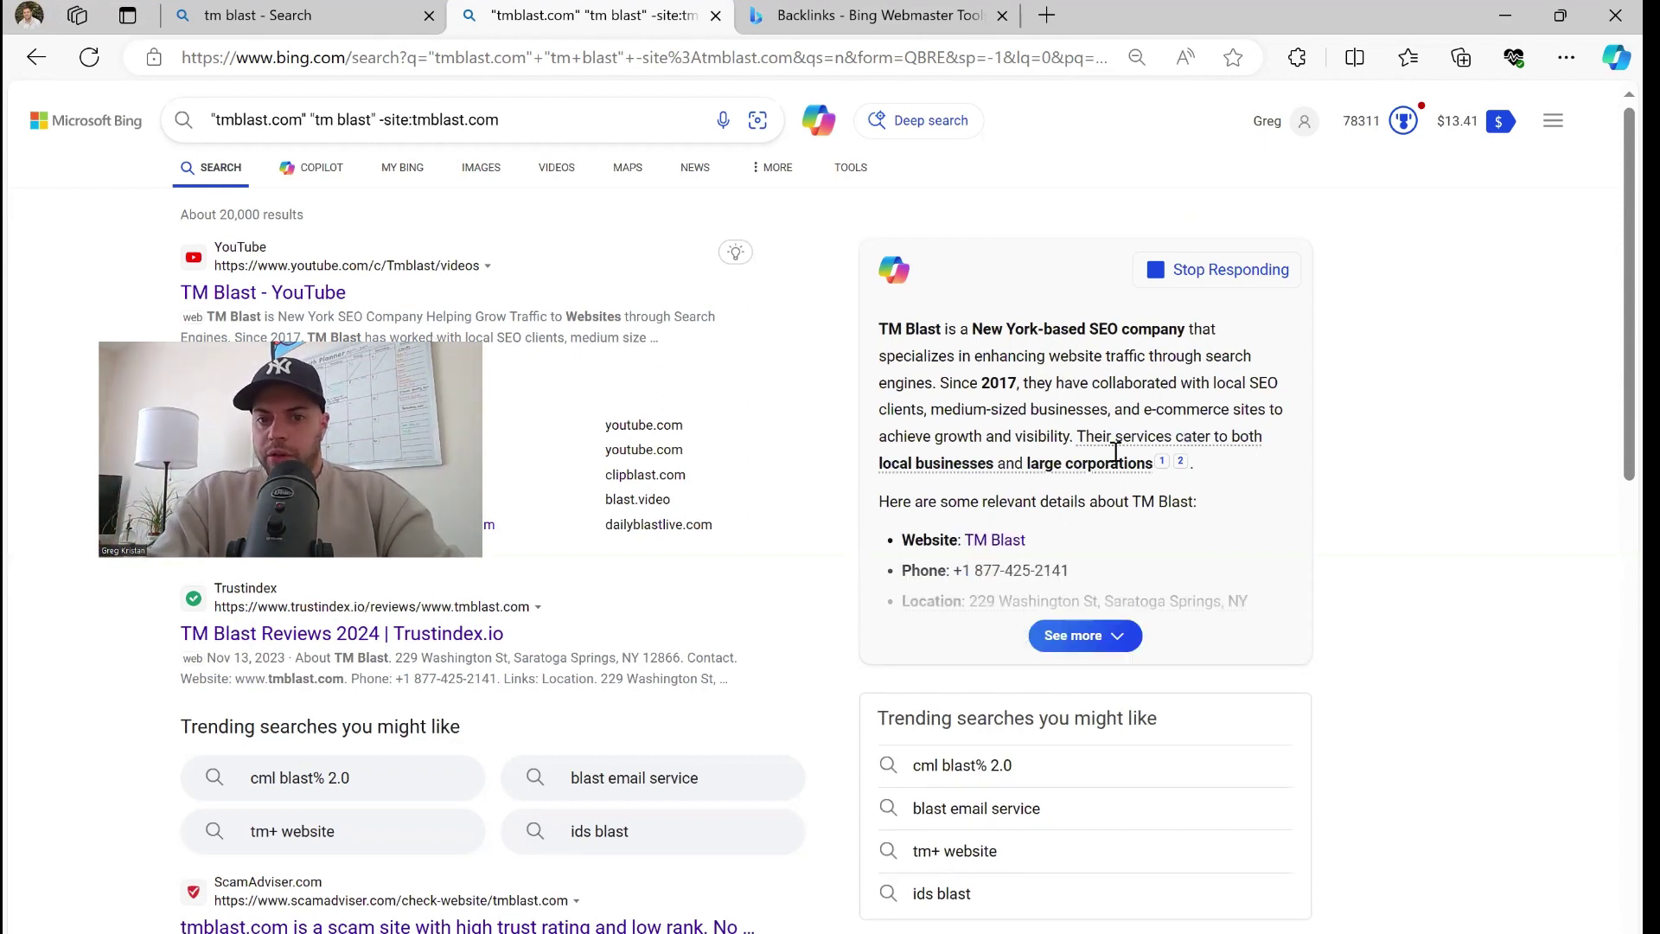
Step: Expand the Copilot answer about TM Blast and read through its details and Learn more links
left_click(1082, 636)
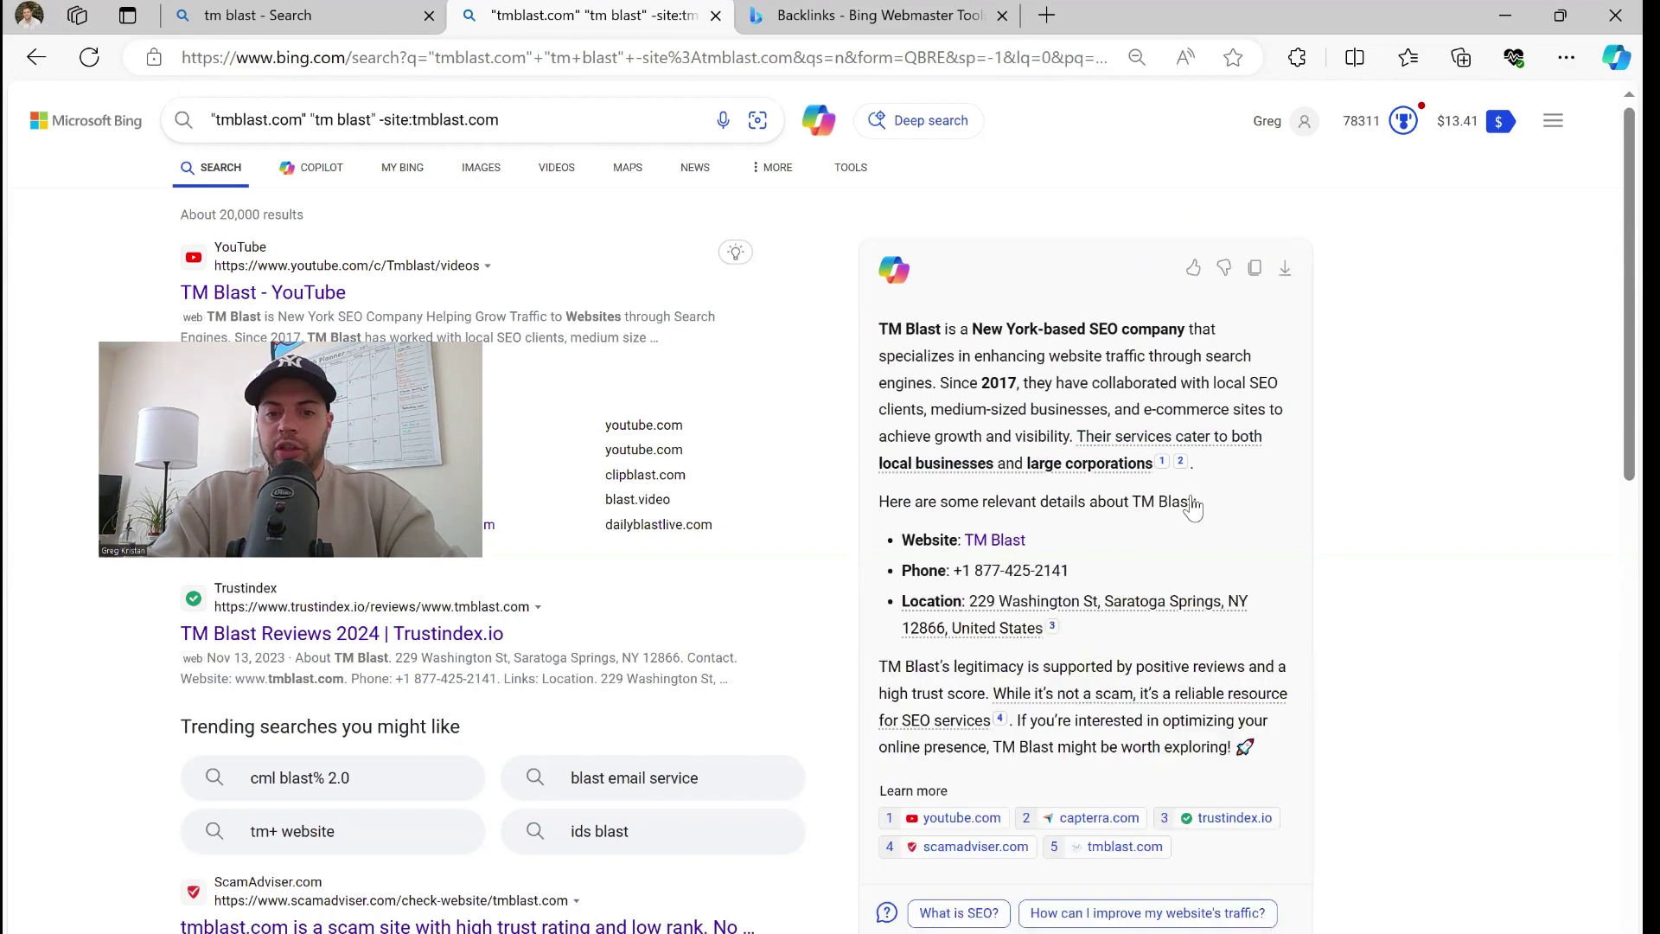
scroll(1193, 518, "down", 1)
scroll(1192, 505, "up", 2)
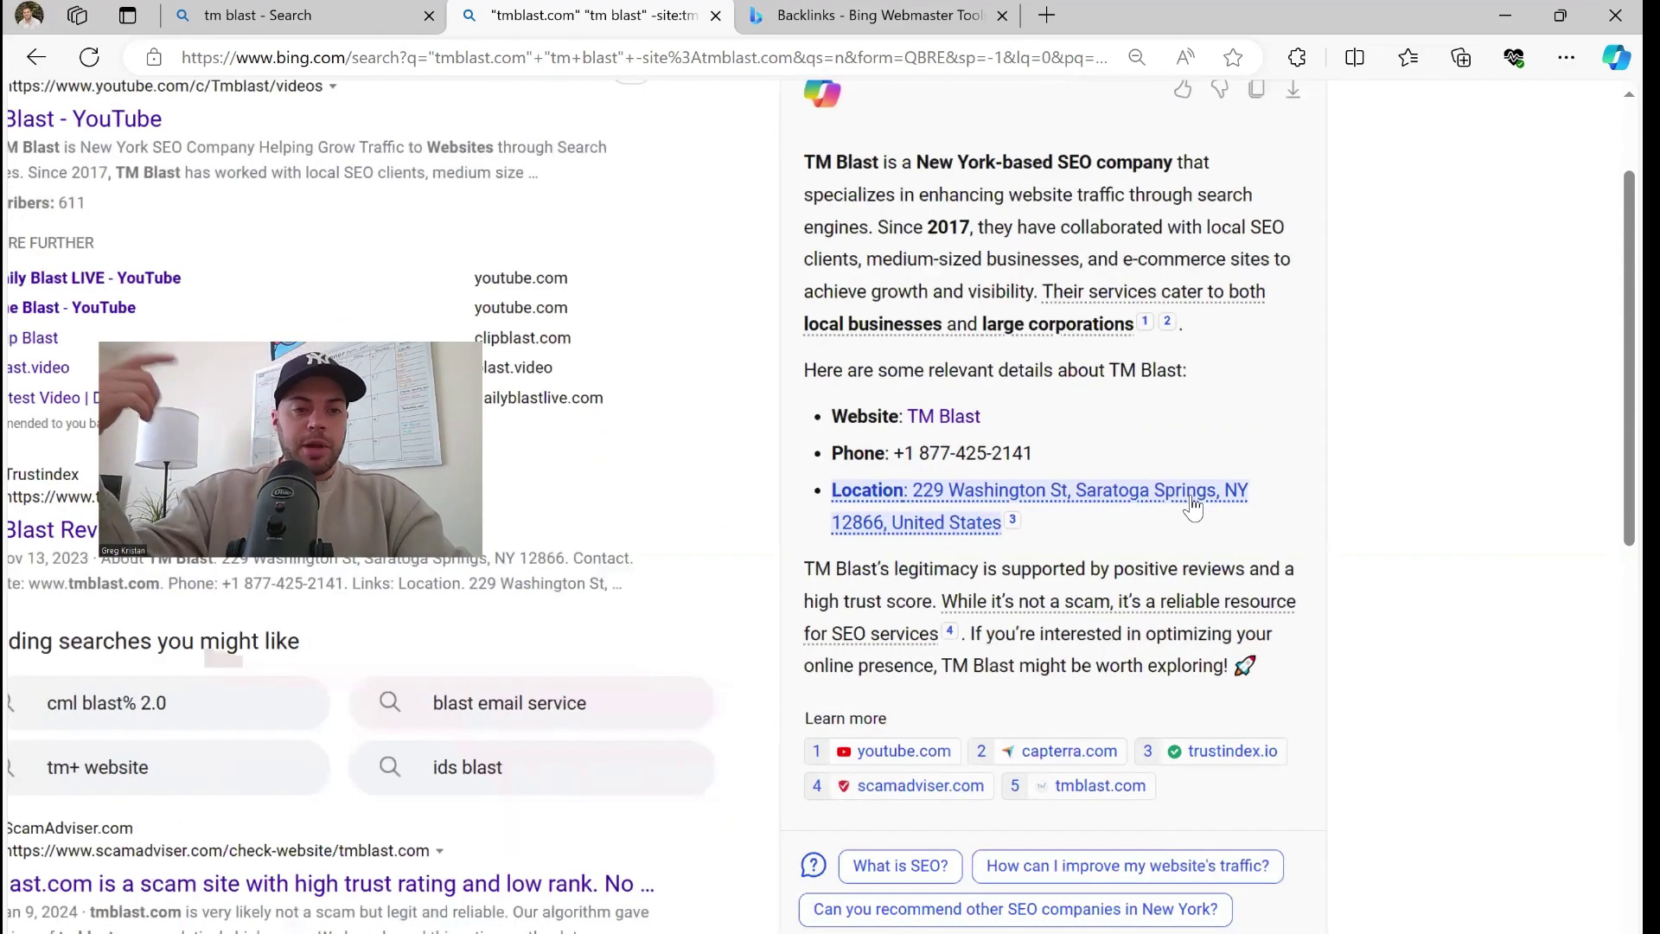
scroll(1512, 642, "up", 2)
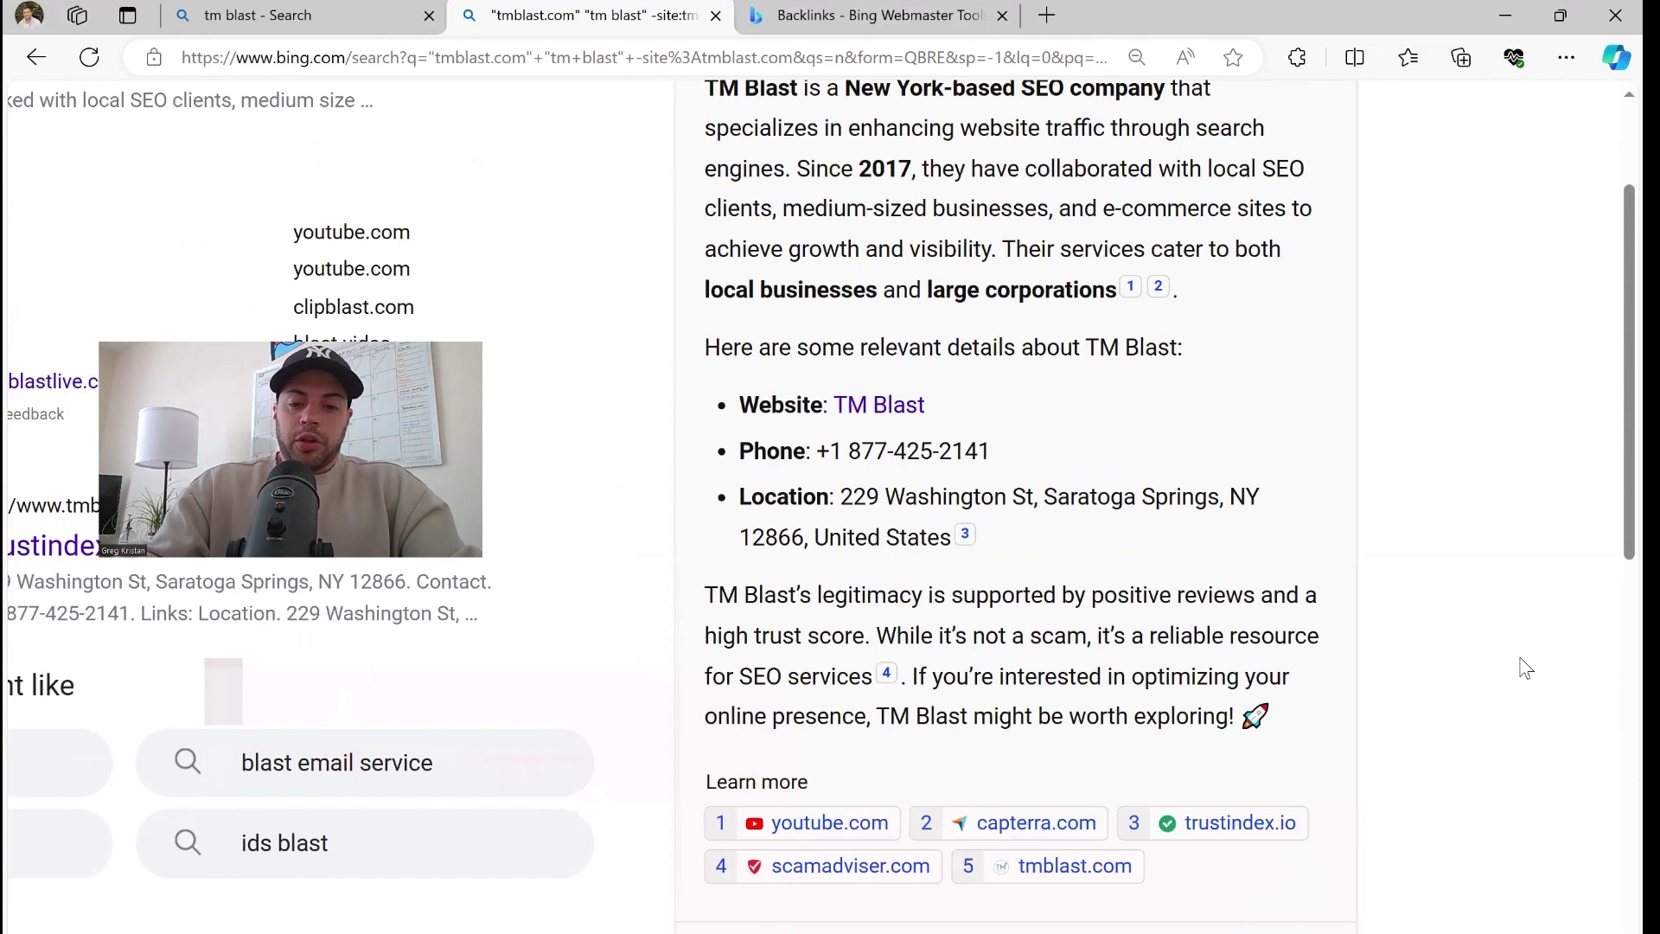
scroll(1525, 667, "down", 1)
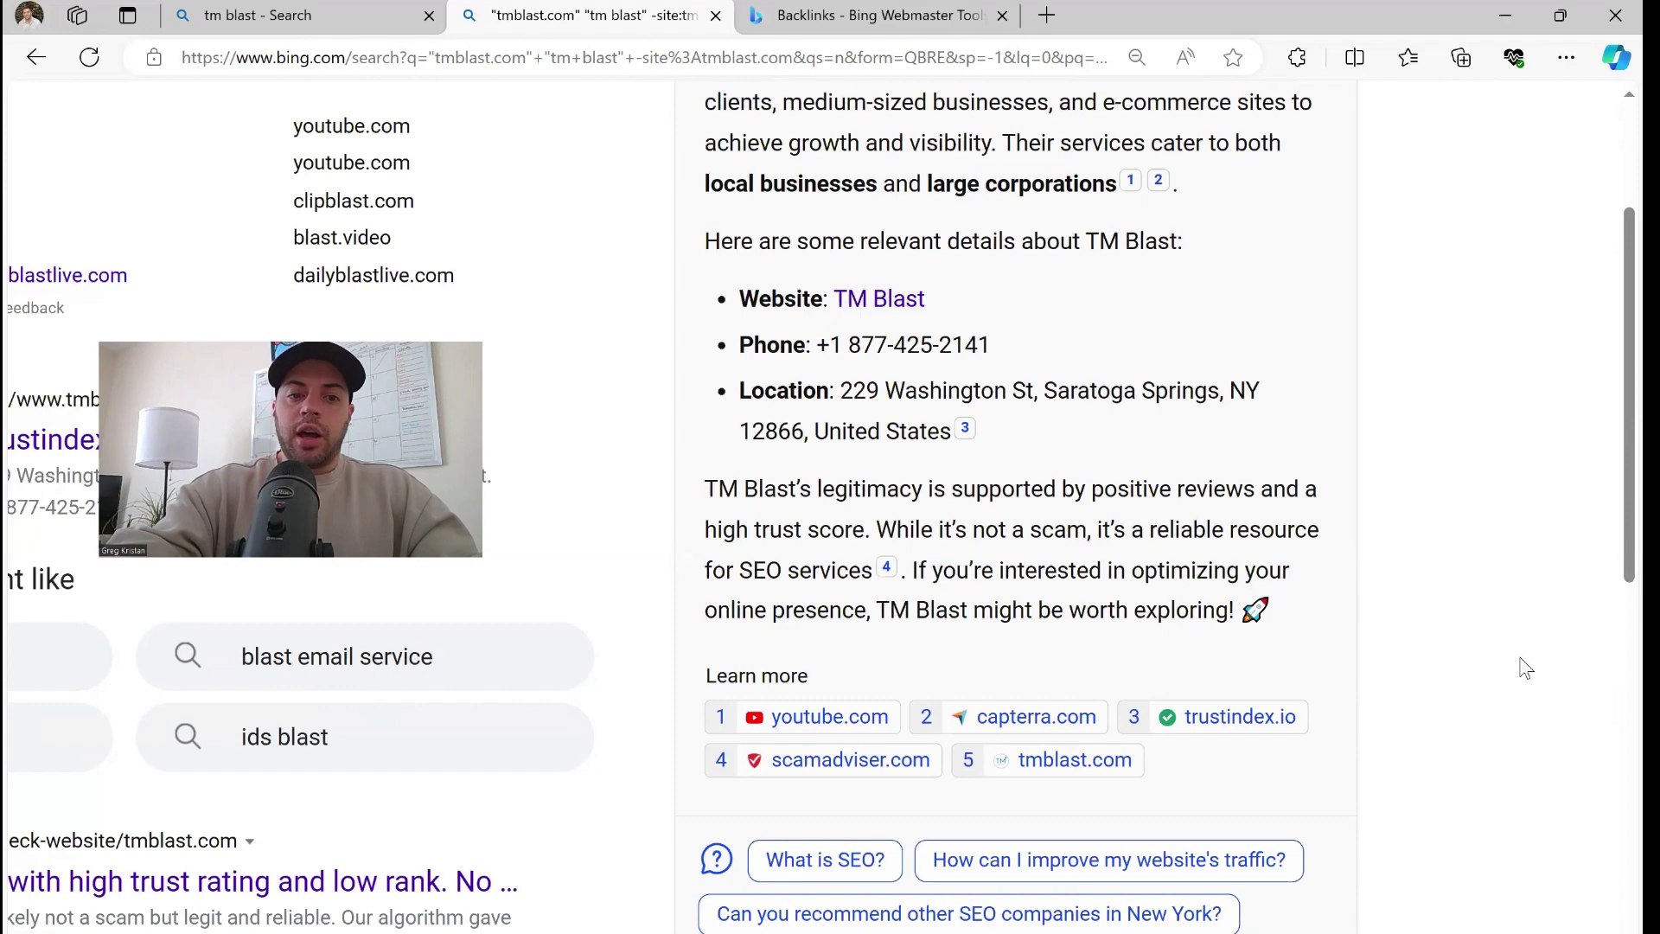
scroll(1525, 667, "left", 1)
scroll(1525, 668, "left", 2)
scroll(1525, 667, "down", 1)
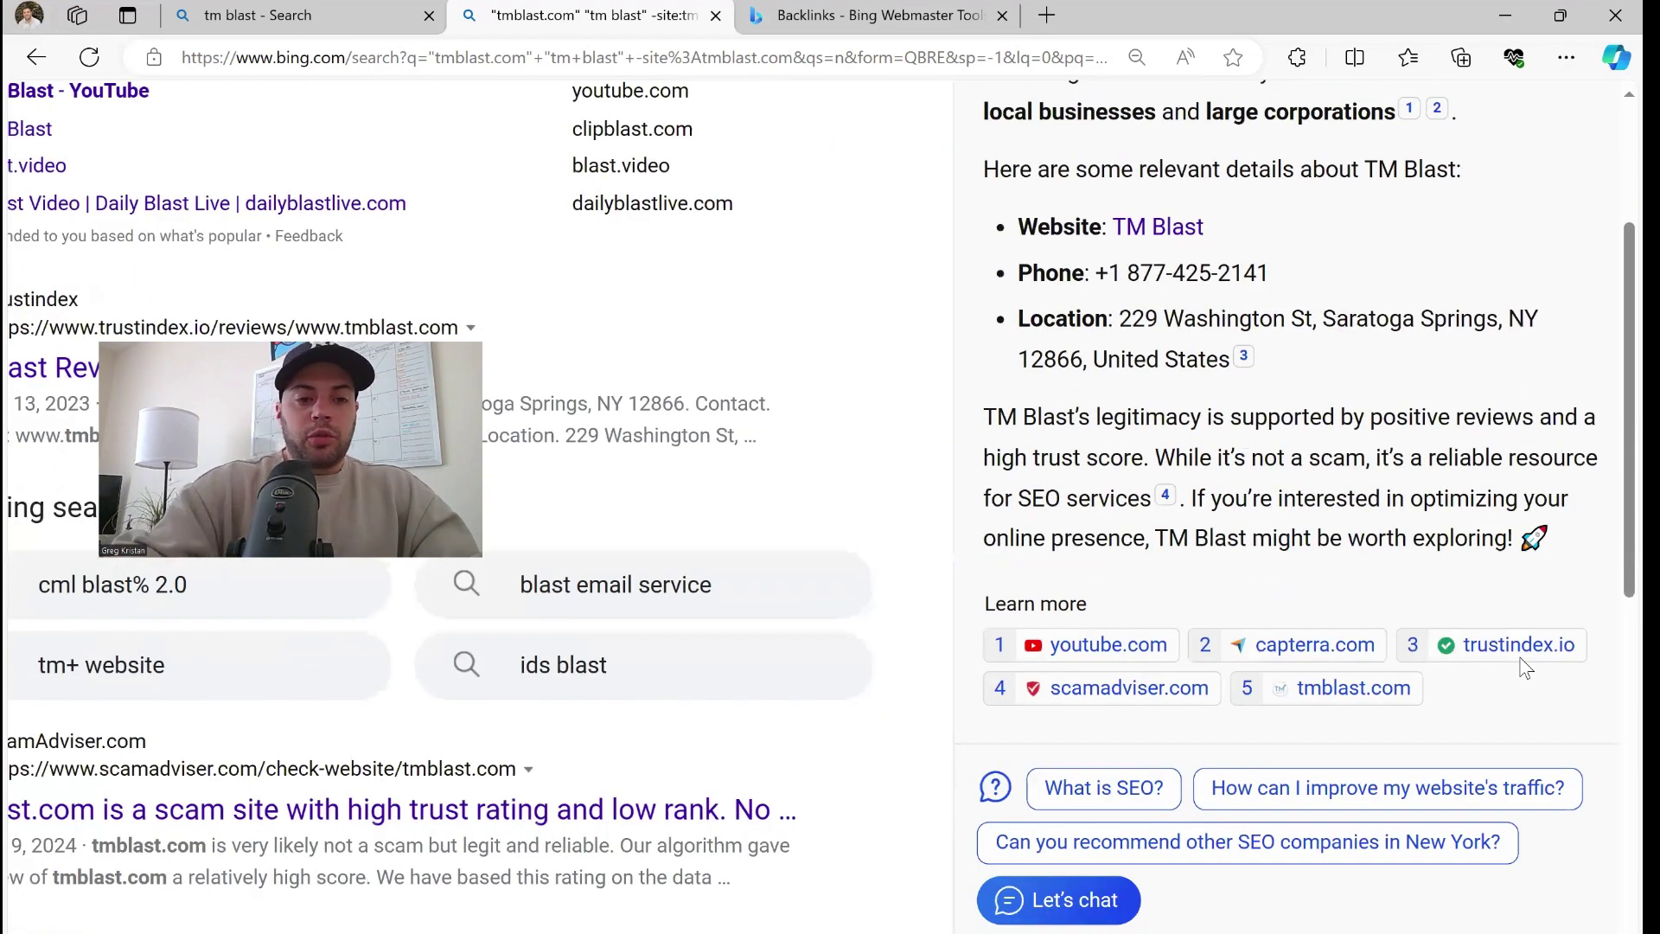
scroll(1190, 686, "left", 2)
scroll(1189, 685, "up", 3)
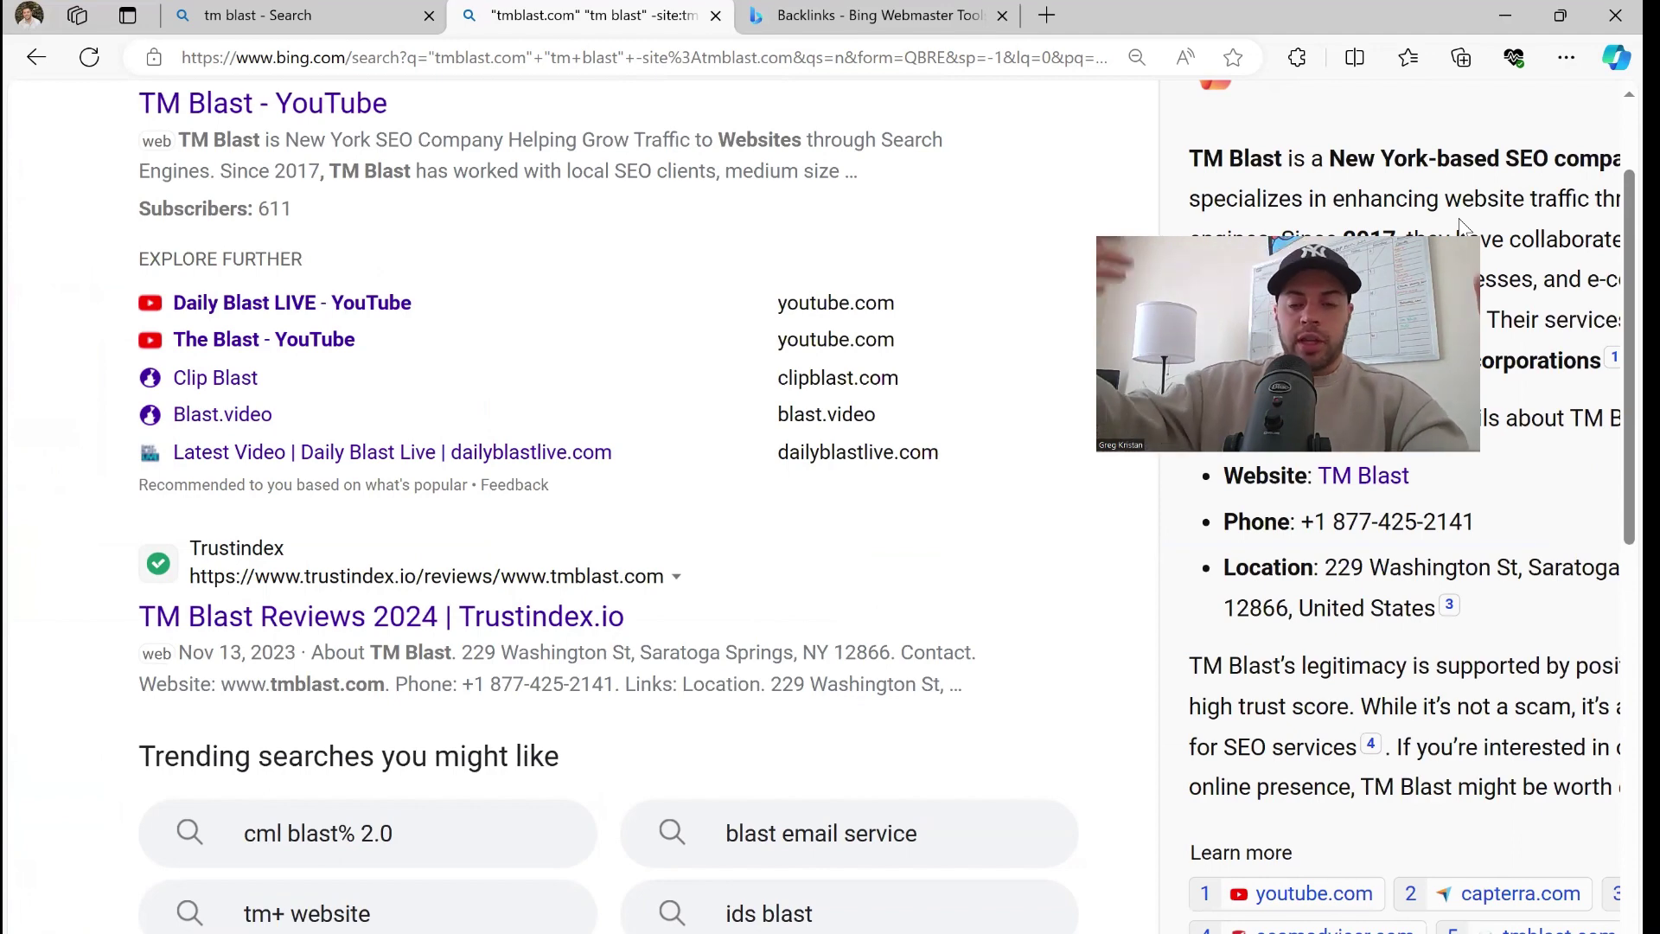
Step: Open the Saratoga.com "TM Blast LLC" result from the mention search in a new tab
scroll(1461, 227, "up", 3)
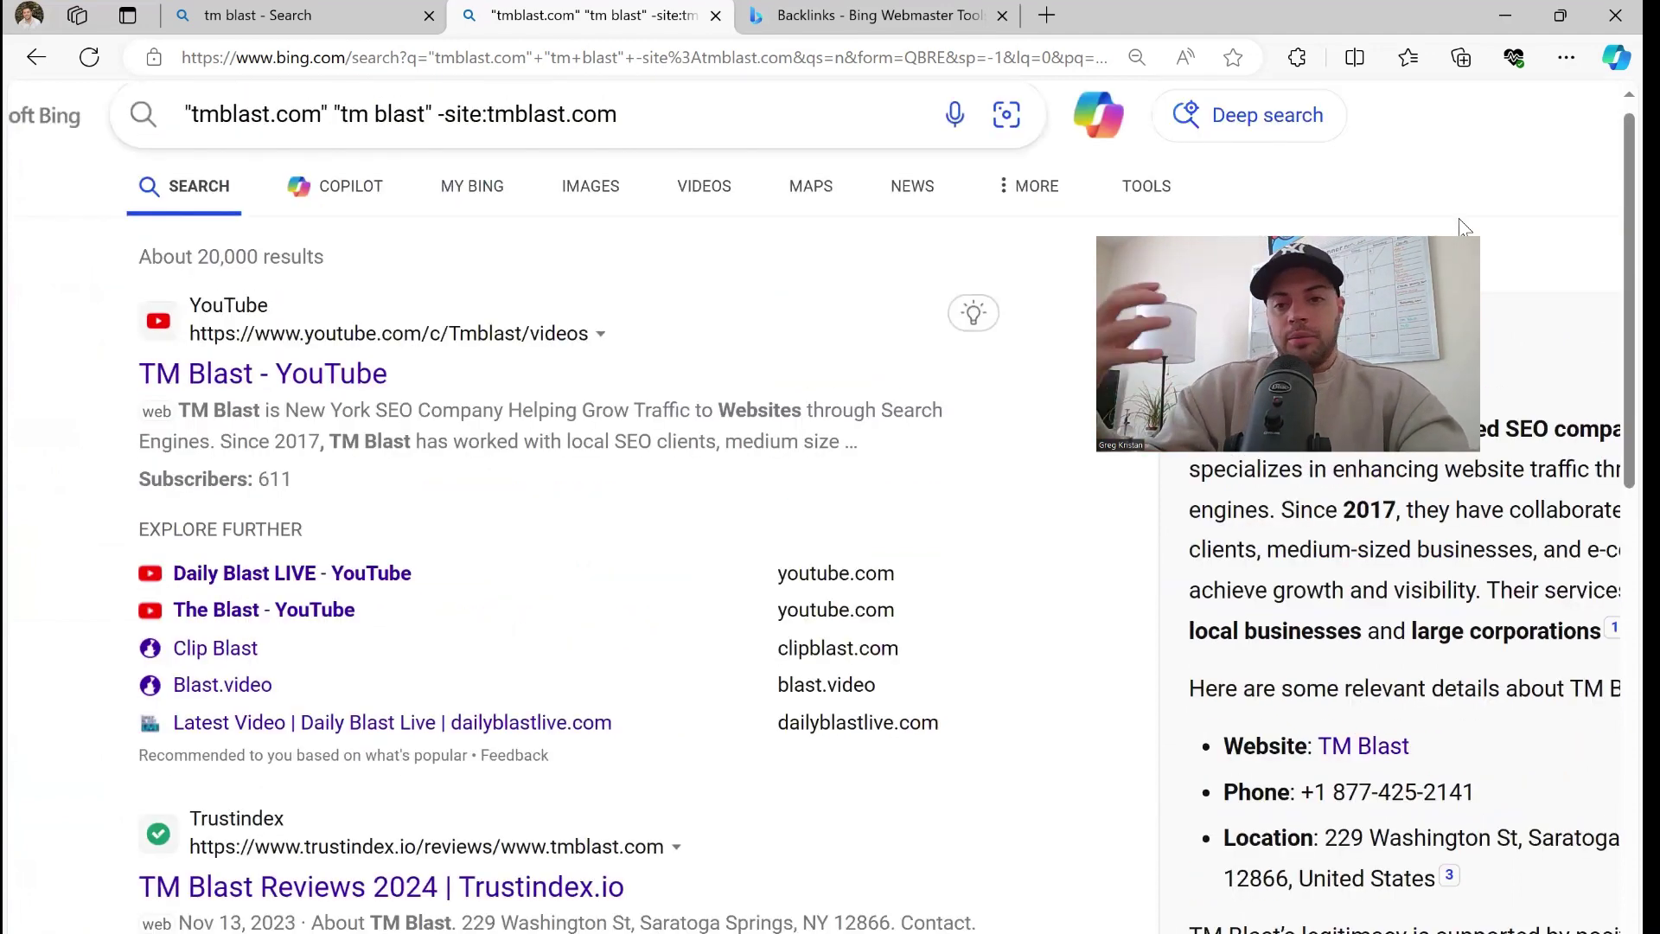
scroll(1461, 226, "down", 5)
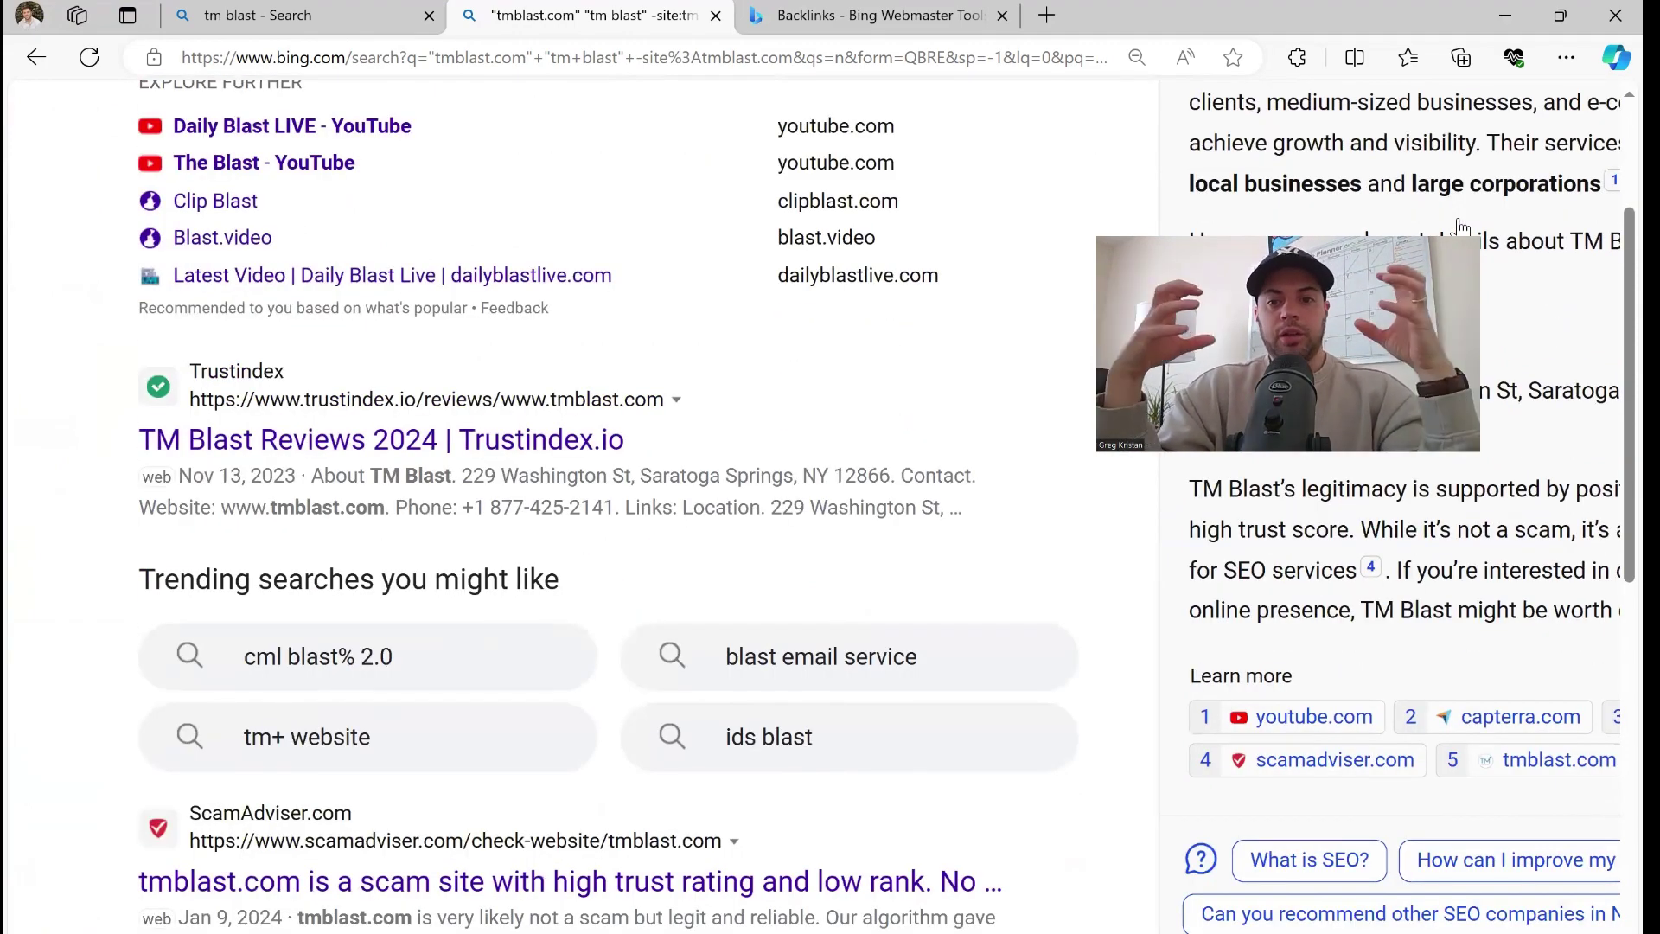
scroll(1461, 227, "down", 5)
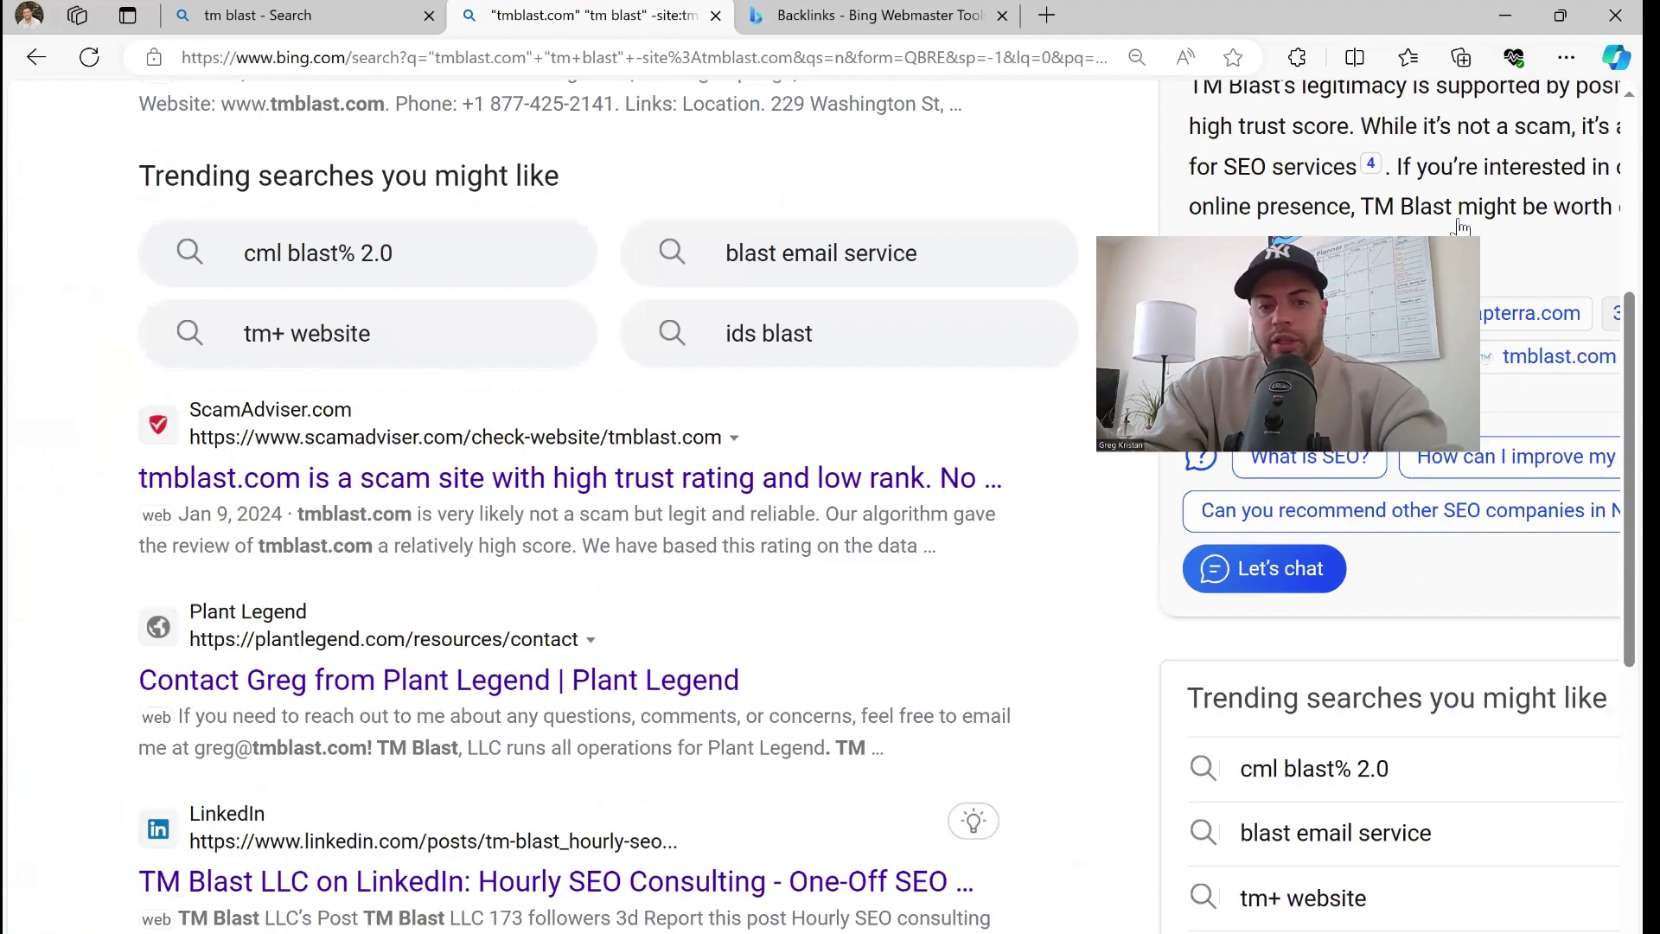
scroll(1461, 227, "down", 10)
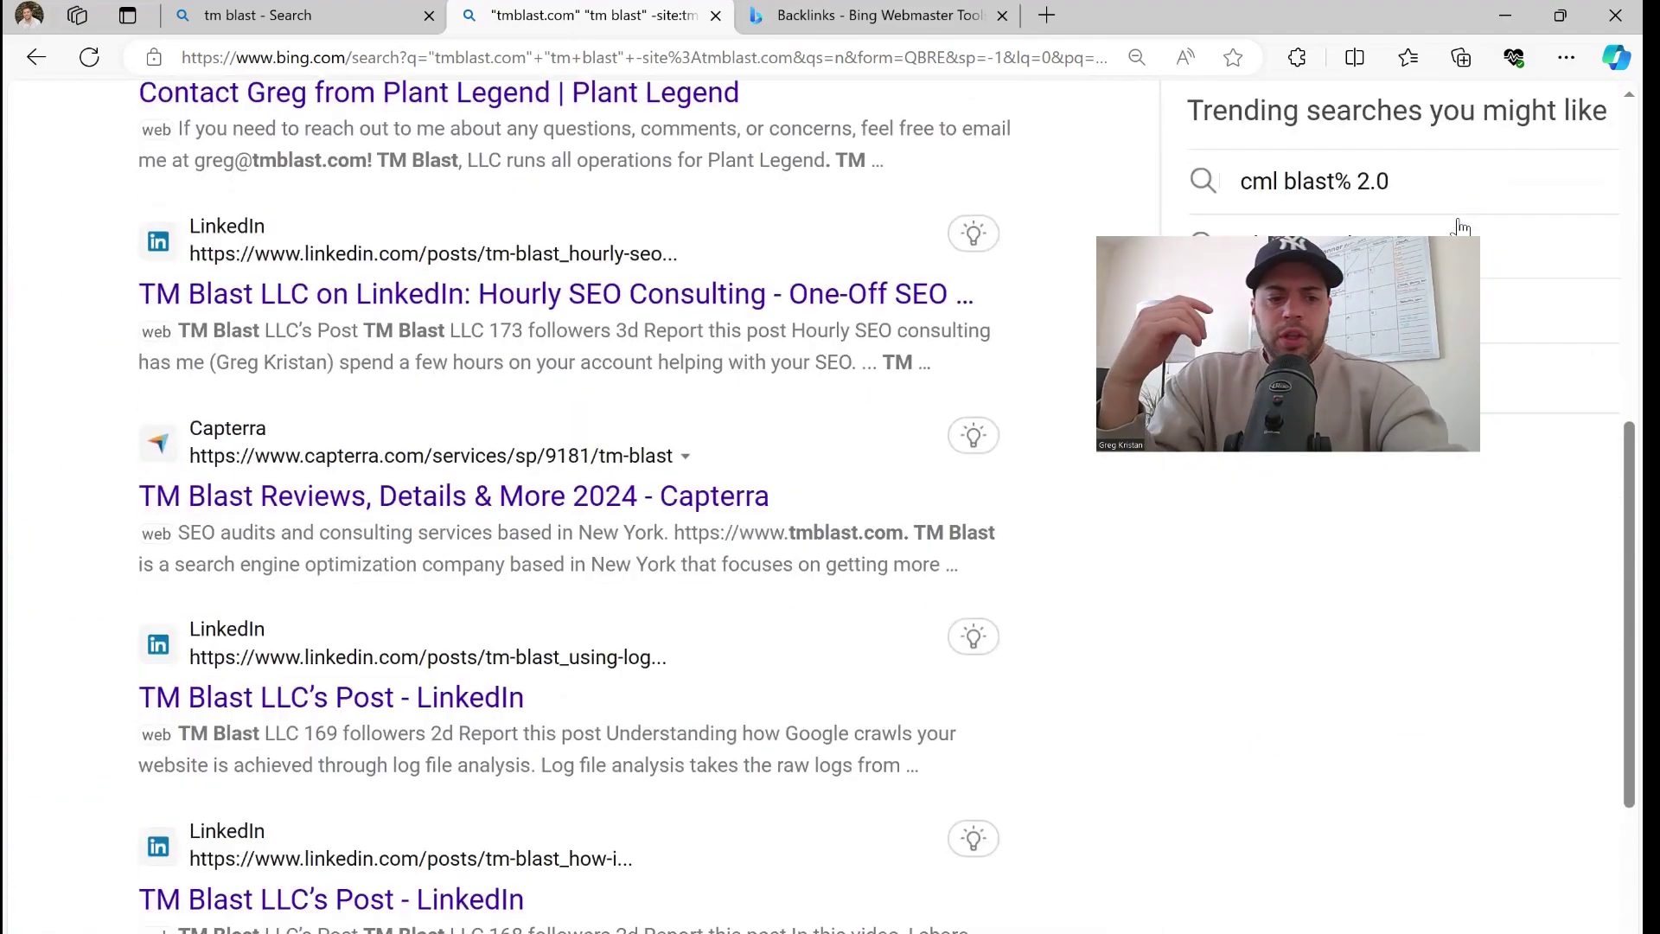
scroll(1460, 227, "down", 4)
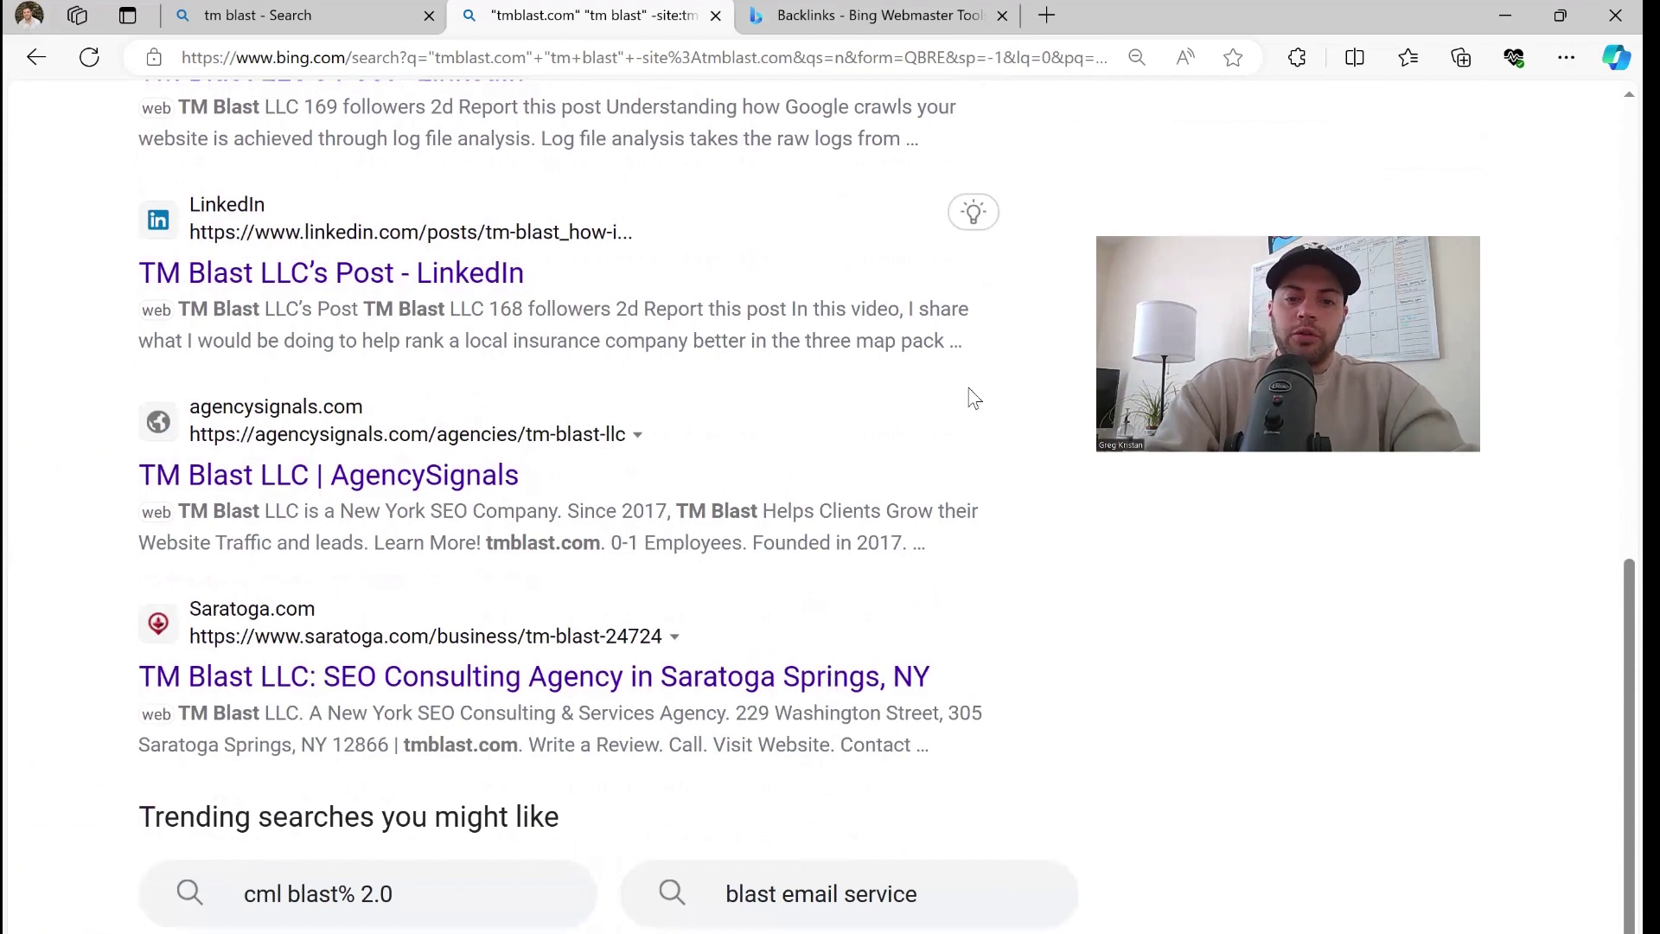
right_click(833, 676)
left_click(970, 314)
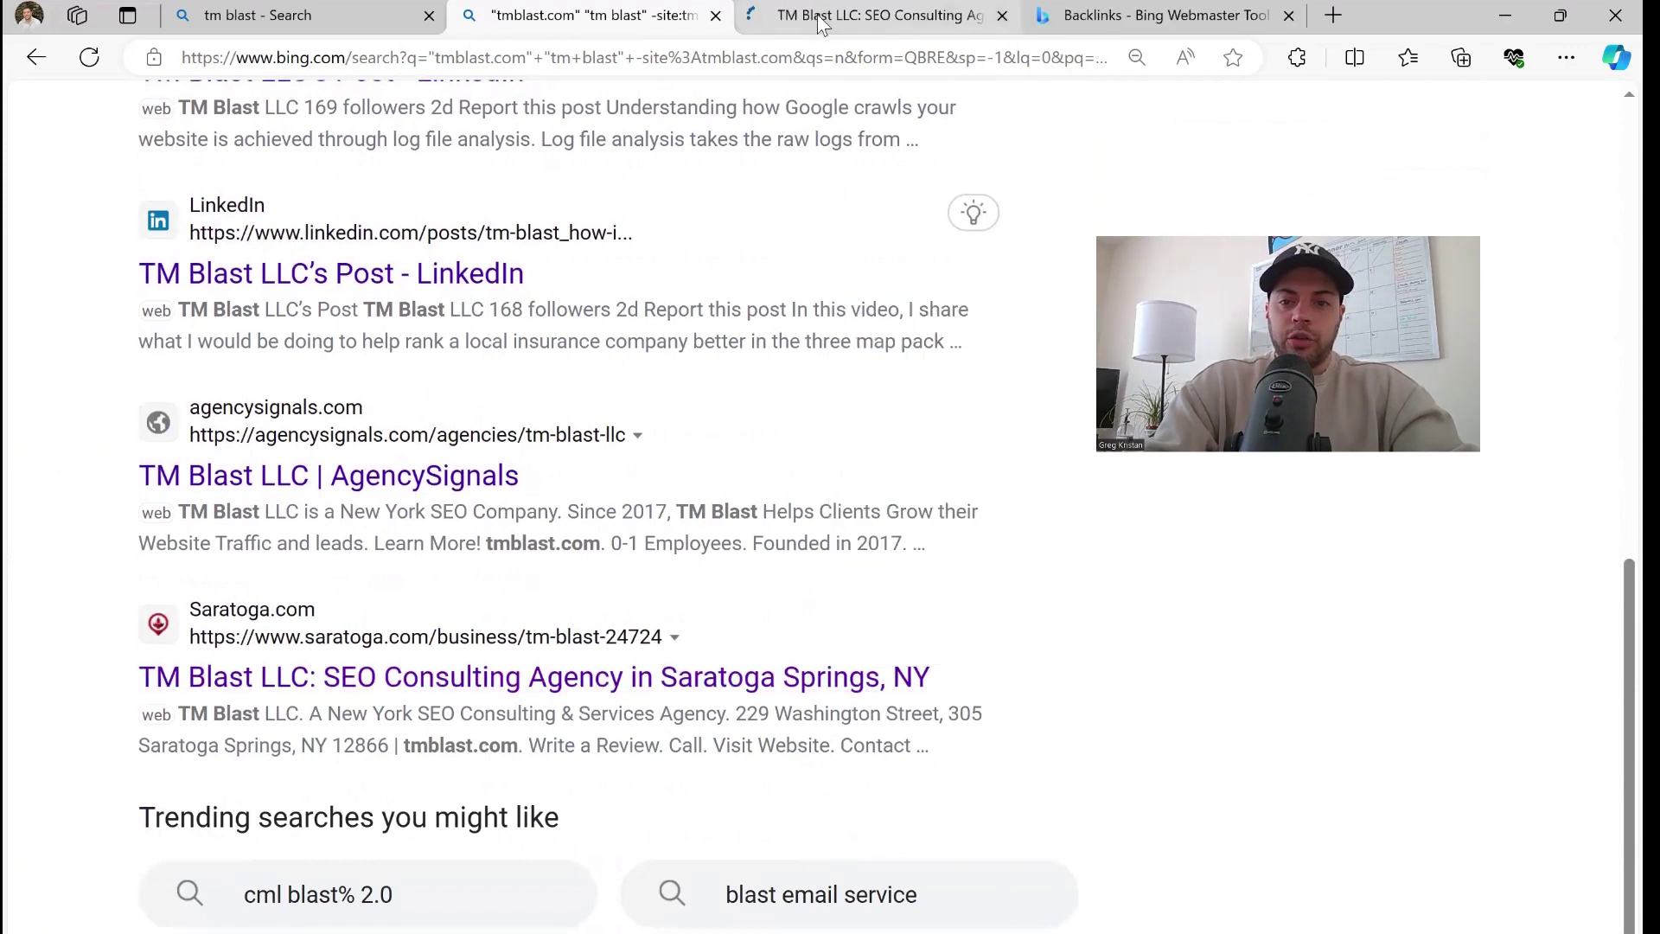
Step: Look over the Saratoga.com TM Blast LLC listing, then return to the Bing mention results
key("ctrl+Tab")
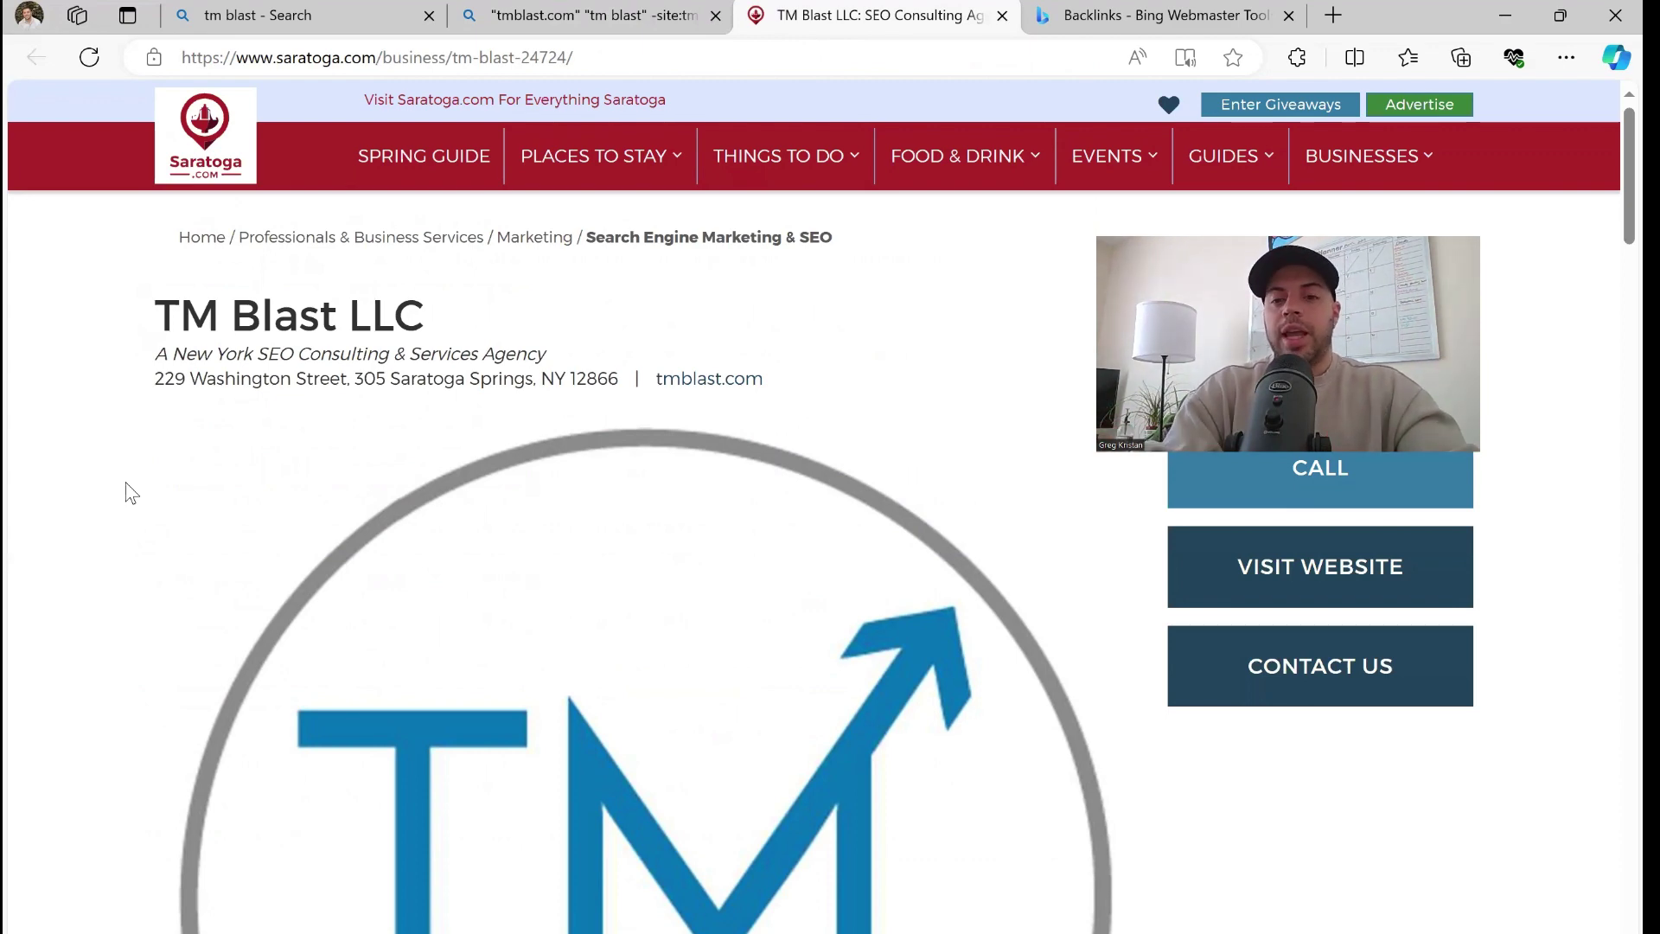
mouse_move(1246, 188)
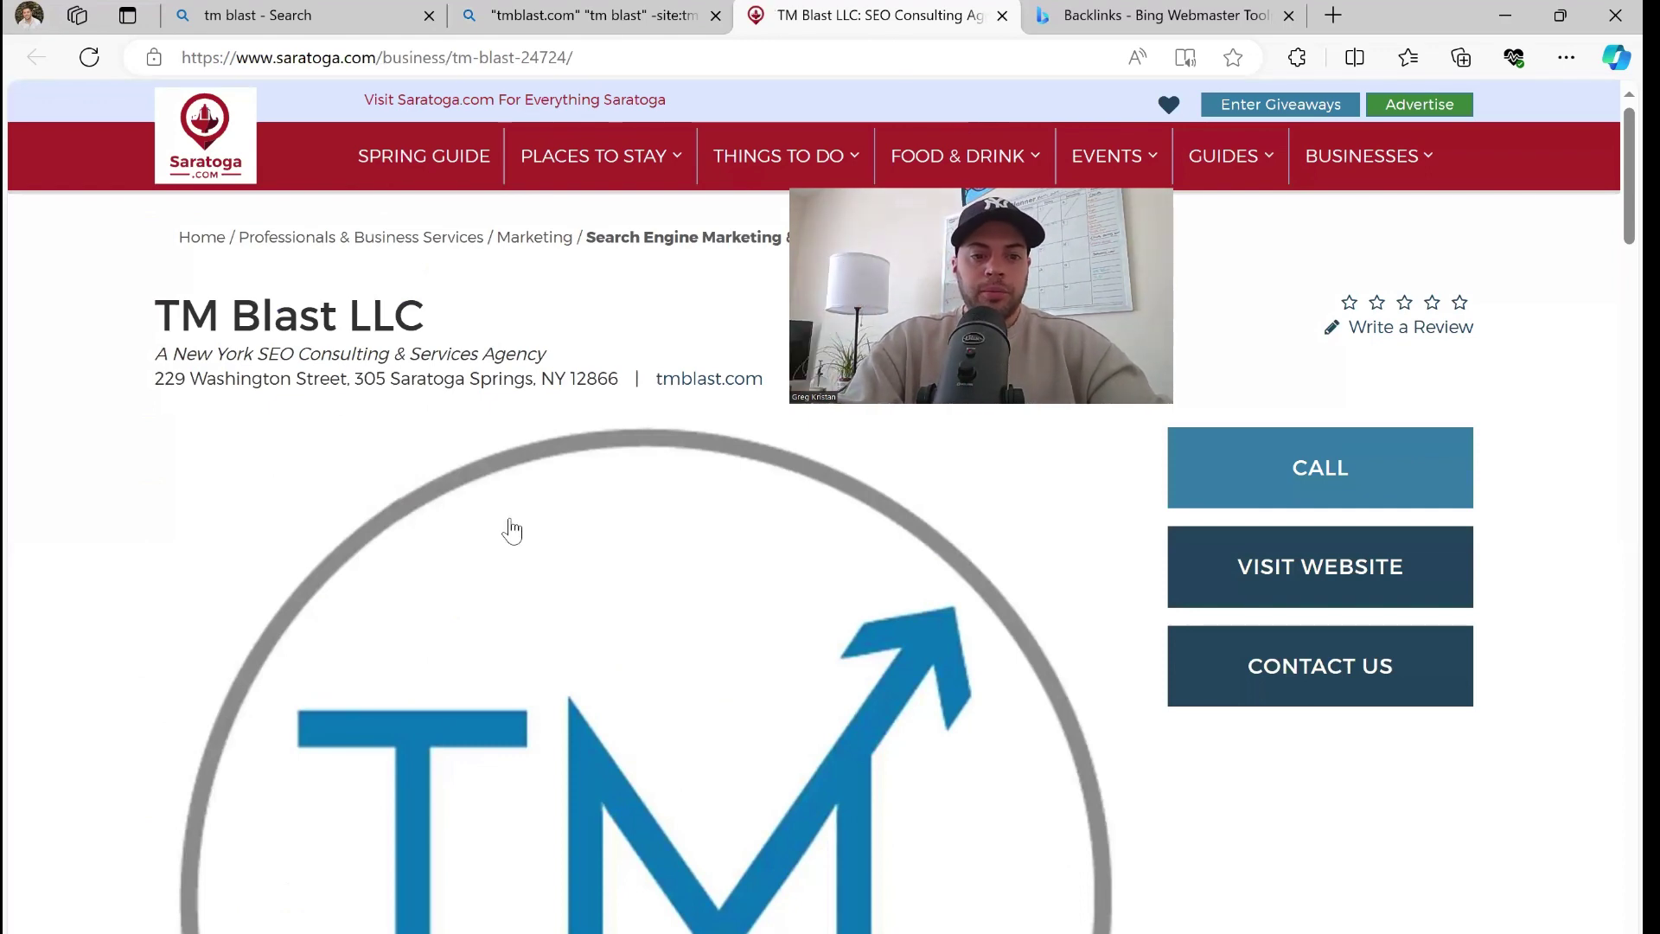
key("ctrl+shift+Tab")
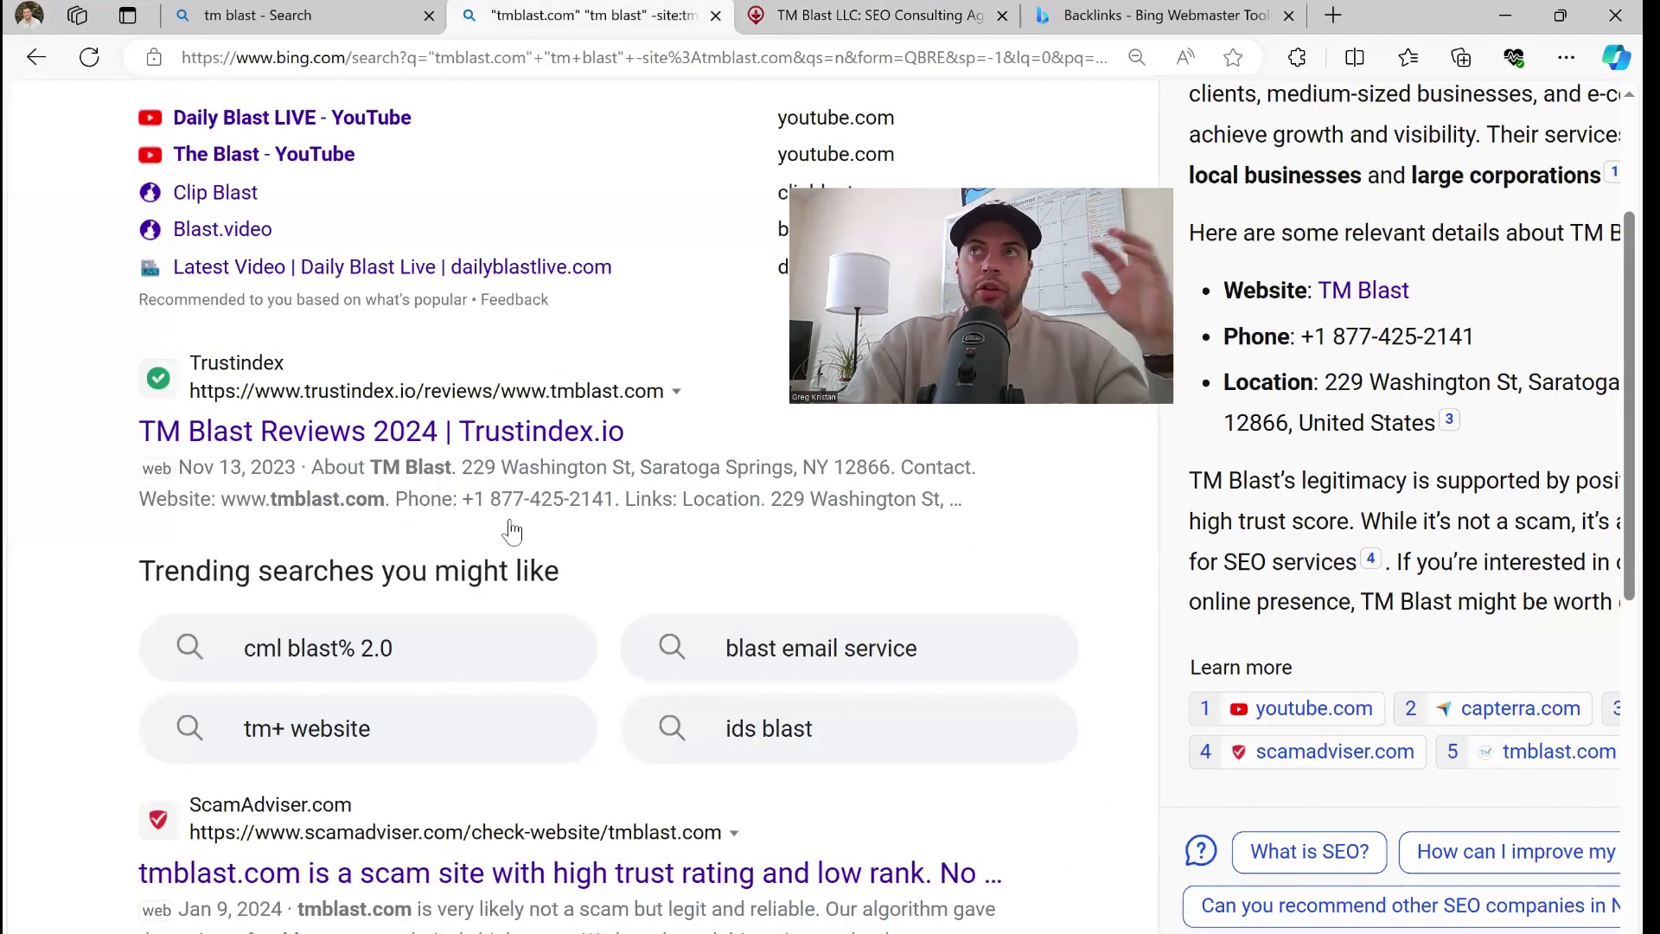
Step: Scroll to the bottom of the mention results and jump to page 6
scroll(512, 531, "down", 5)
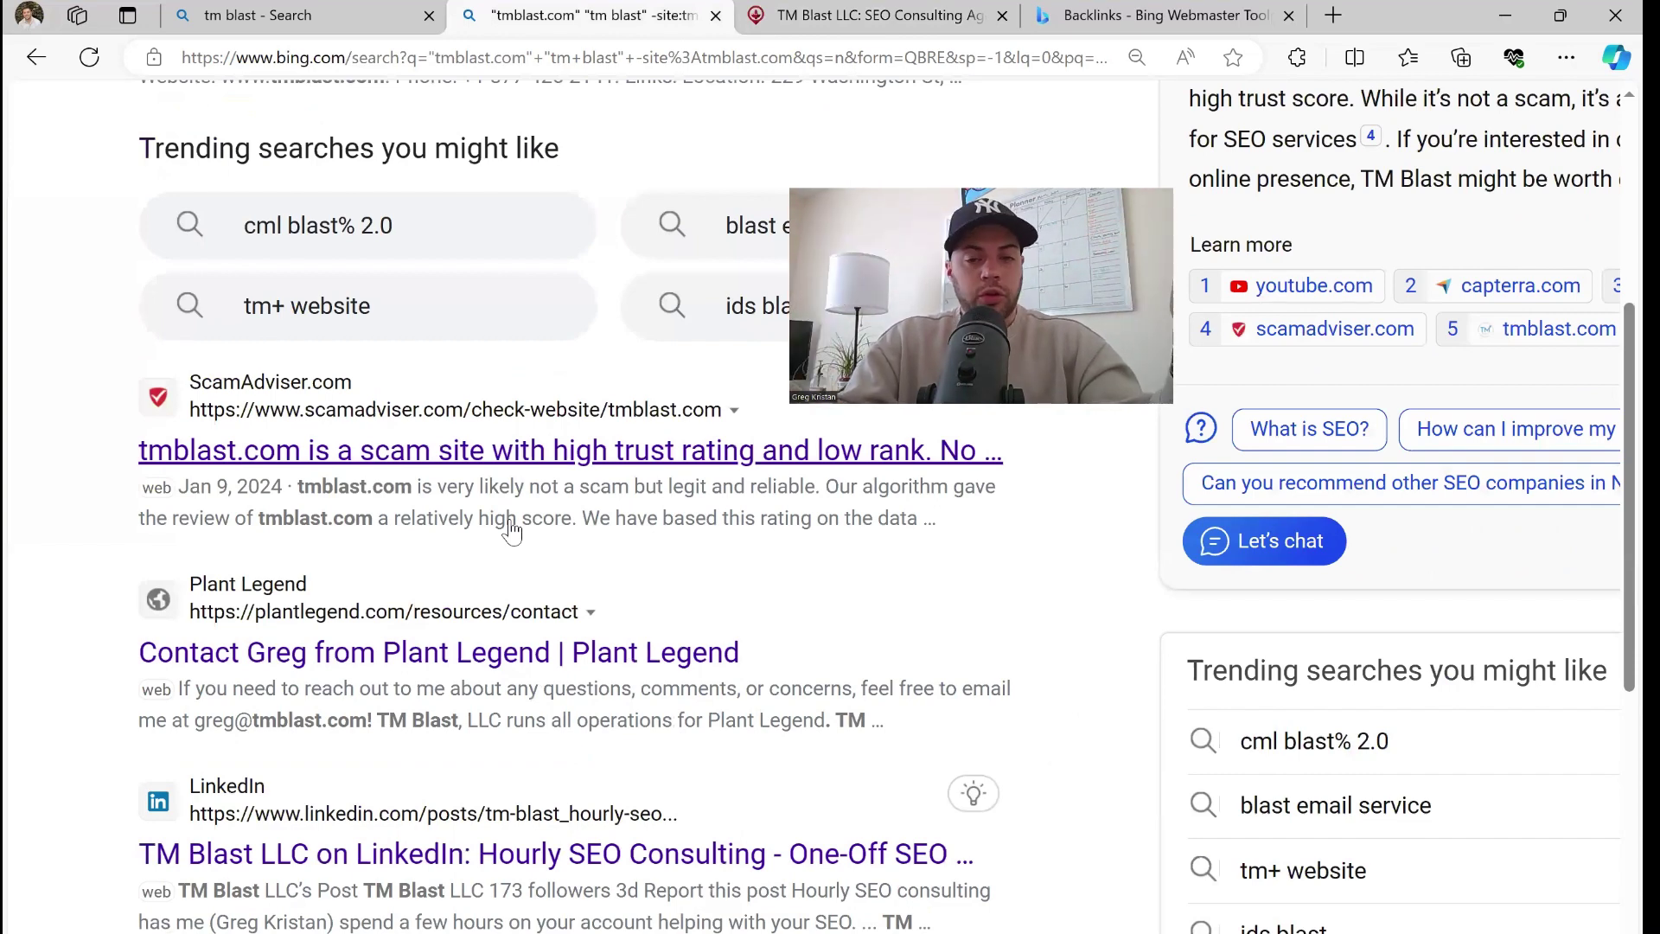
scroll(512, 531, "down", 3)
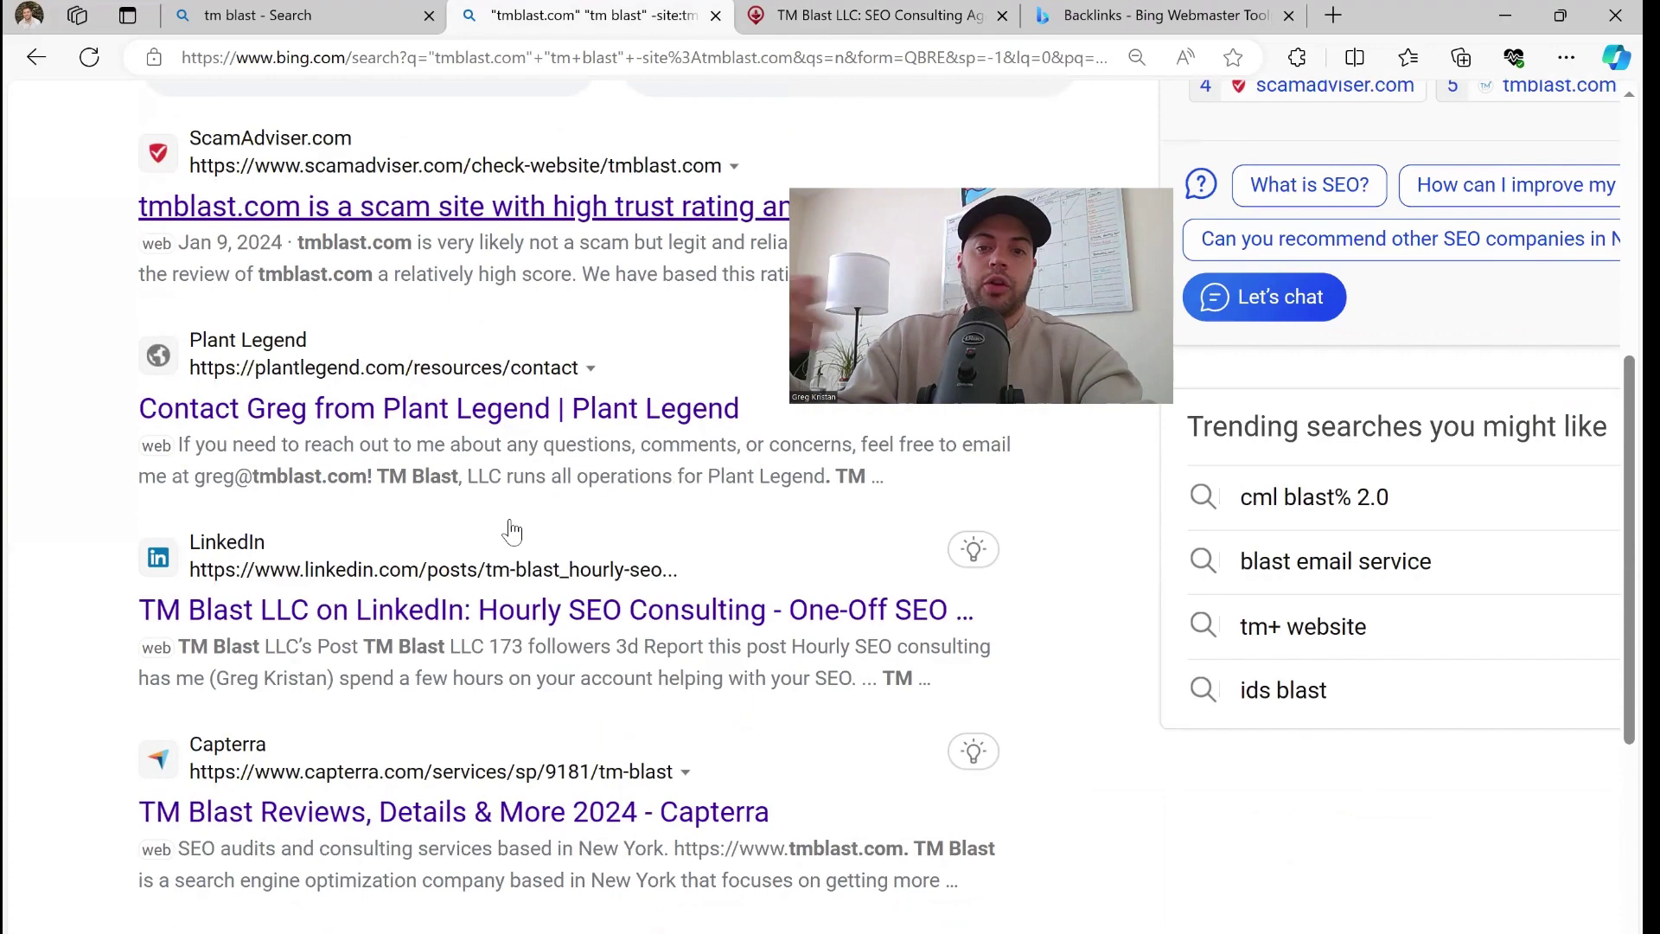
scroll(512, 530, "down", 2)
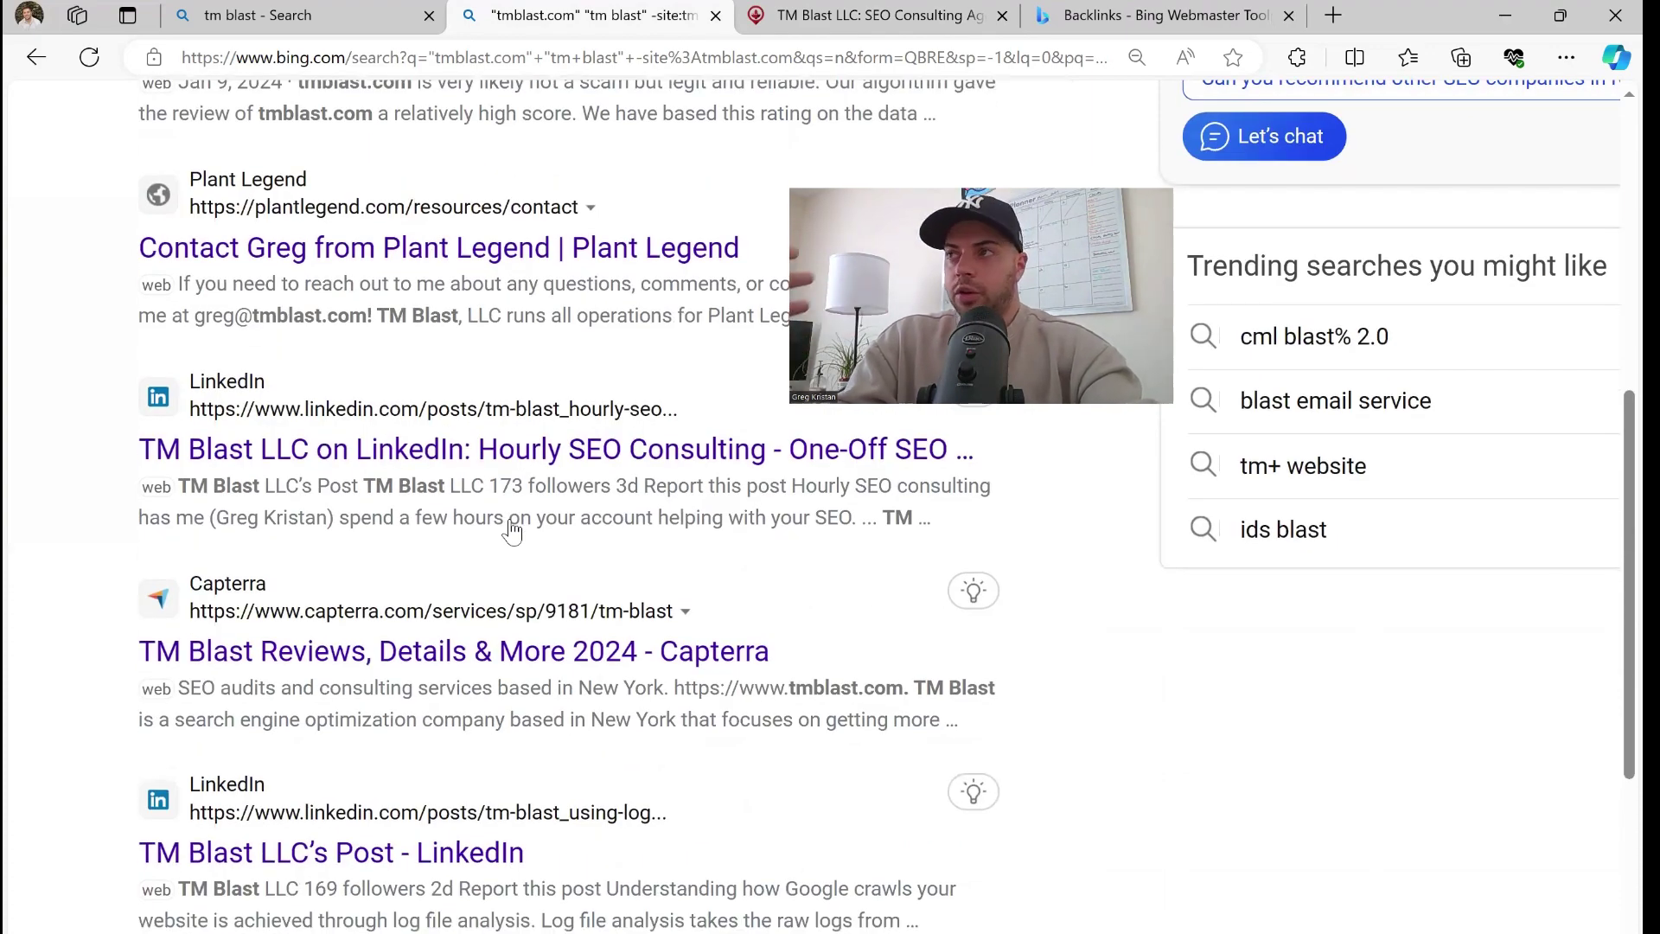
scroll(511, 530, "down", 9)
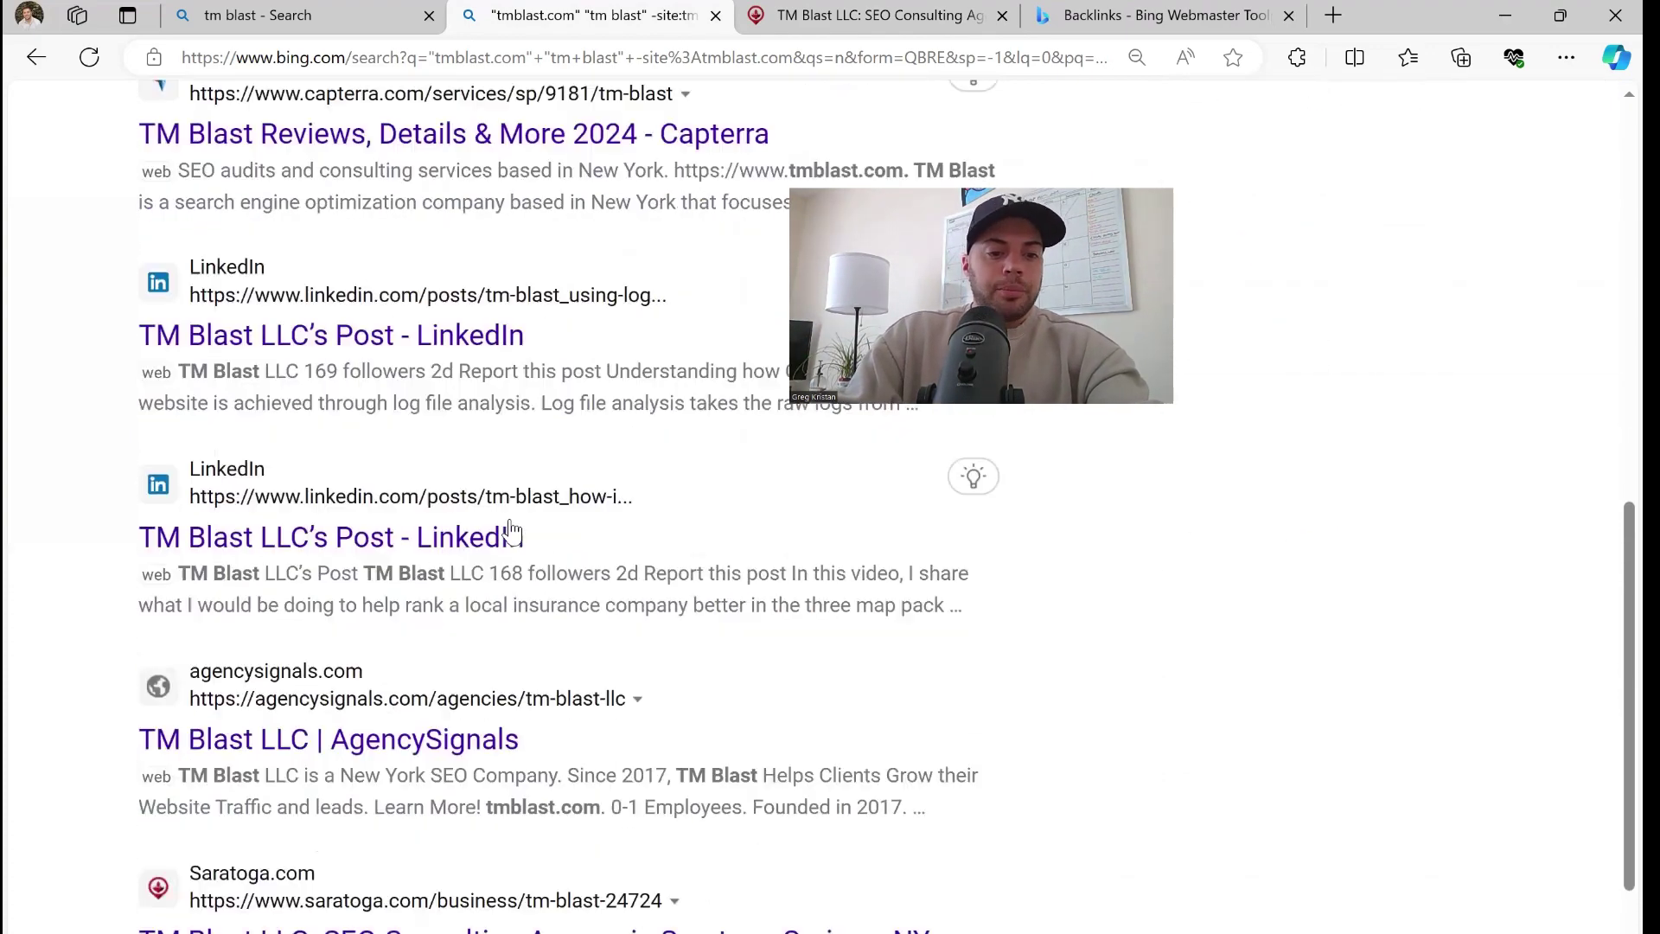
scroll(512, 531, "down", 4)
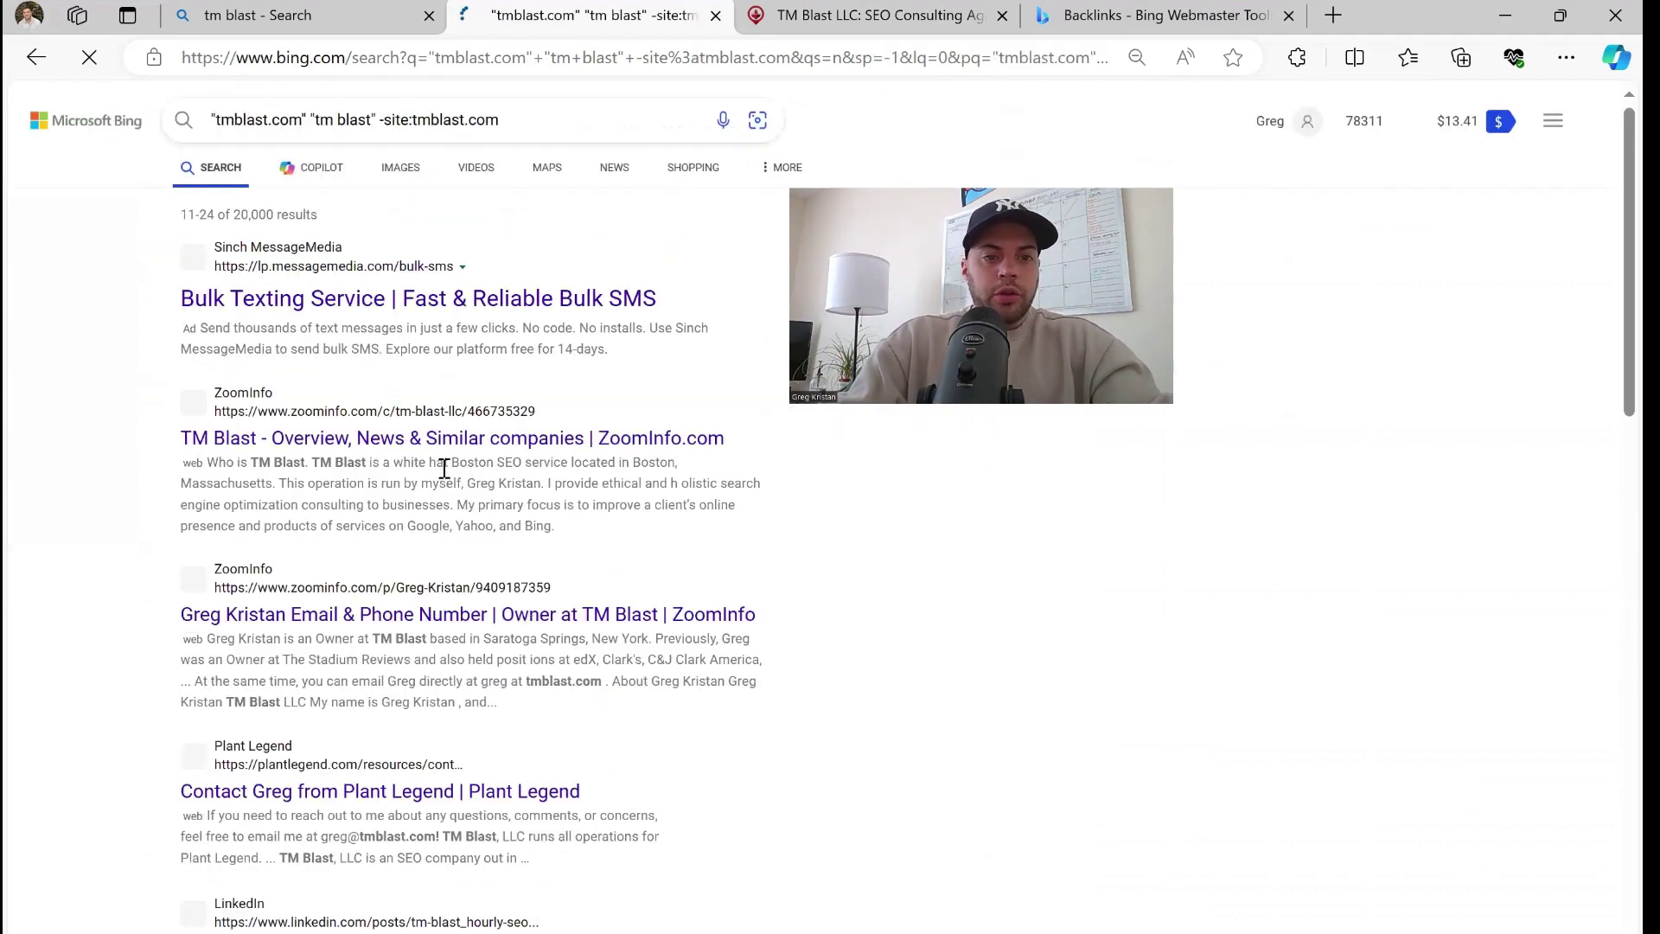
scroll(443, 475, "down", 6)
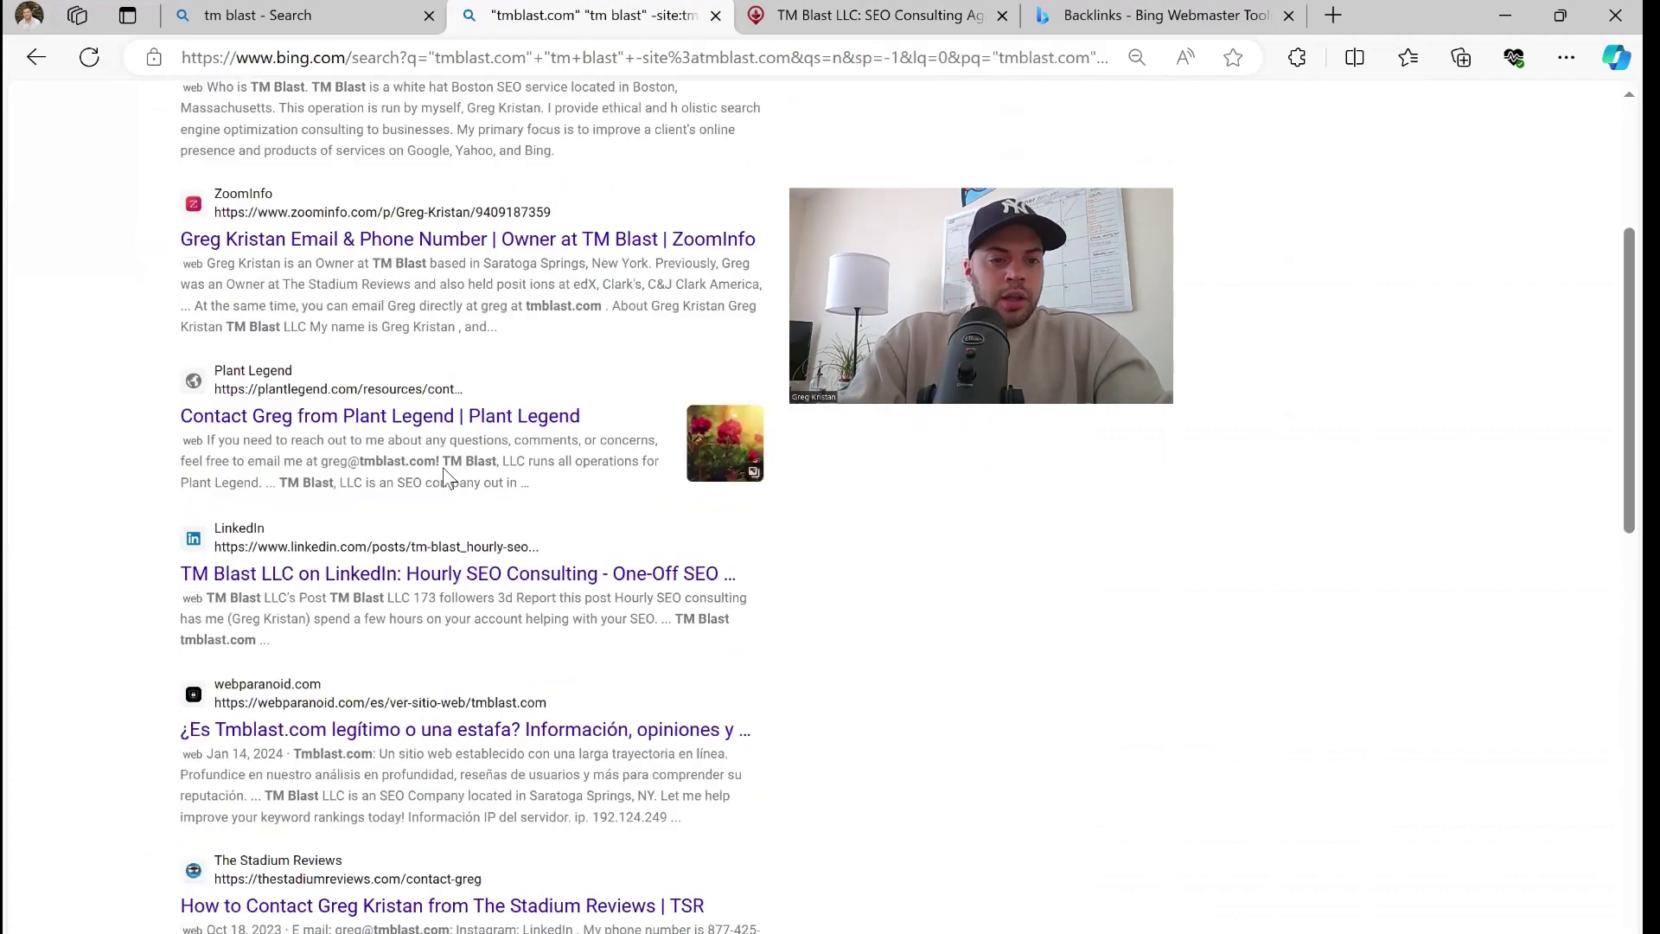
scroll(444, 468, "down", 6)
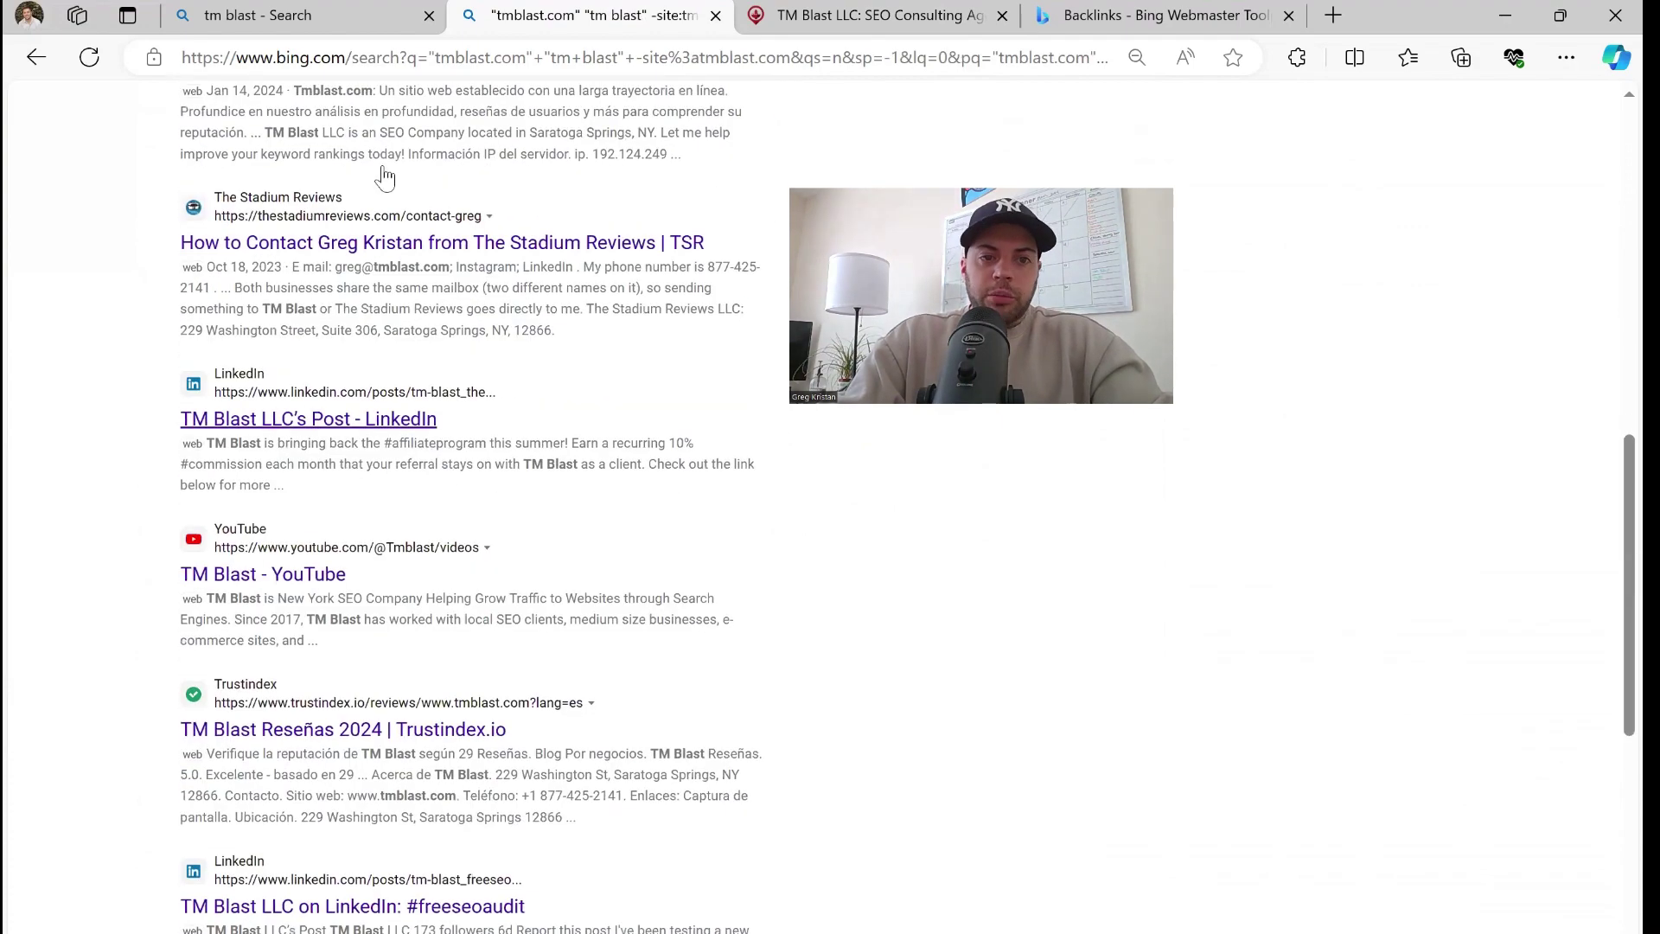
scroll(519, 493, "down", 10)
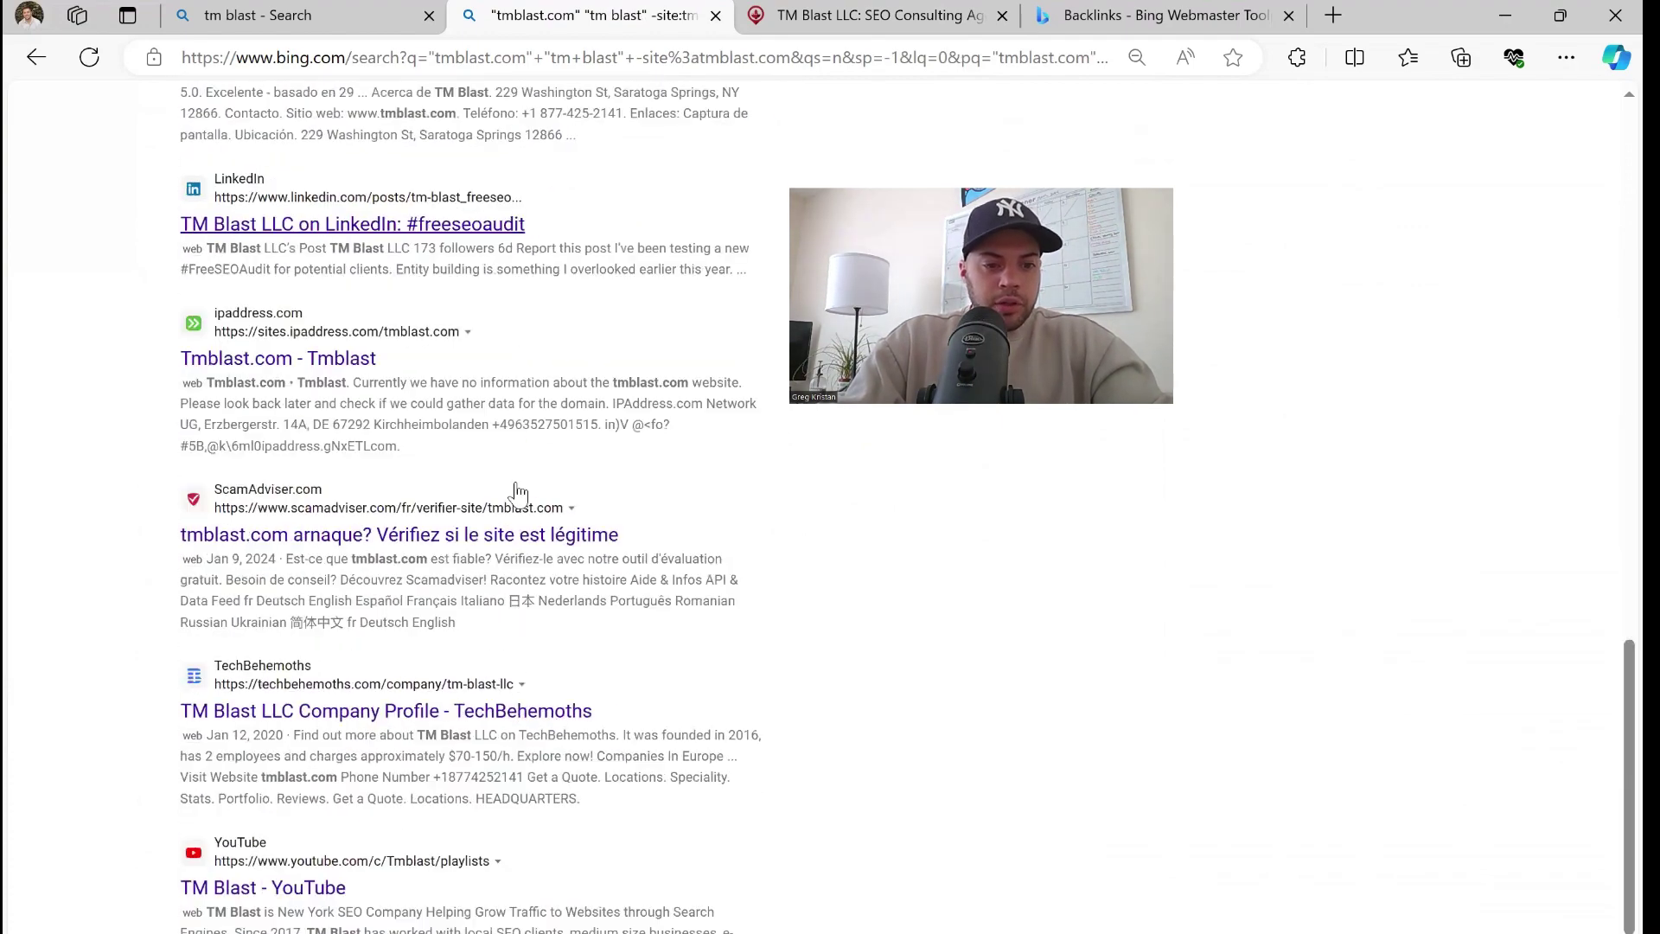
scroll(517, 493, "down", 1)
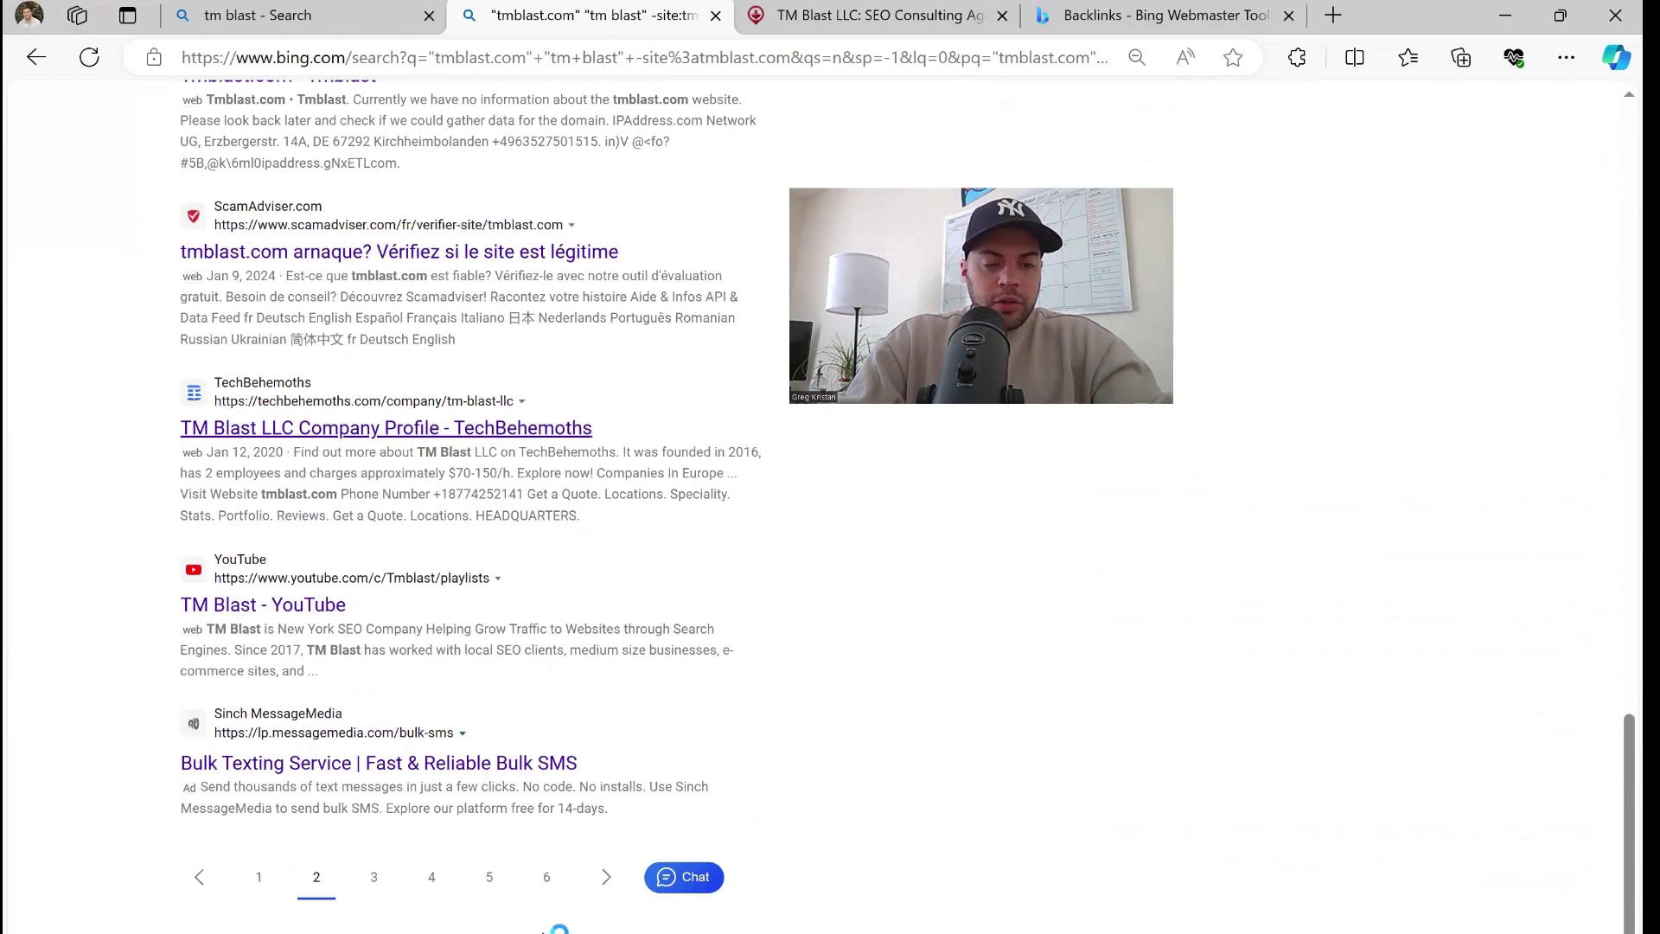
left_click(546, 877)
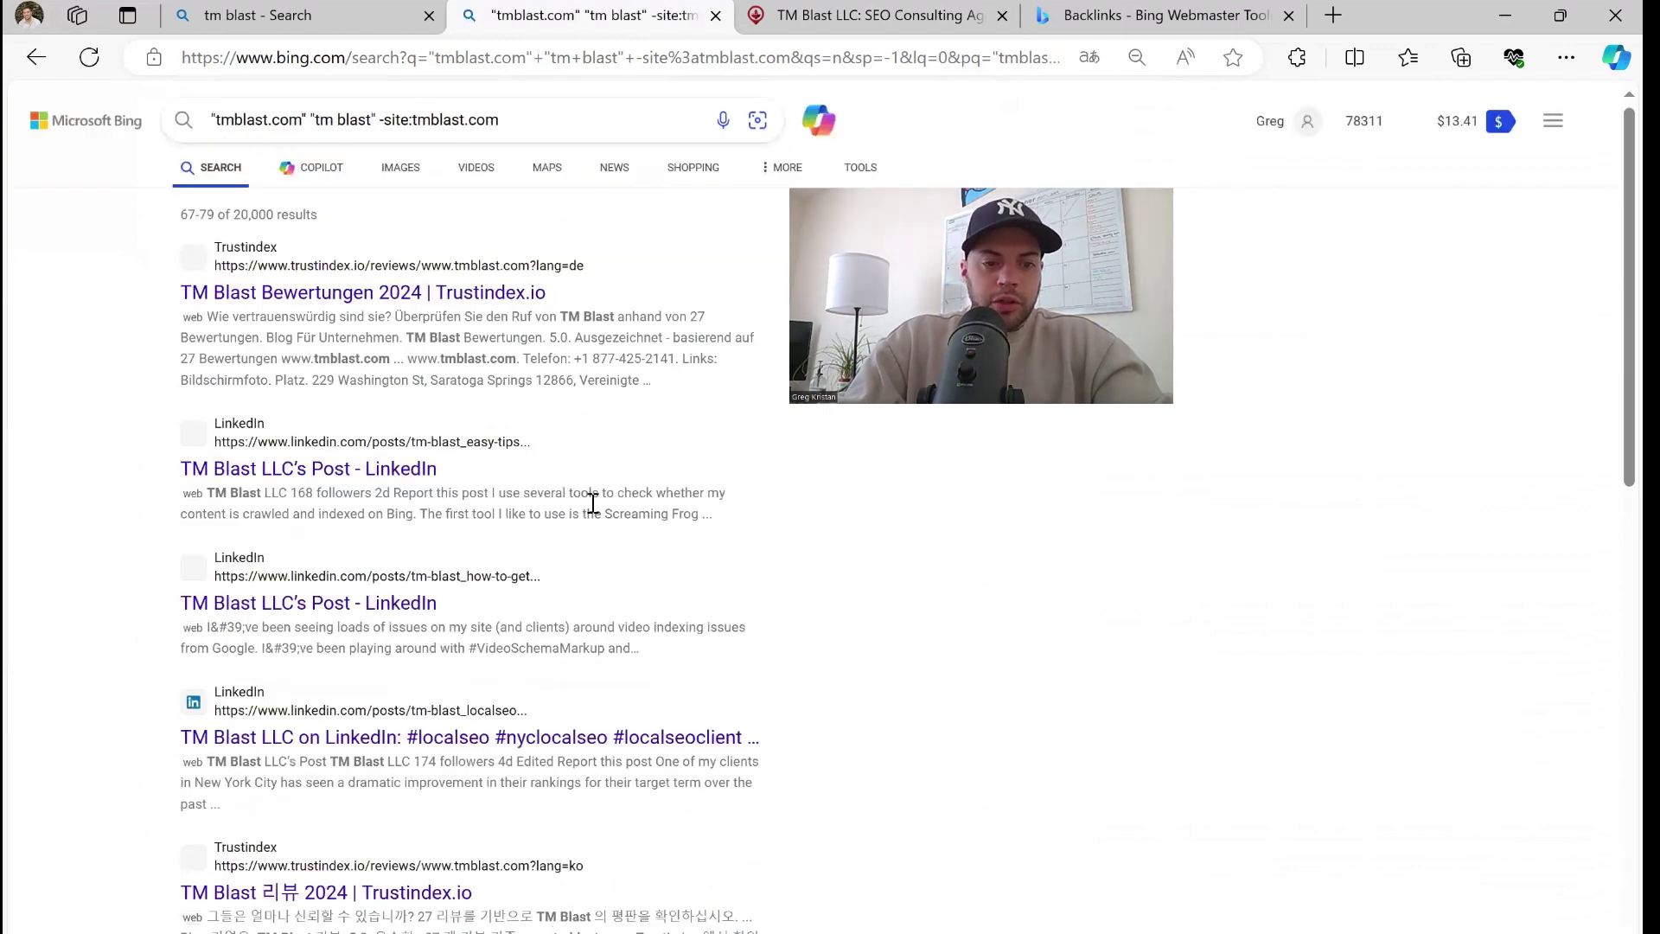
Step: Scan the sixth results page, then move to the Webmaster Tools backlinks report
scroll(593, 502, "down", 8)
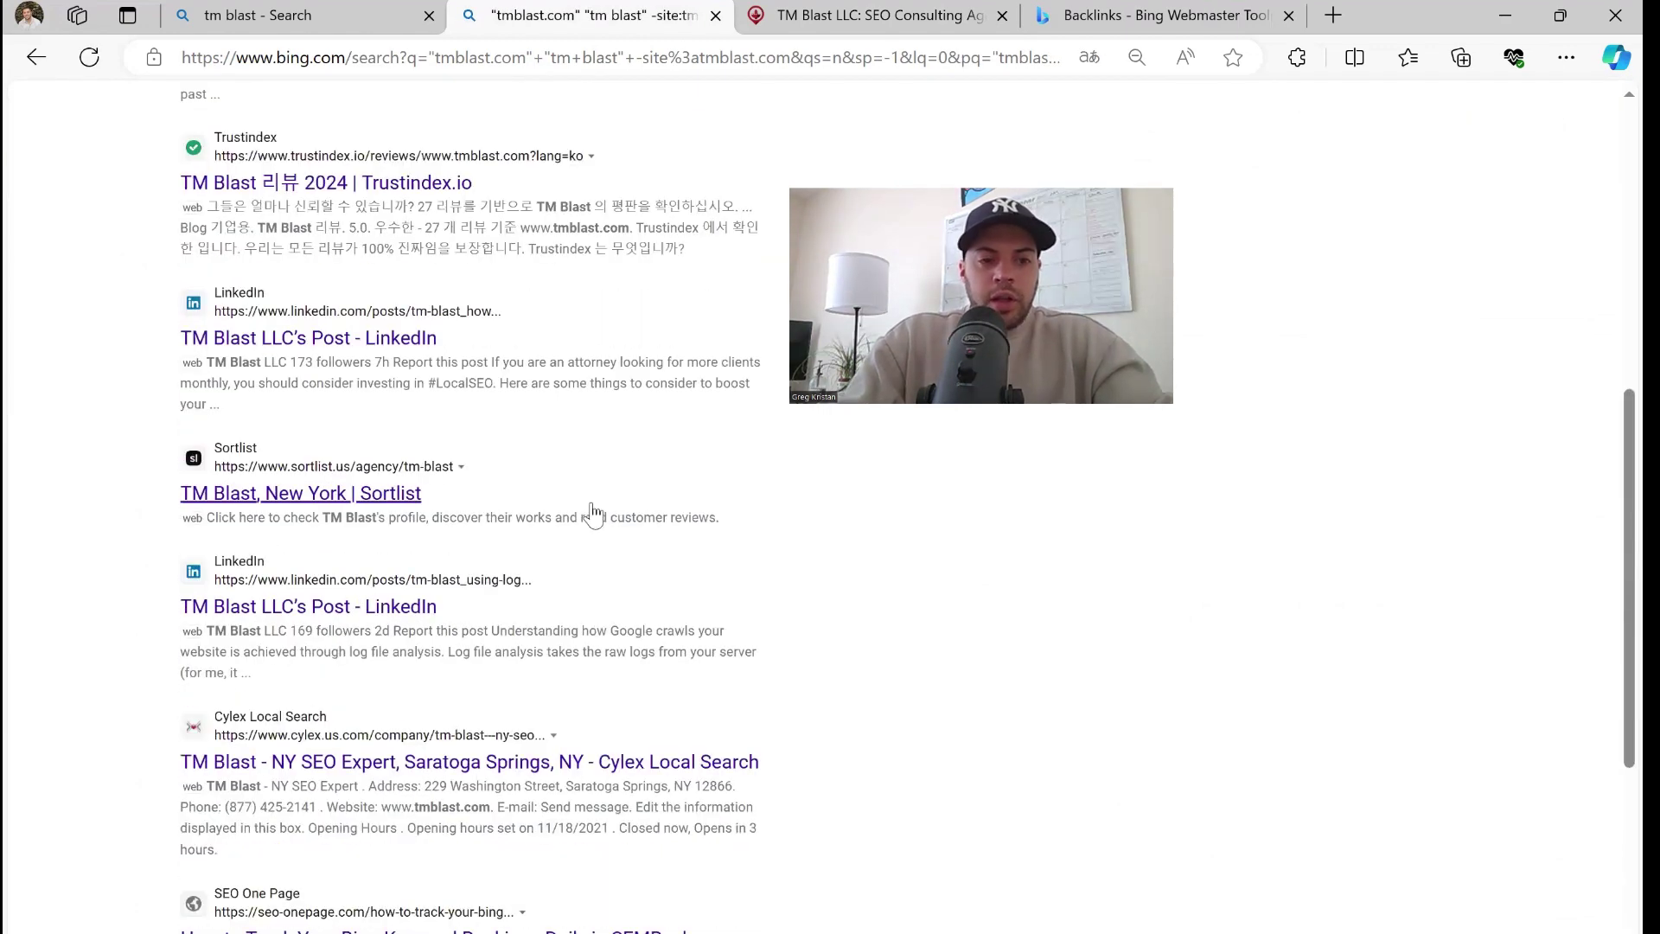
scroll(593, 515, "down", 6)
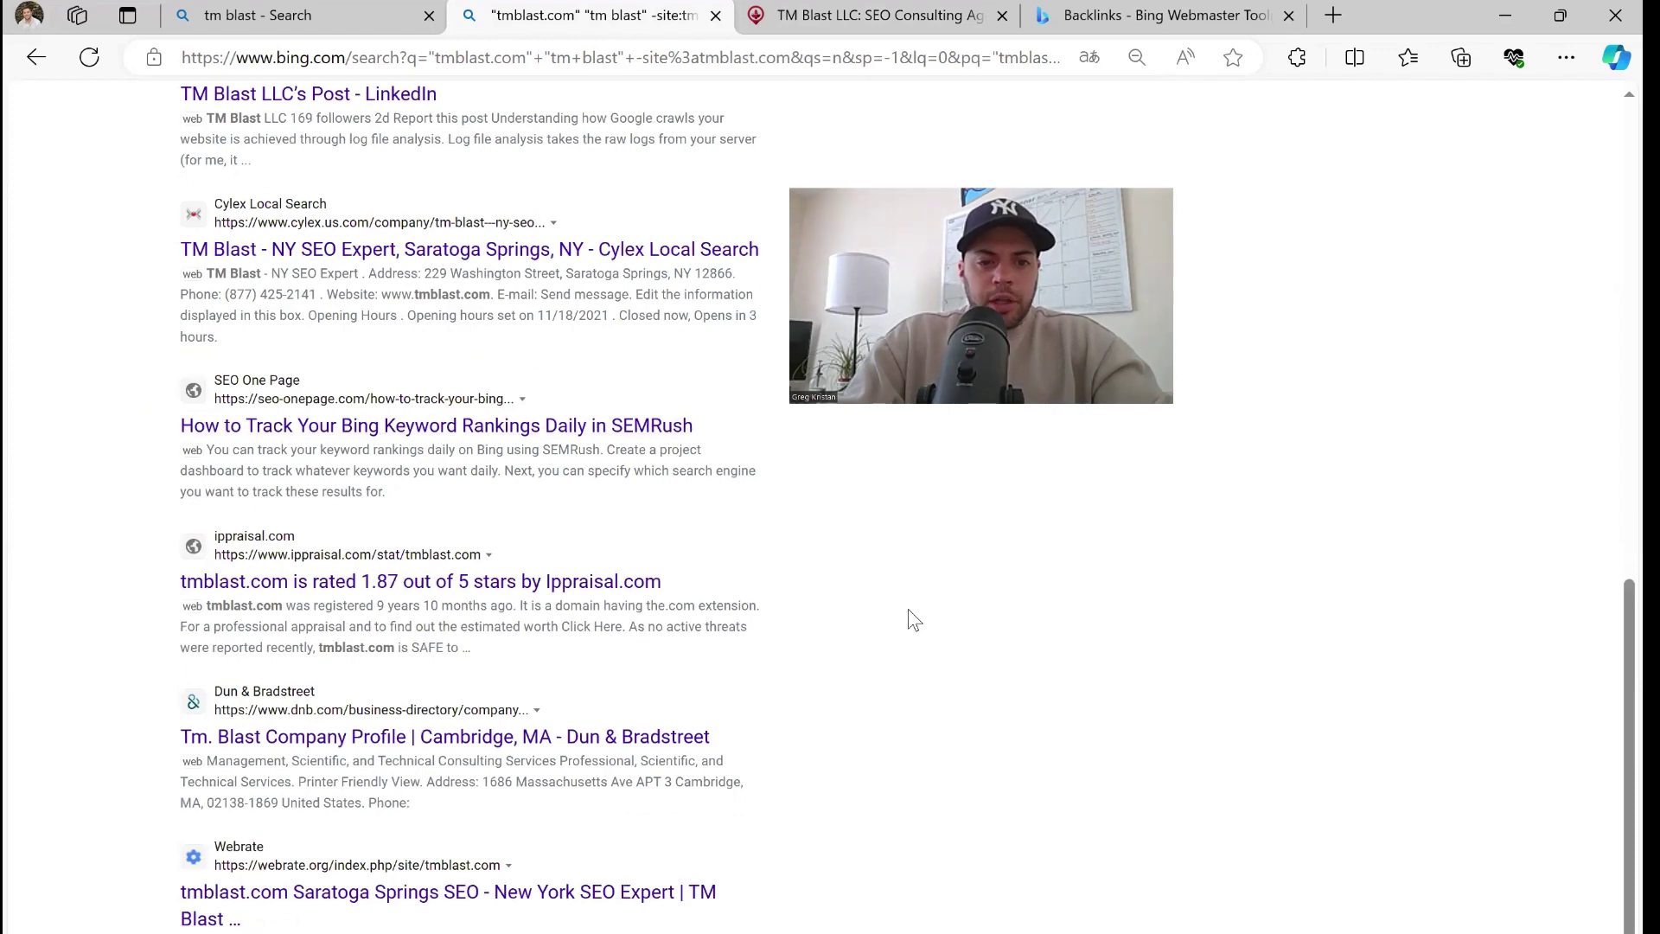
scroll(908, 610, "down", 2)
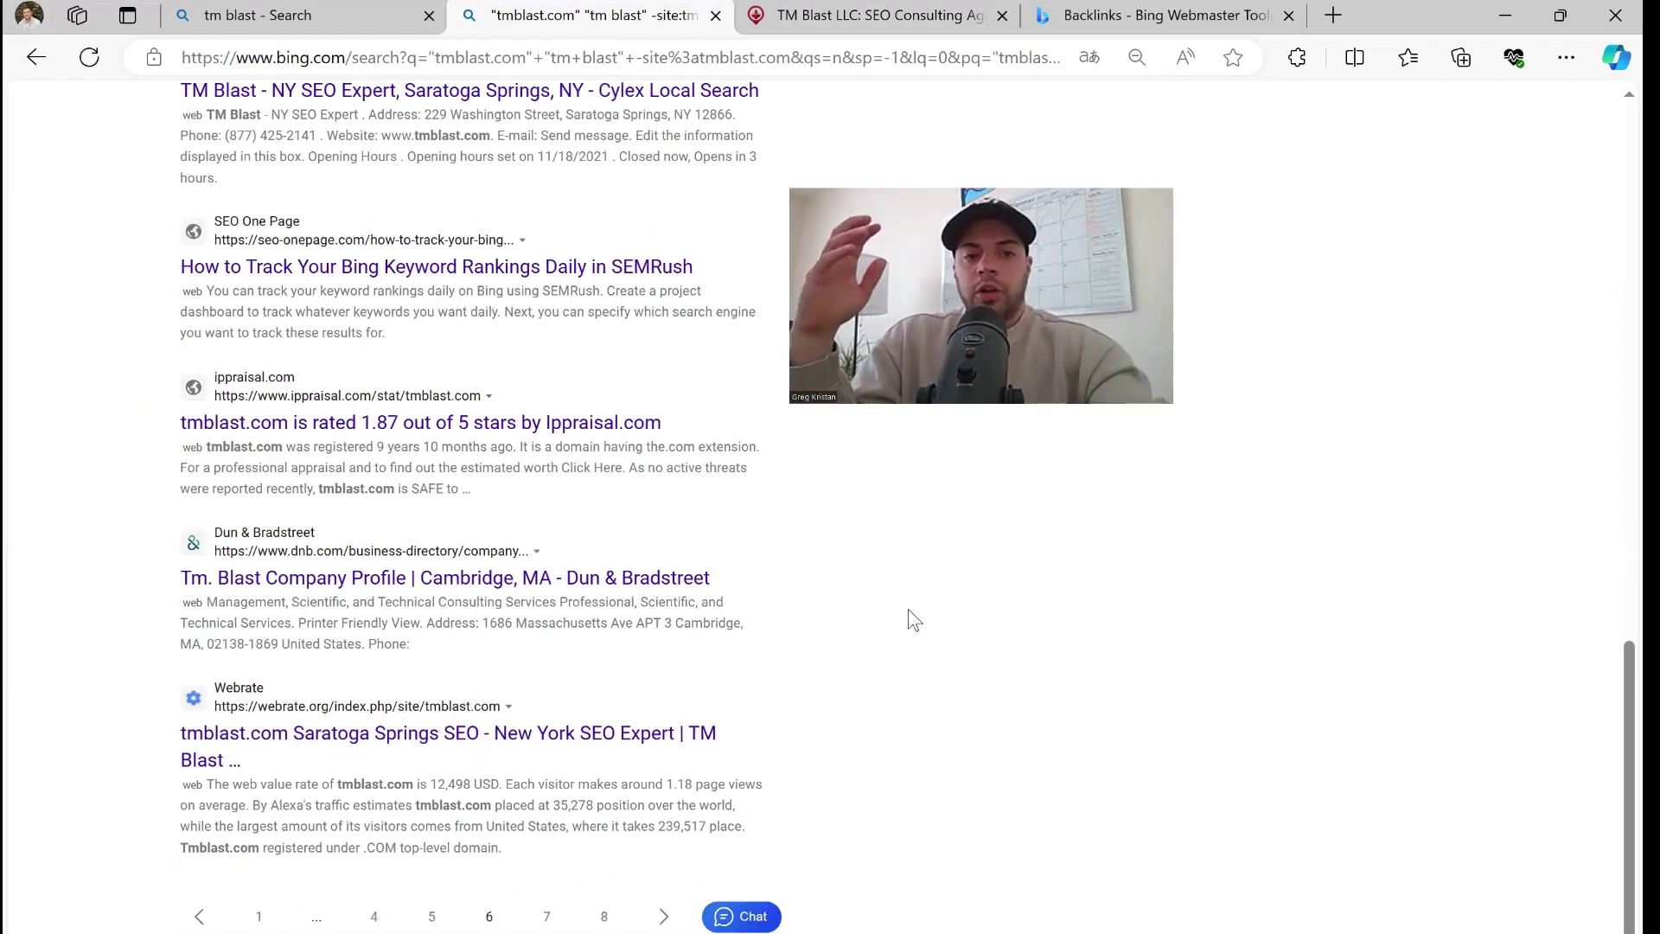
scroll(908, 609, "up", 15)
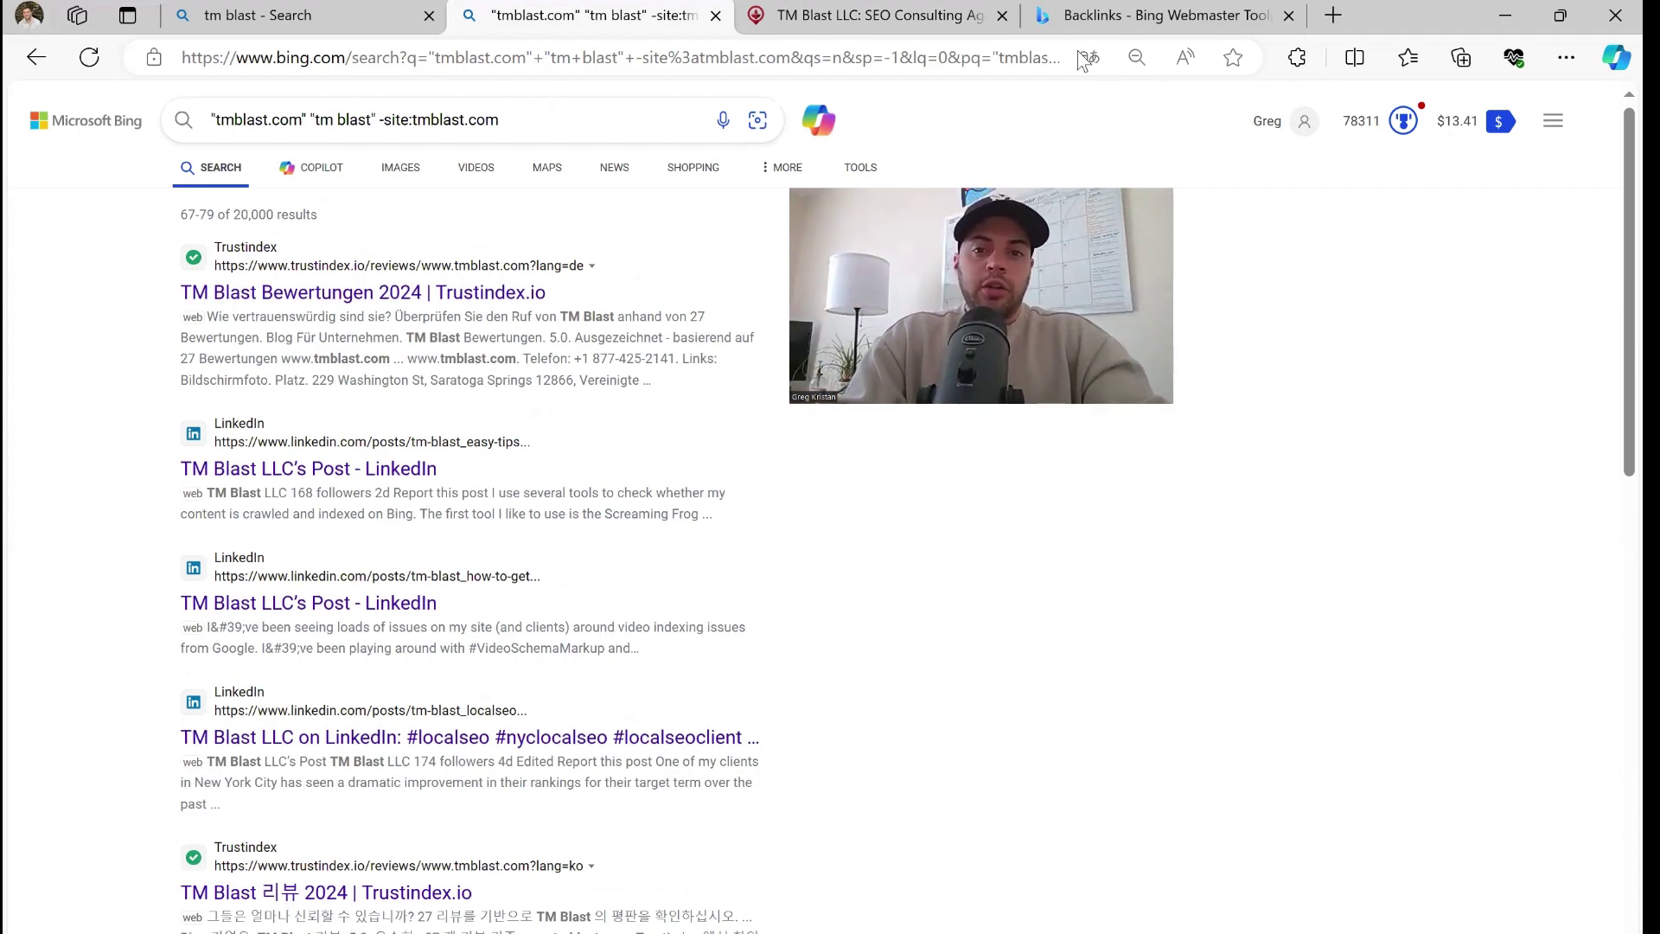
left_click(1124, 15)
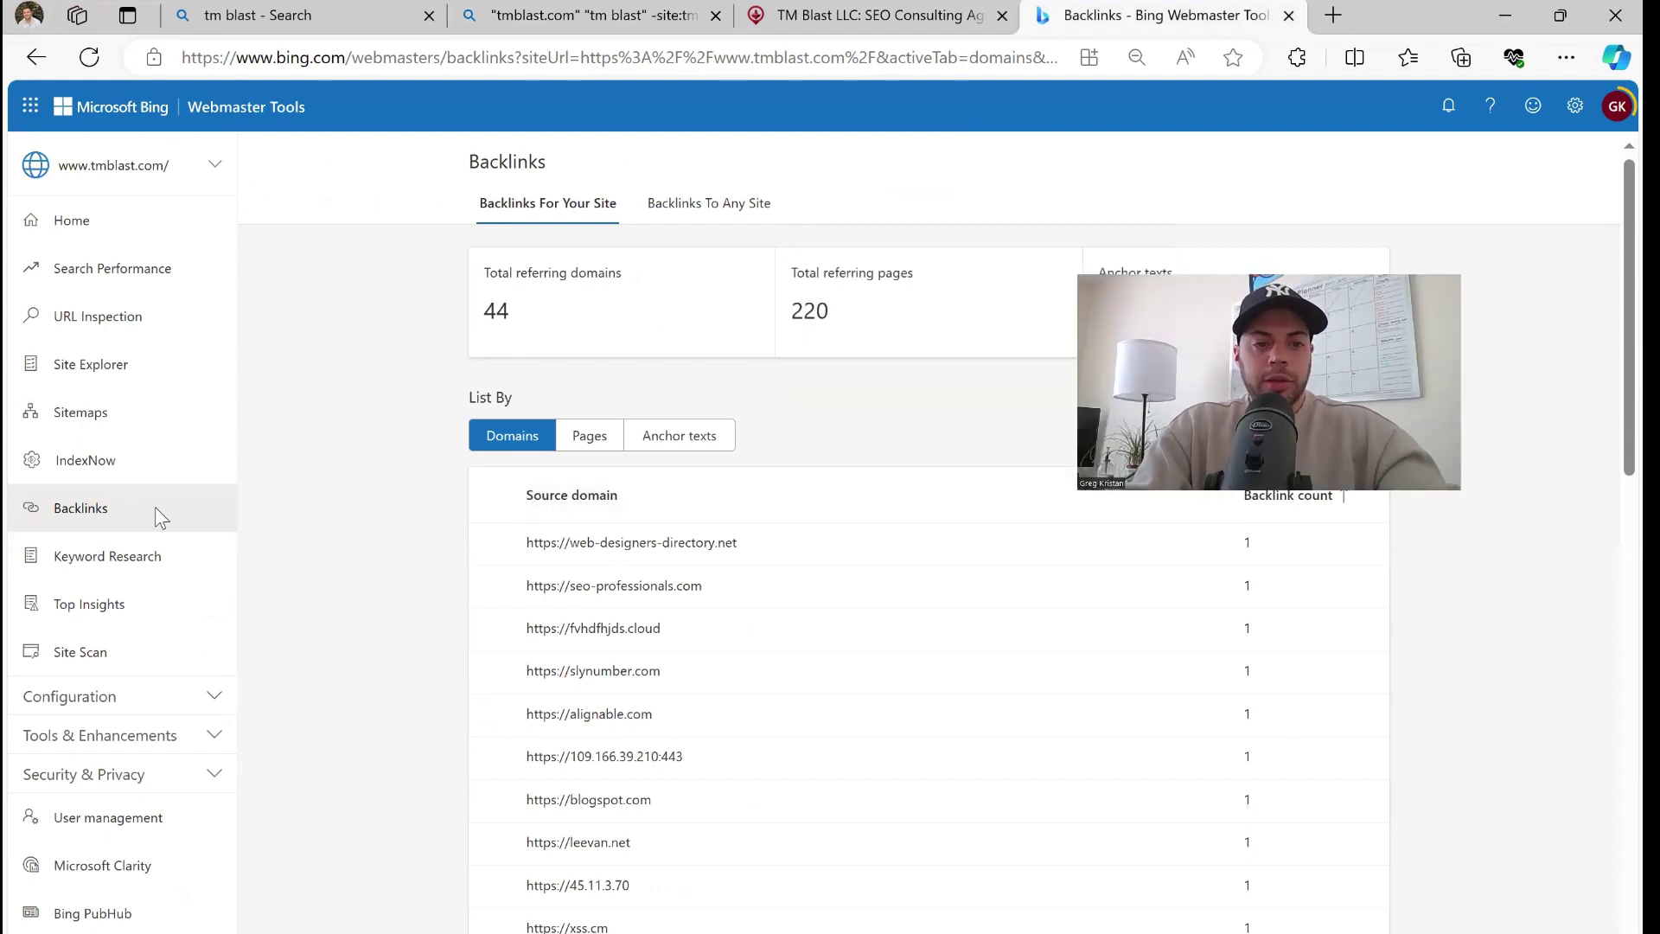
Step: Zoom the report out and open slynumber.com's details, showing one referring page anchored "TM Blast"
scroll(177, 517, "up", 3)
scroll(177, 517, "up", 1)
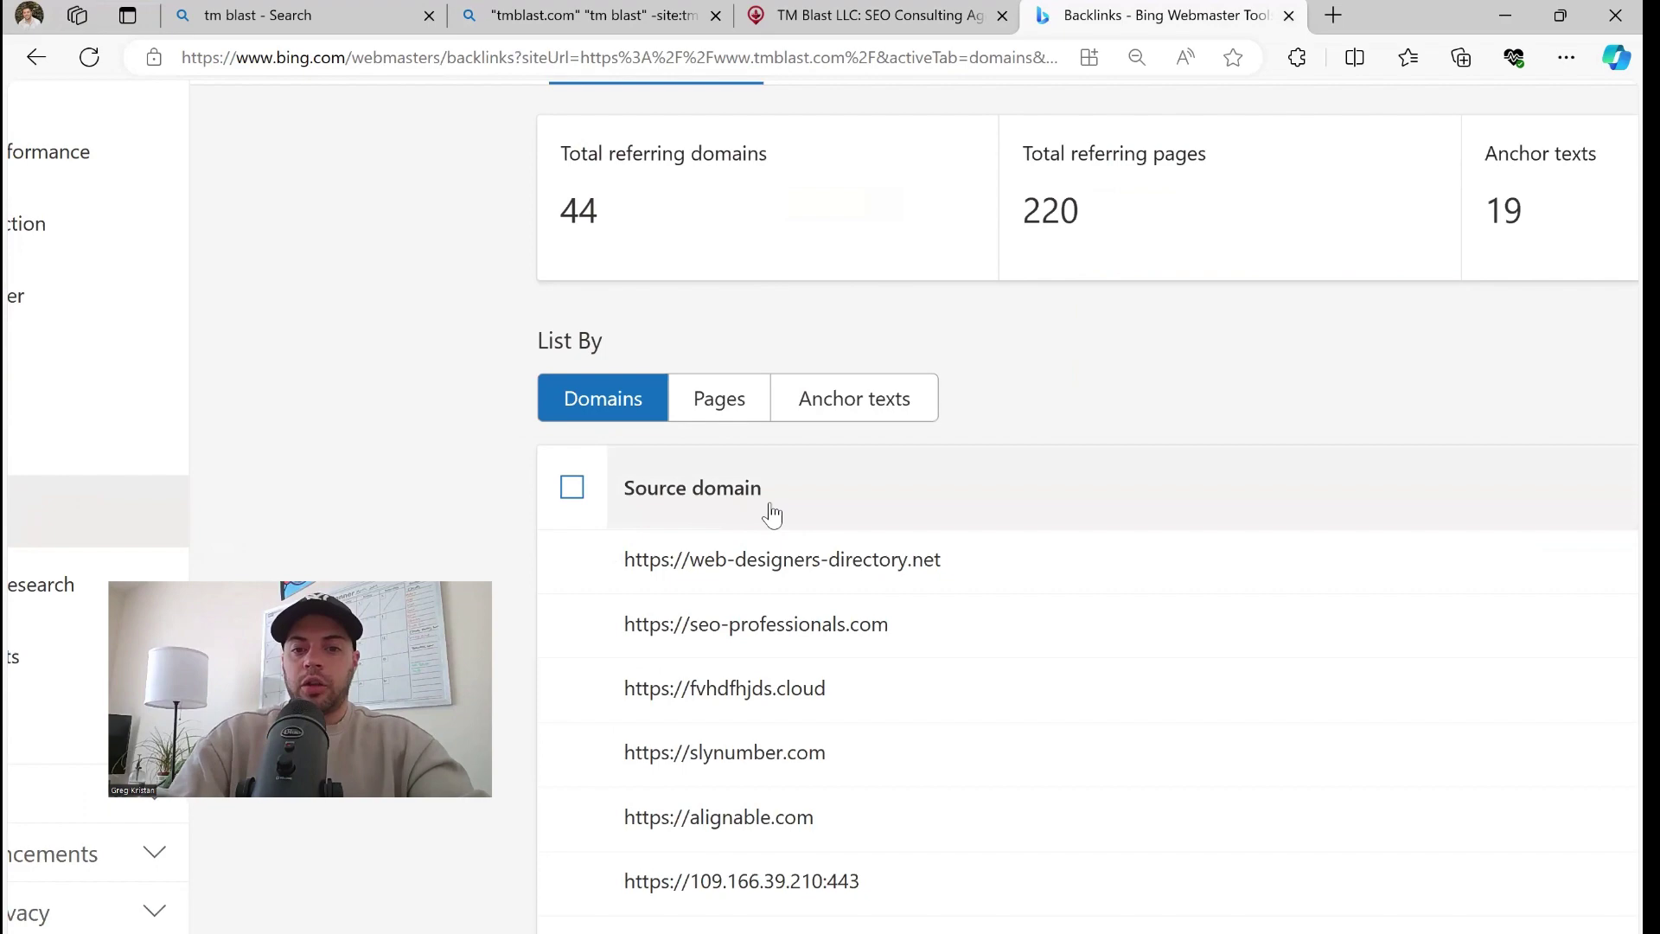
key("ctrl+minus")
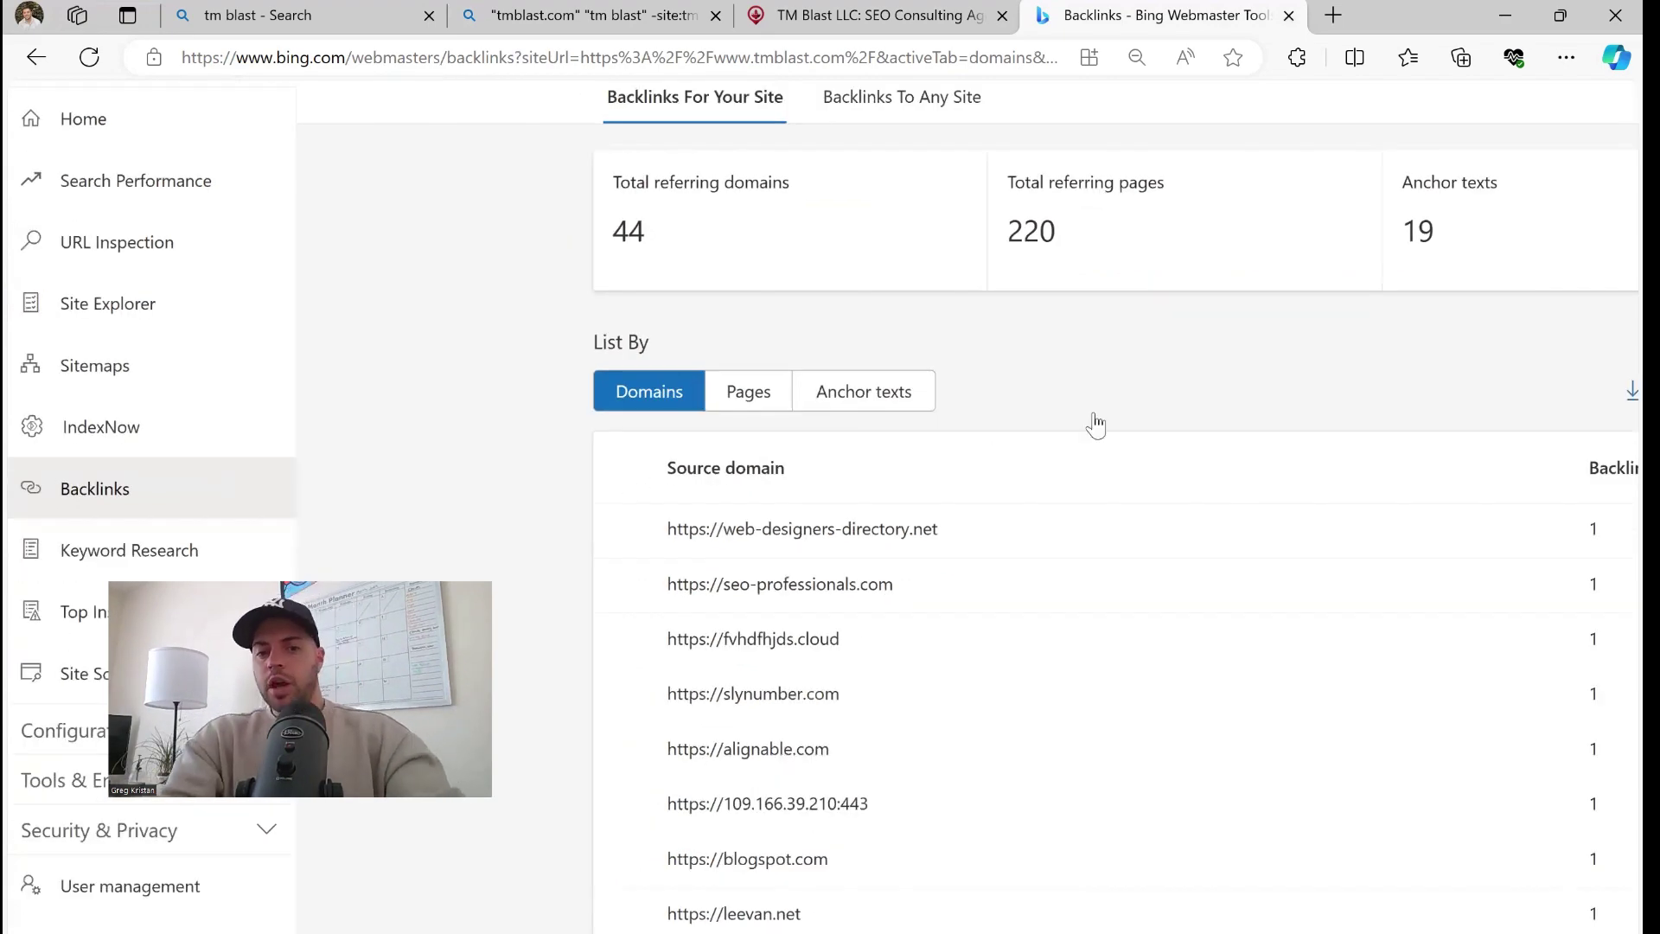
scroll(1079, 537, "down", 3)
left_click(1003, 408)
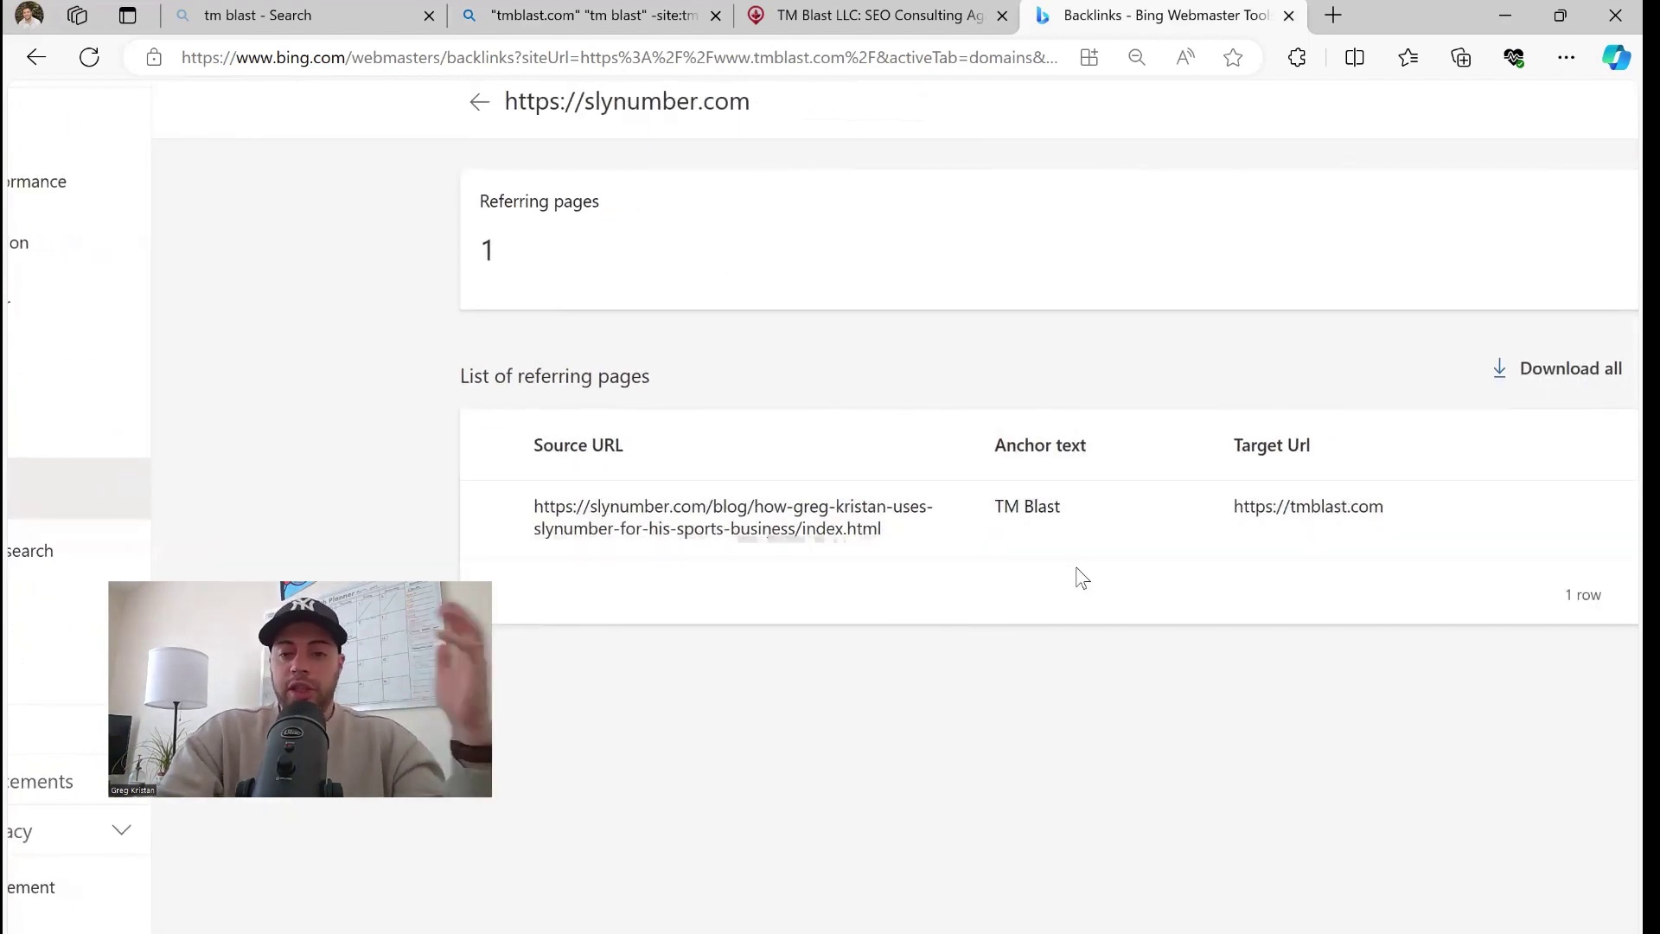
scroll(1080, 567, "up", 2)
Step: Return to the backlinks overview and list tmblast.com's backlinks by anchor text
left_click(480, 233)
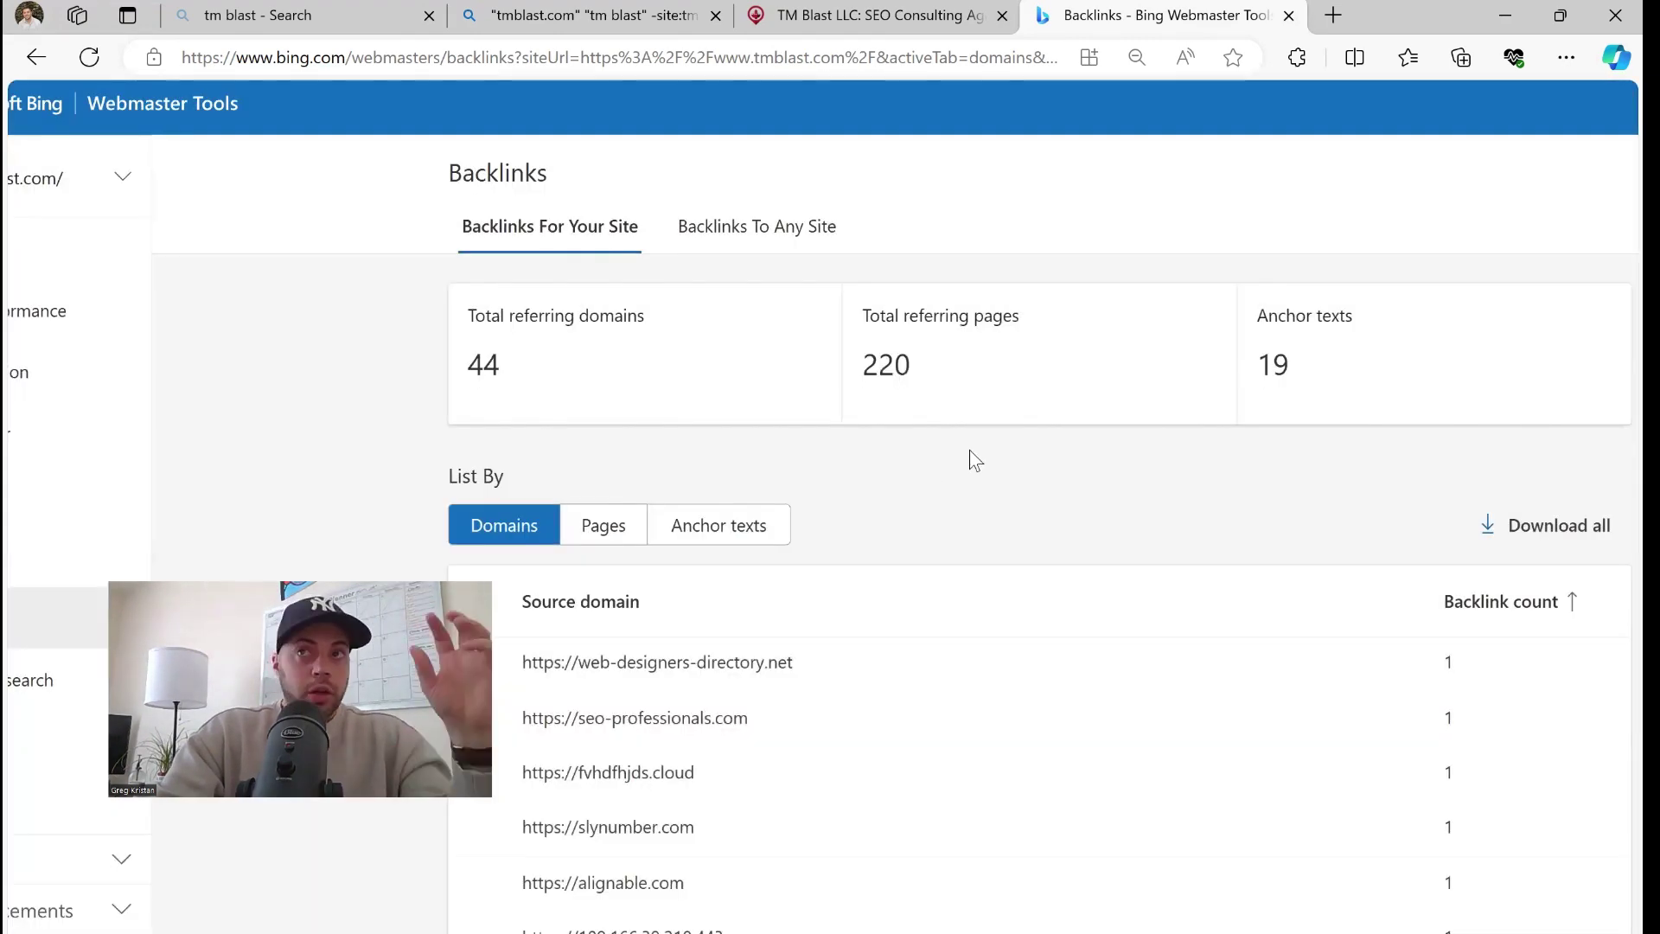
scroll(969, 452, "down", 2)
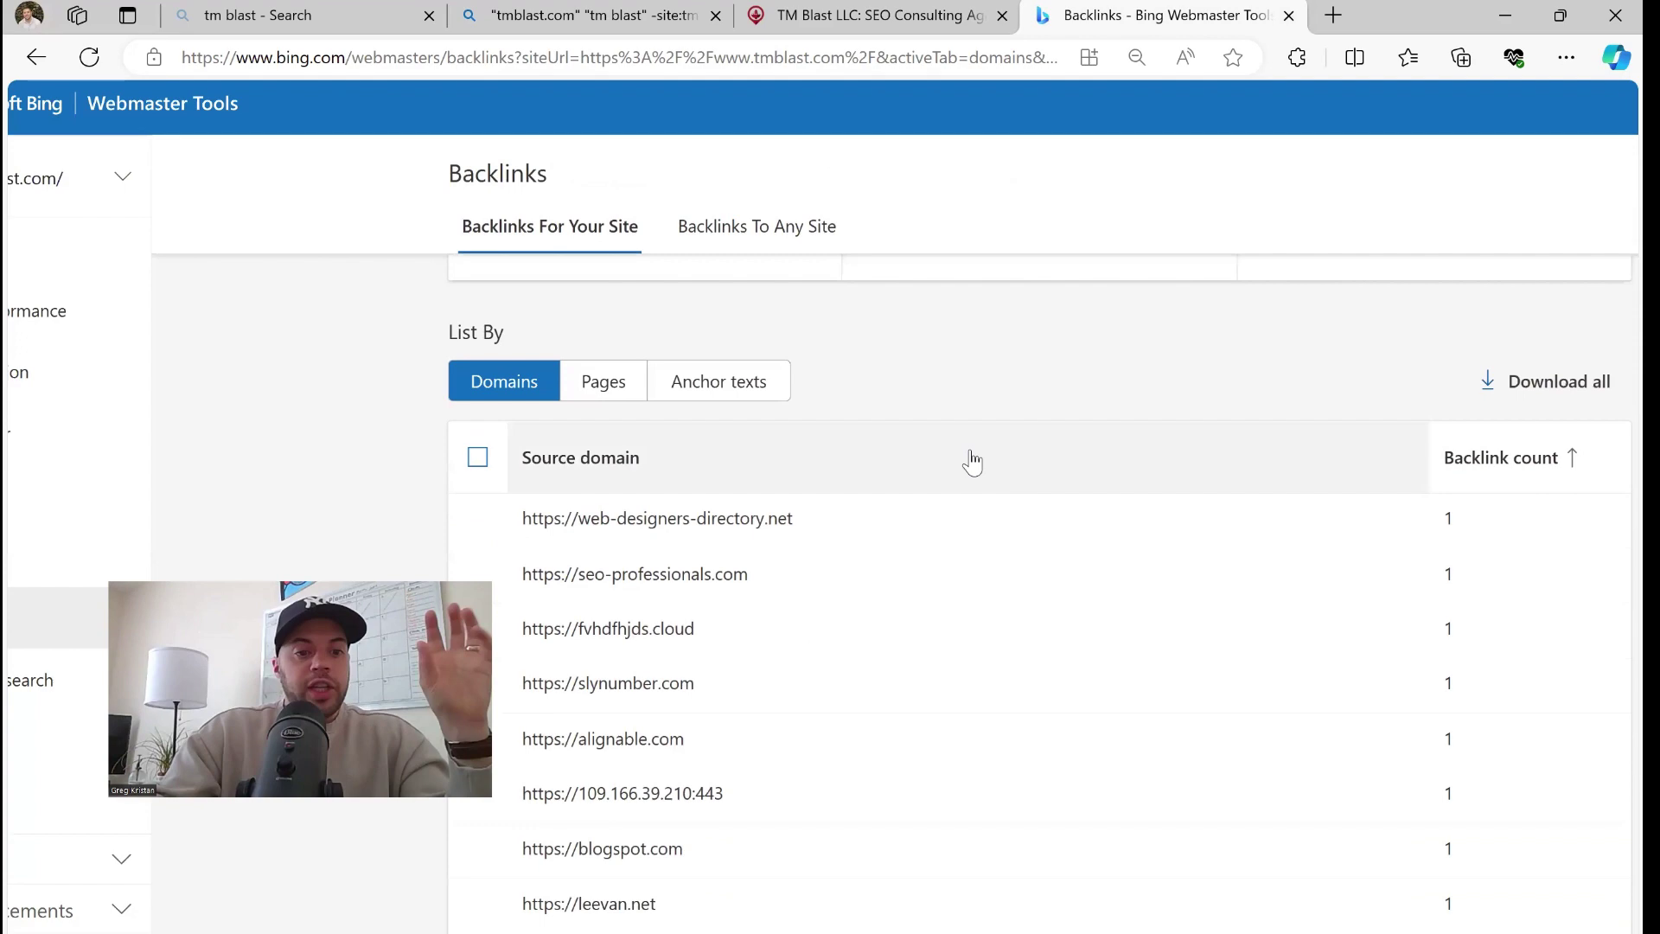
scroll(972, 461, "down", 2)
scroll(971, 461, "up", 2)
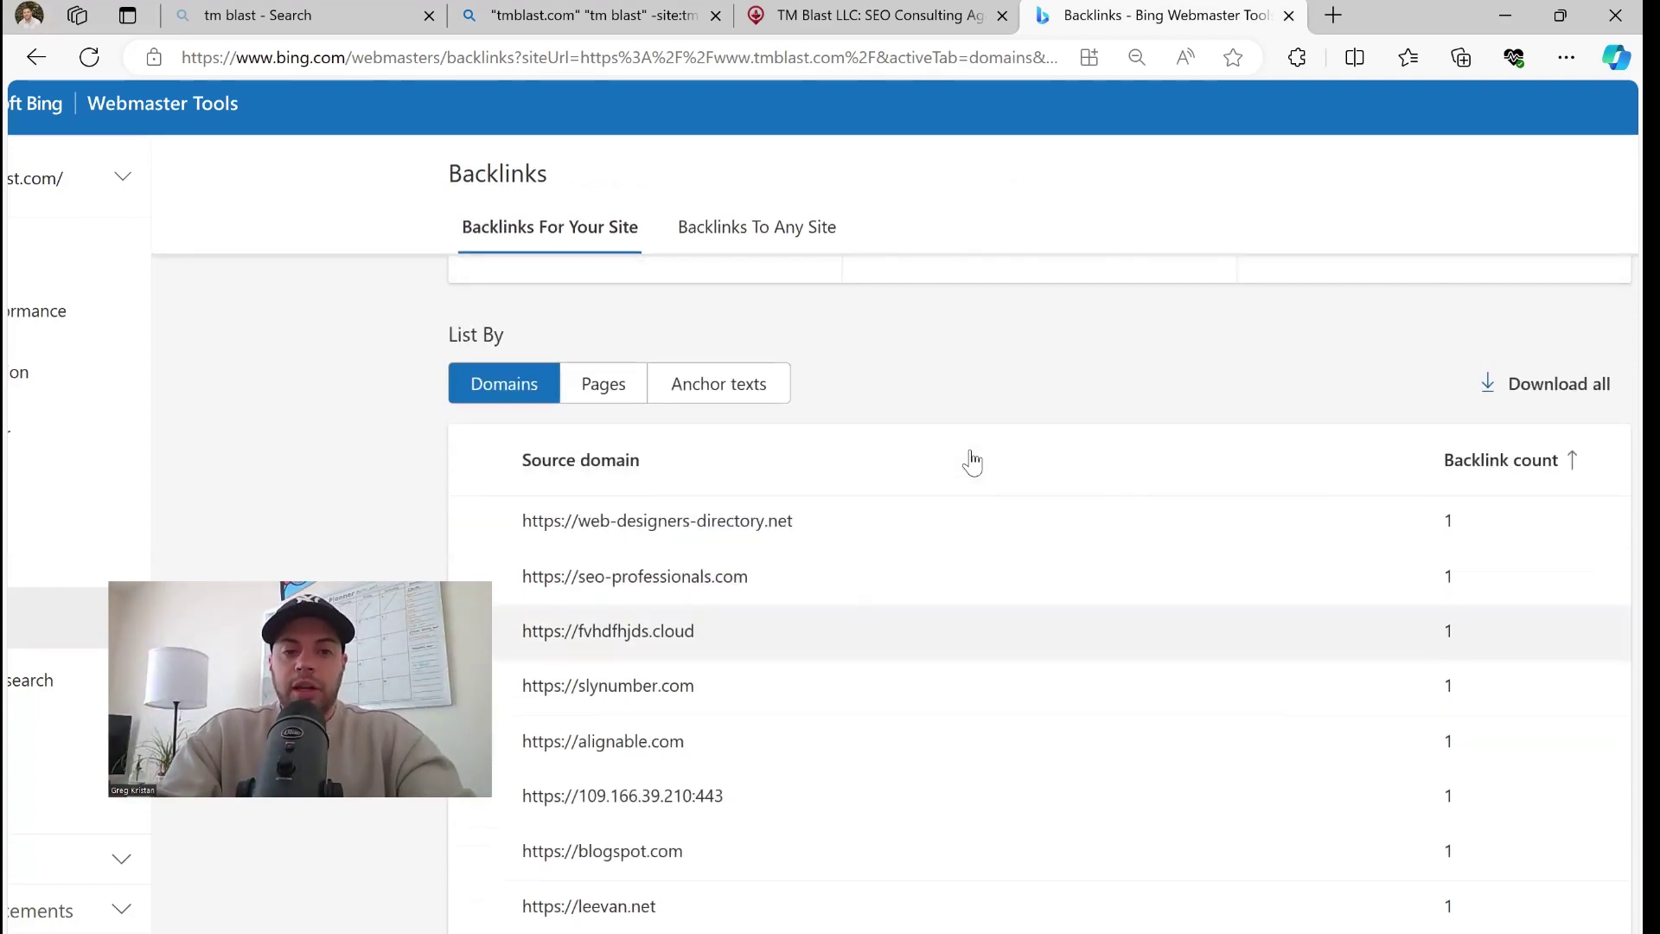
left_click(741, 385)
scroll(864, 474, "down", 1)
Step: Sort the anchor texts by backlink count, most-linked first
left_click(809, 449)
scroll(906, 459, "down", 1)
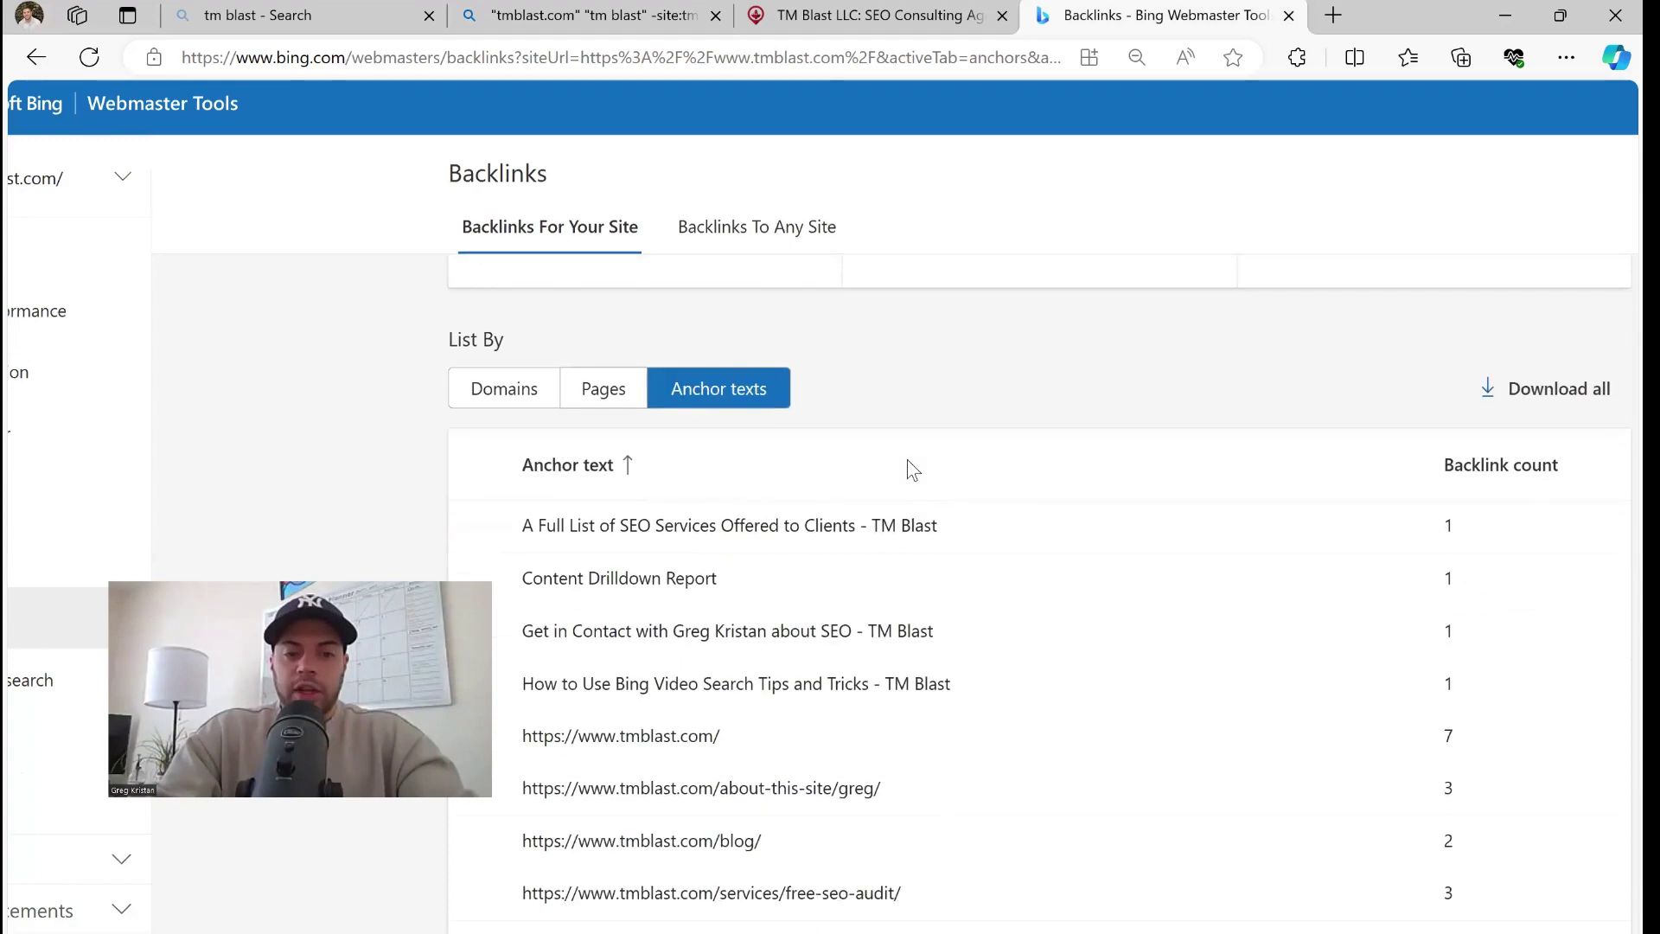
scroll(906, 459, "down", 1)
left_click(1495, 358)
left_click(1474, 605)
scroll(1183, 493, "down", 2)
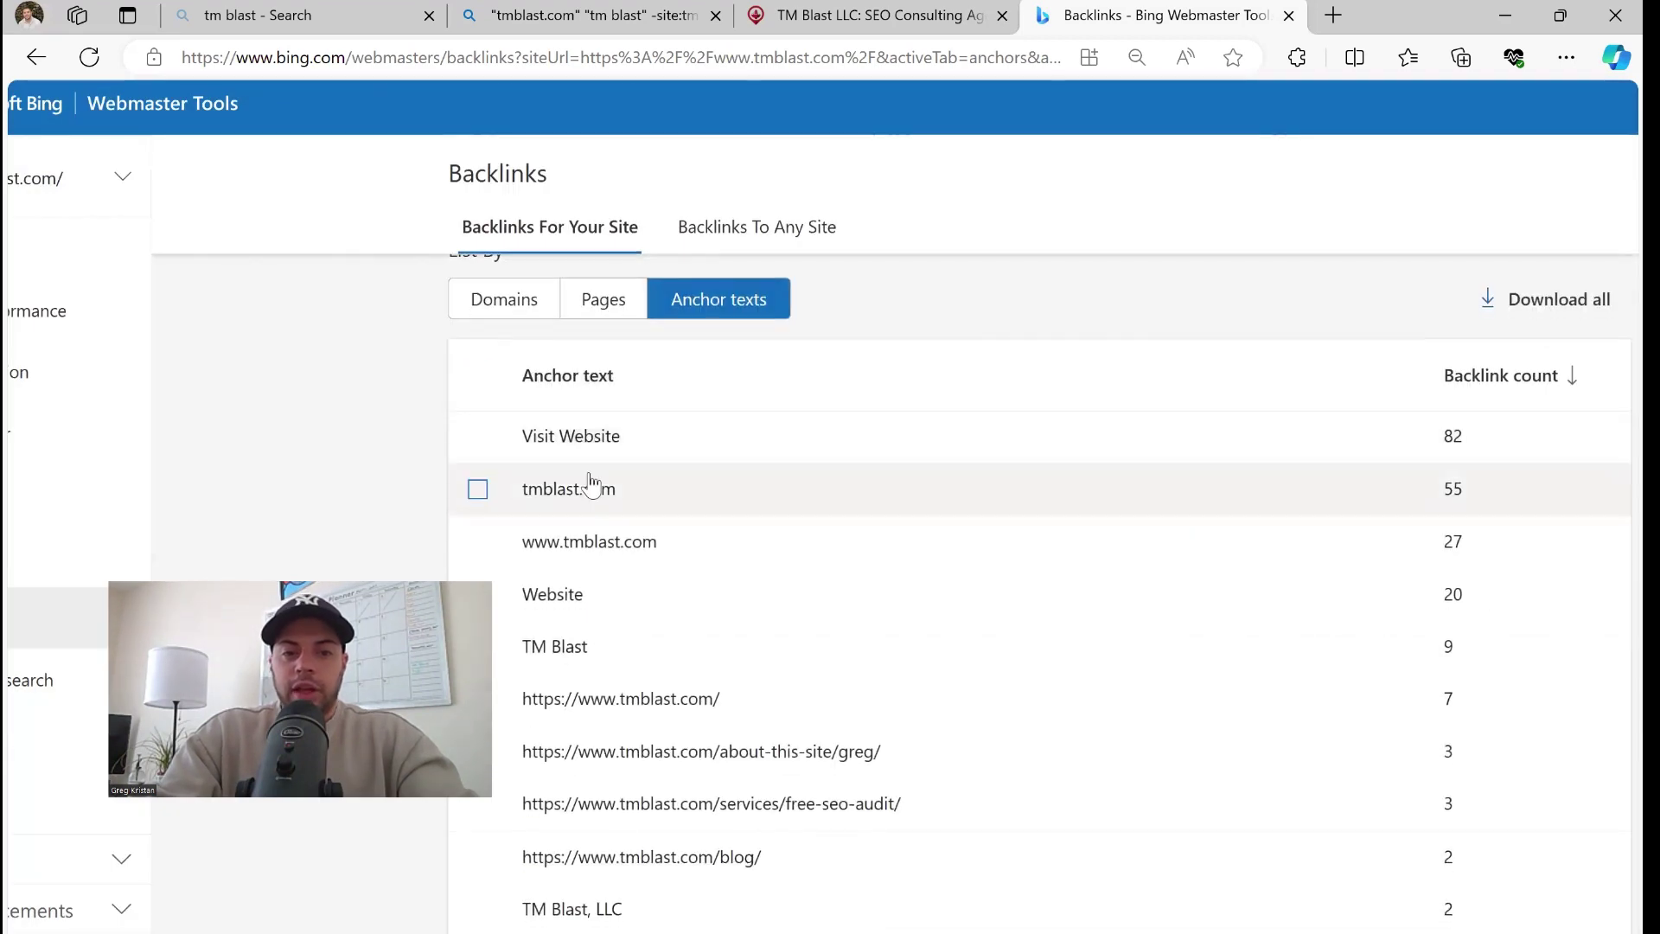
scroll(611, 430, "down", 2)
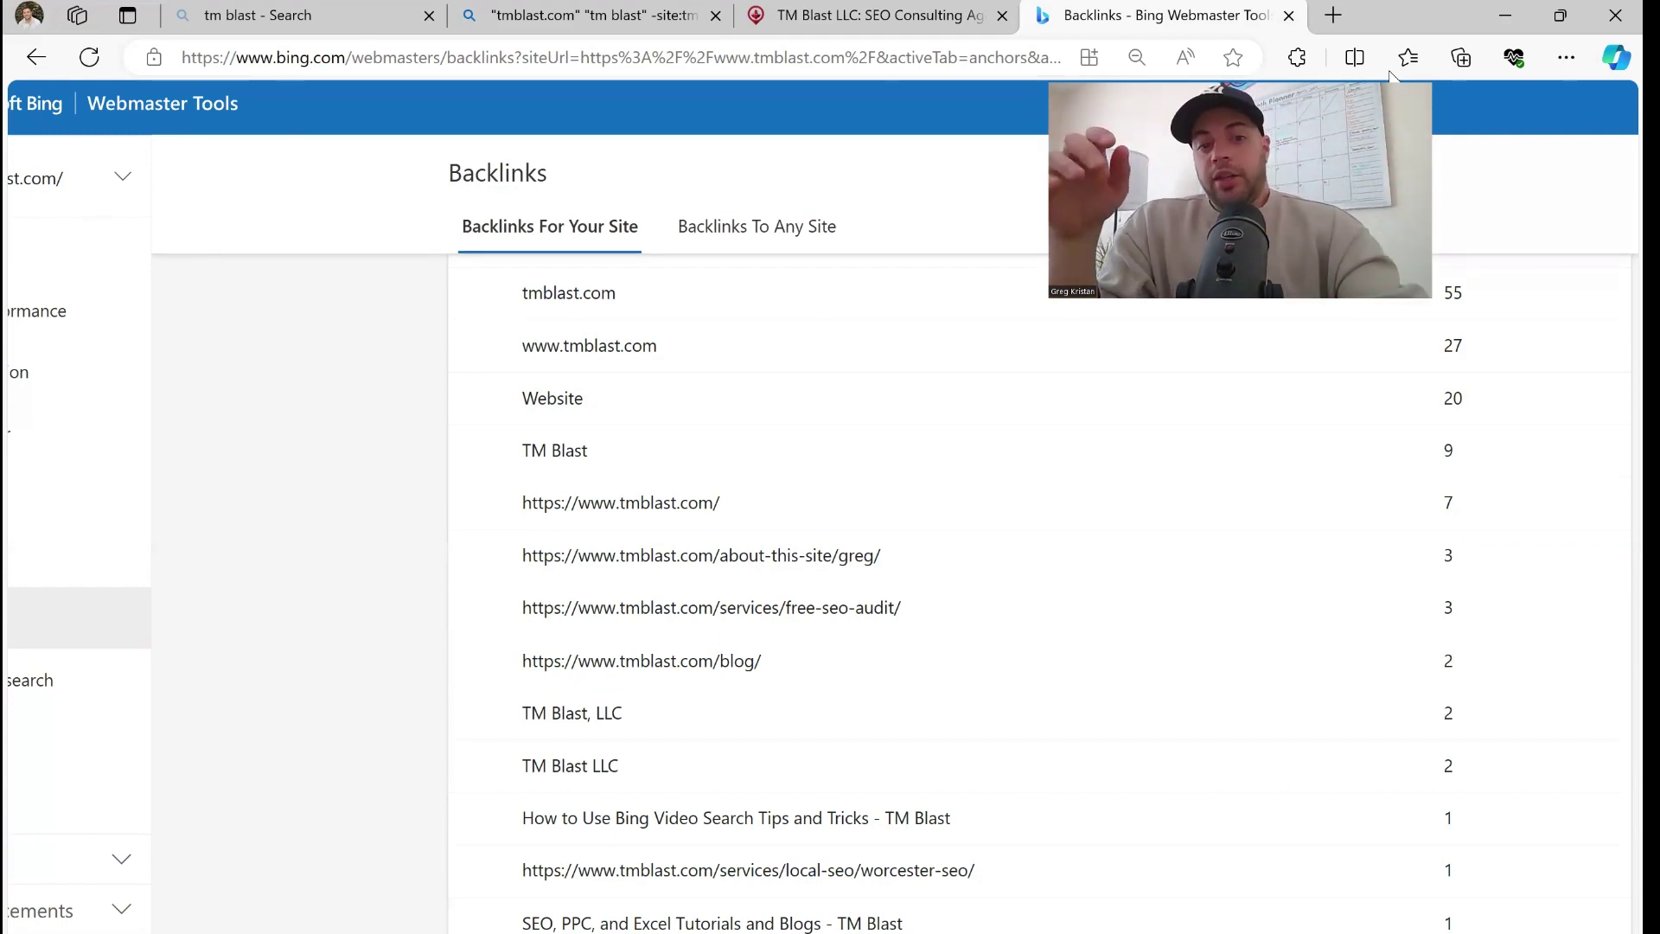
Step: Back on the Backlinks tab, list backlinks by domain (rankhacker.com at 77) and search the page for "sarato"
scroll(1353, 80, "up", 3)
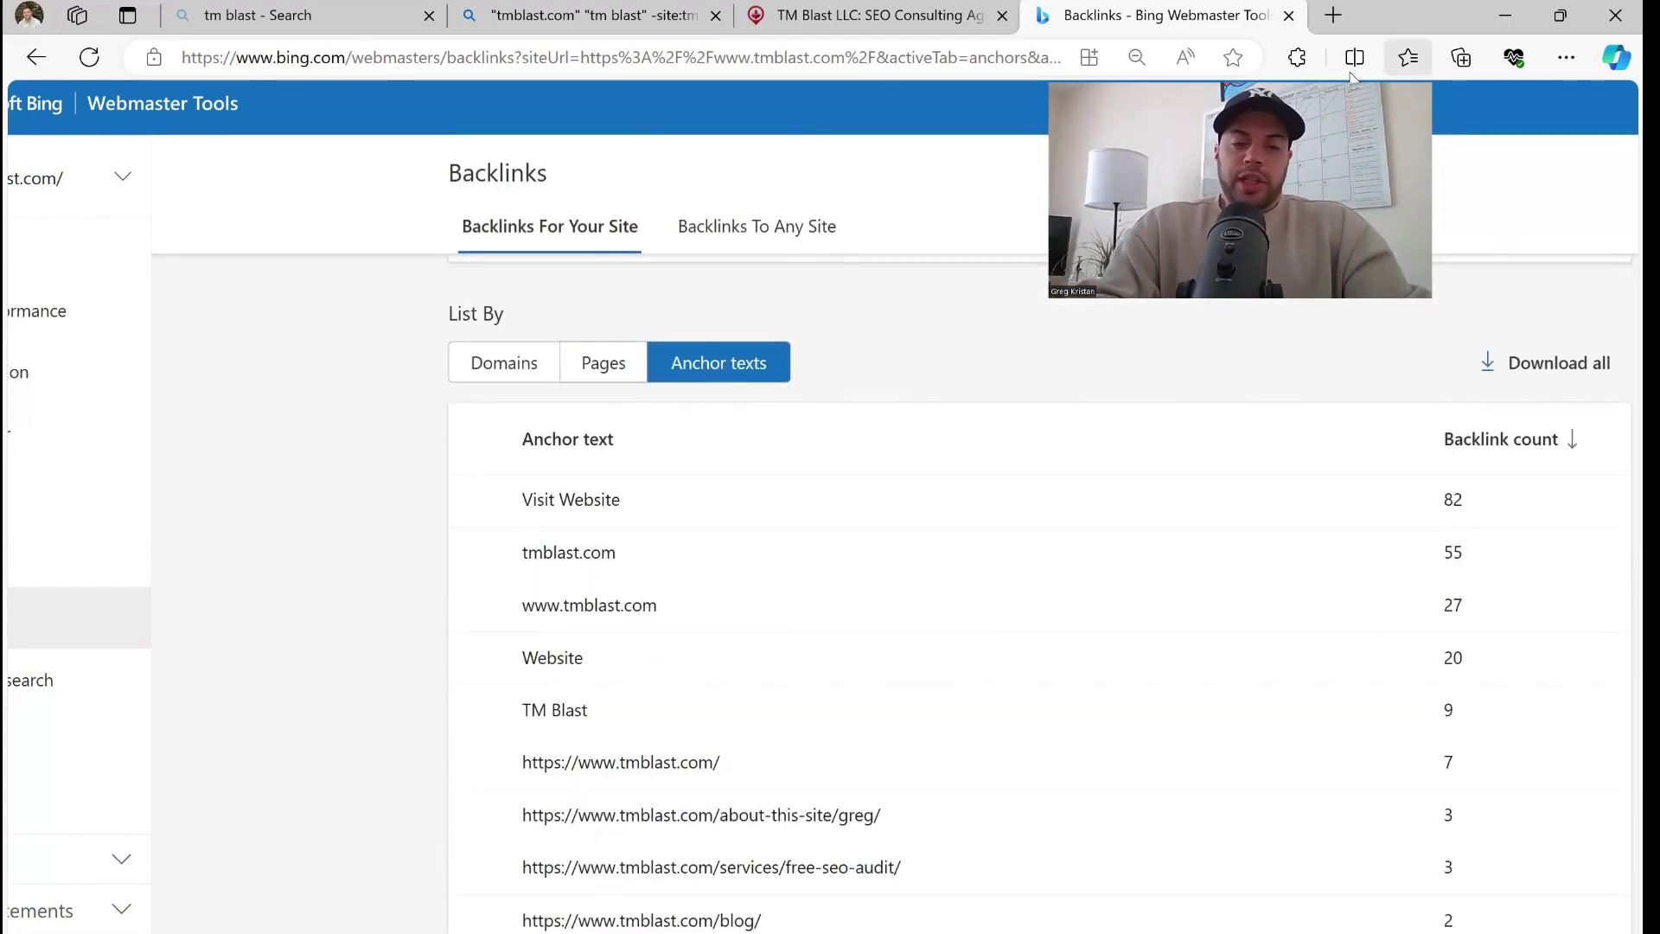
left_click(843, 25)
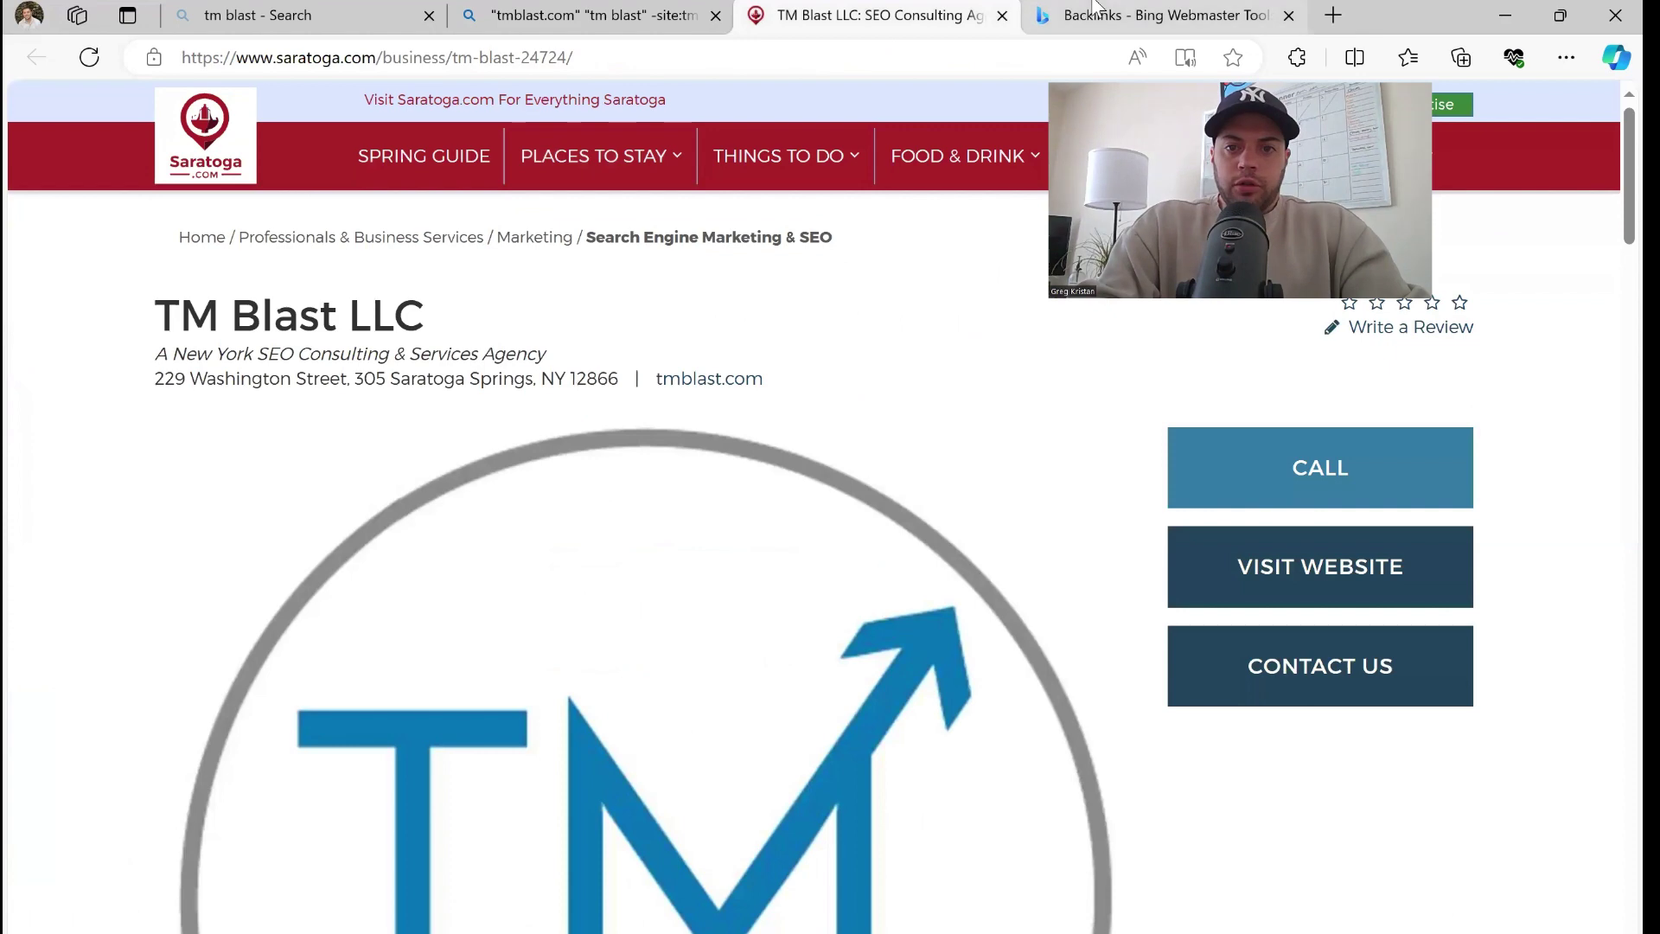
left_click(1094, 12)
left_click(519, 374)
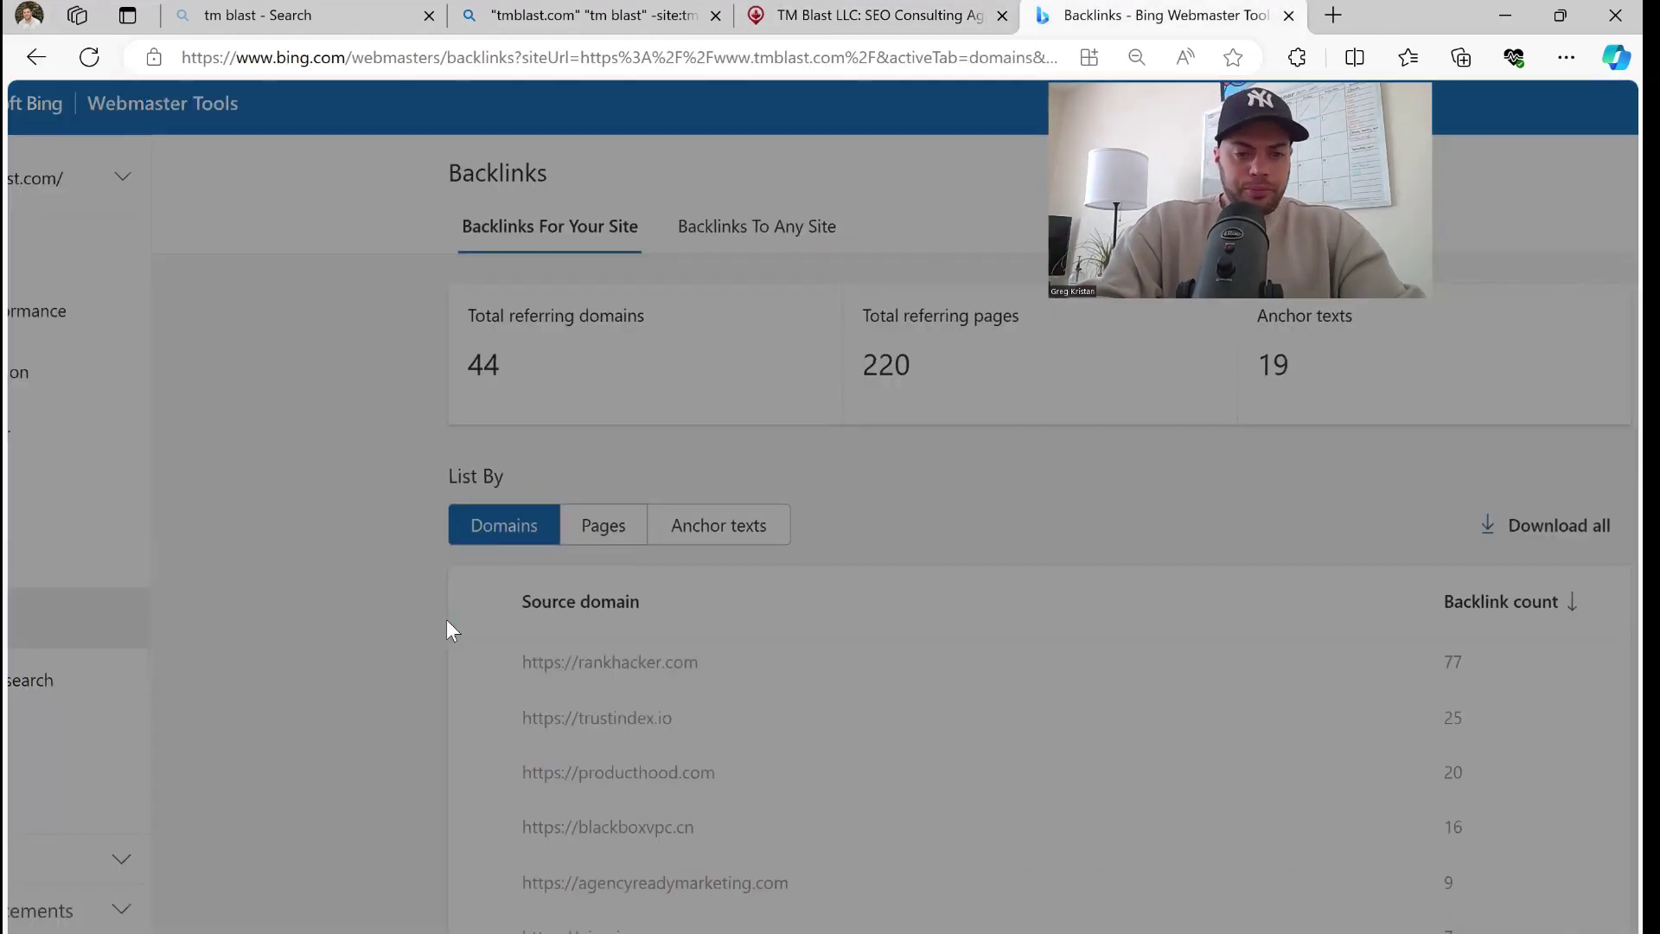
scroll(447, 620, "down", 1)
scroll(722, 533, "down", 1)
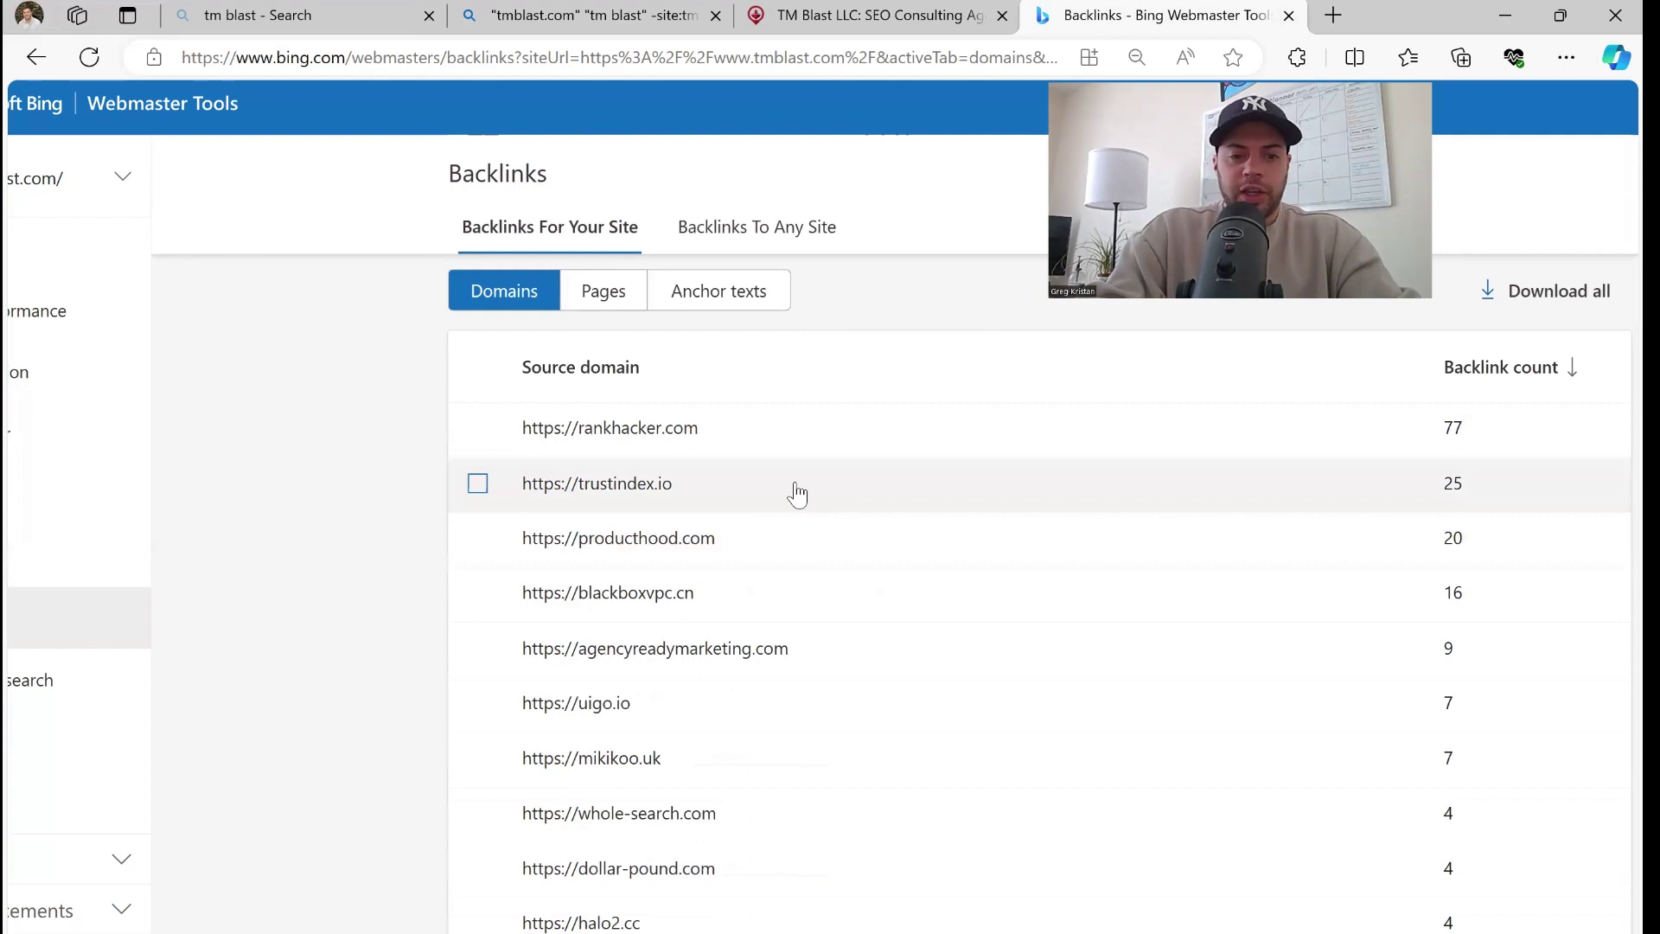
scroll(397, 541, "down", 1)
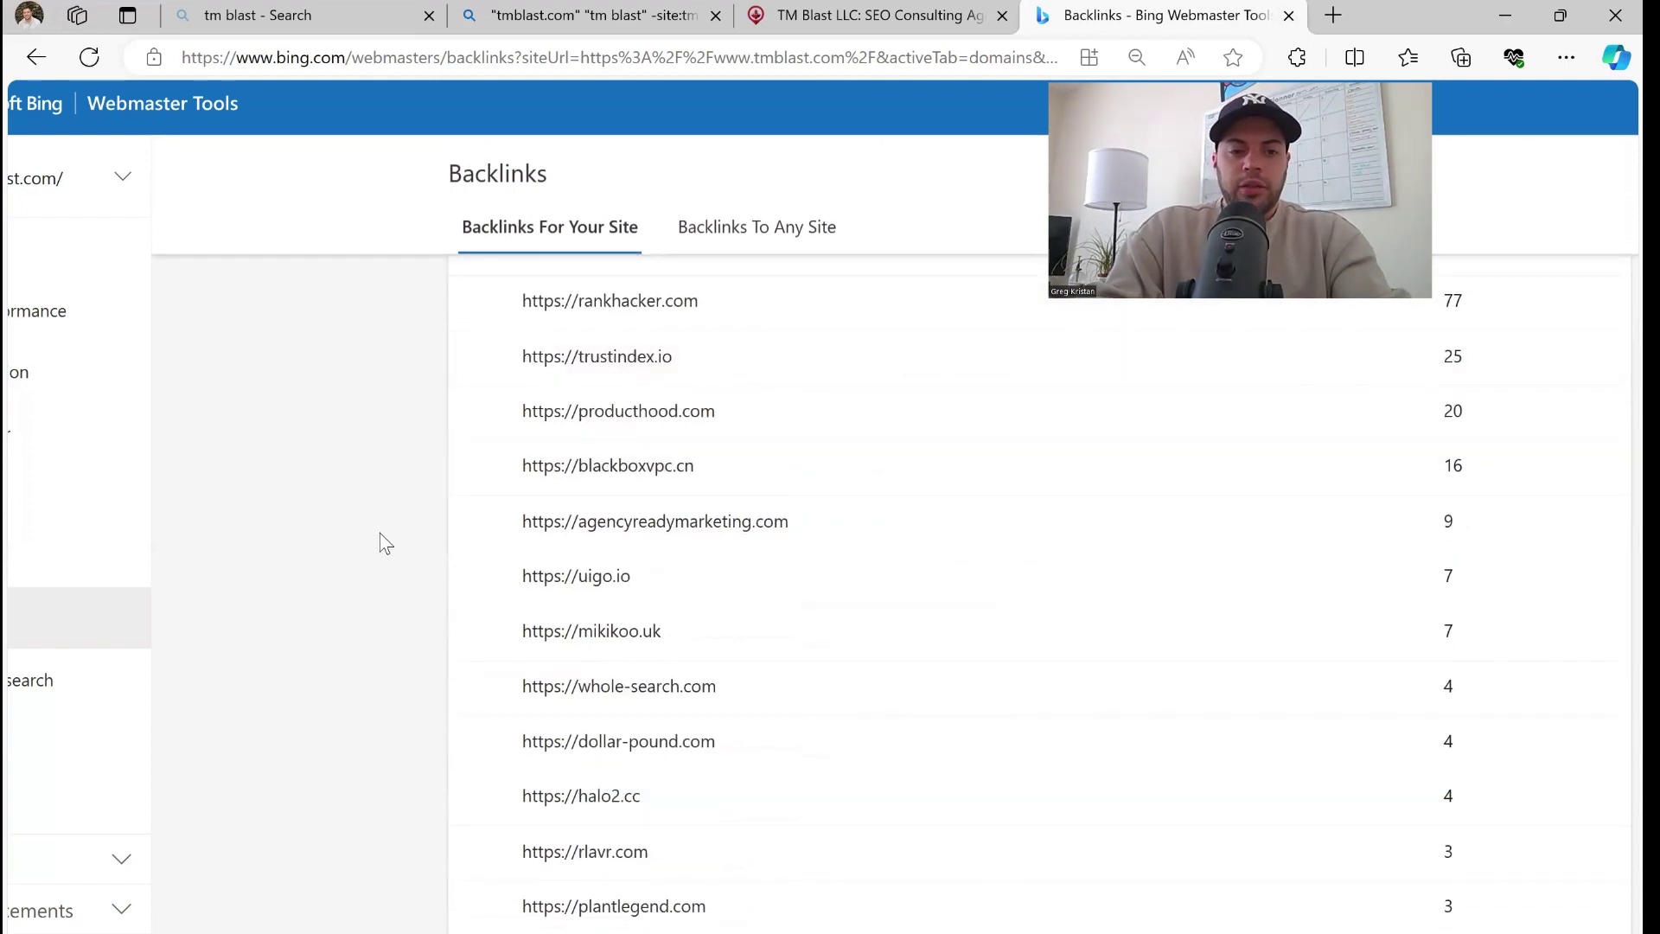
scroll(774, 380, "up", 1)
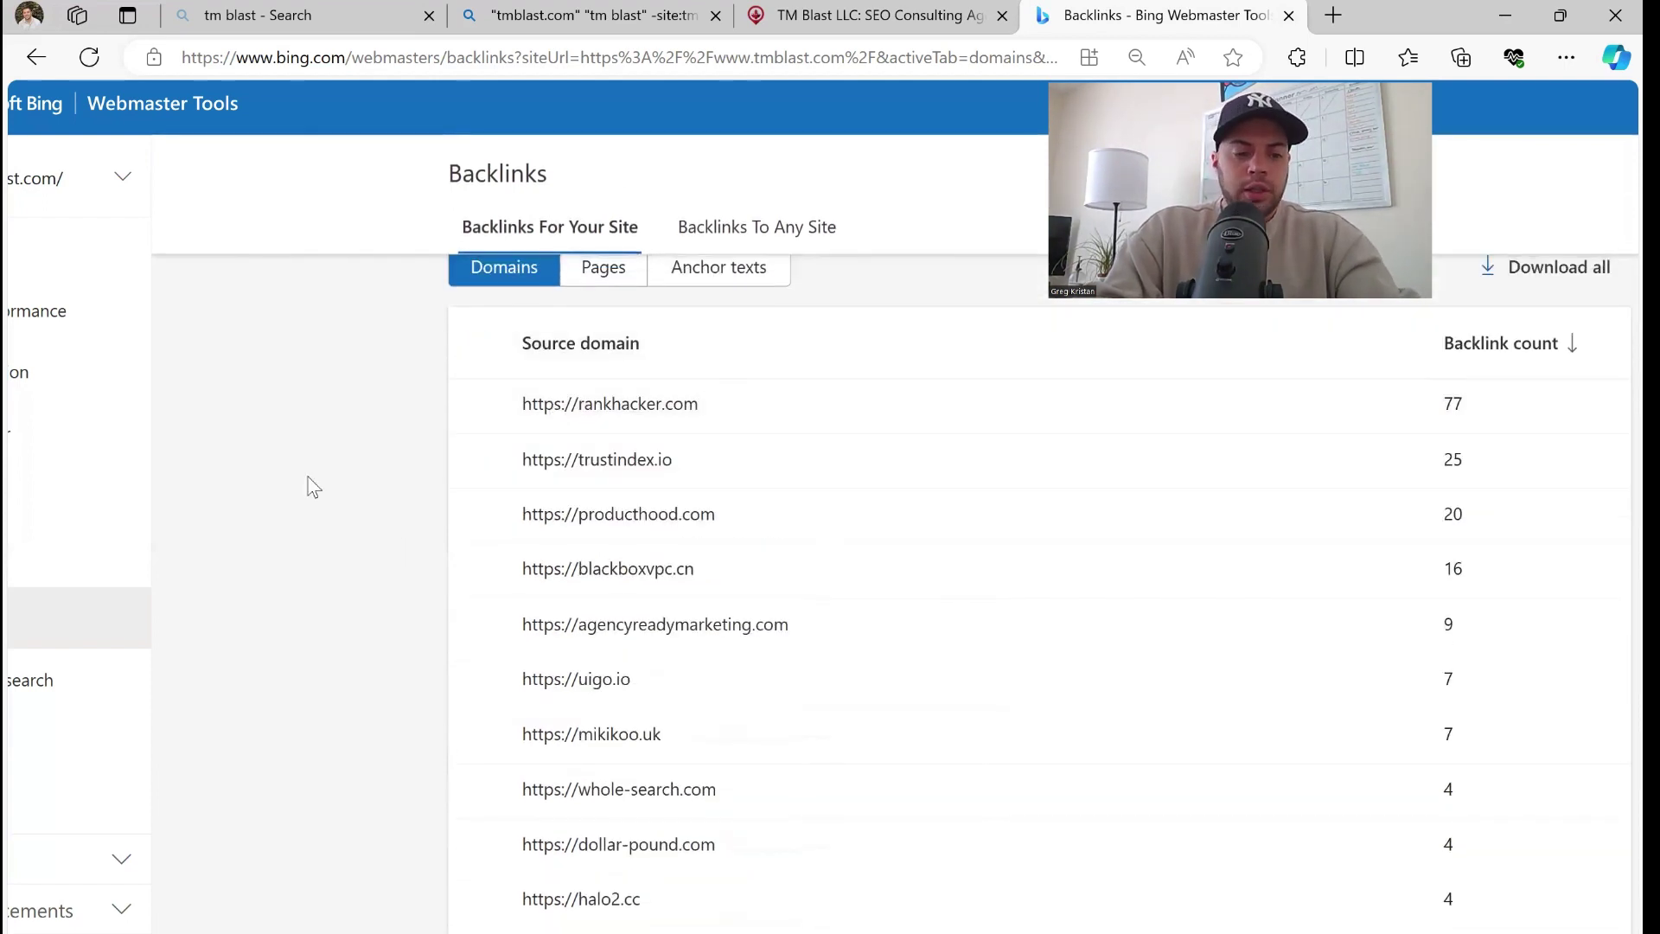
key("ctrl+f")
type("sarato")
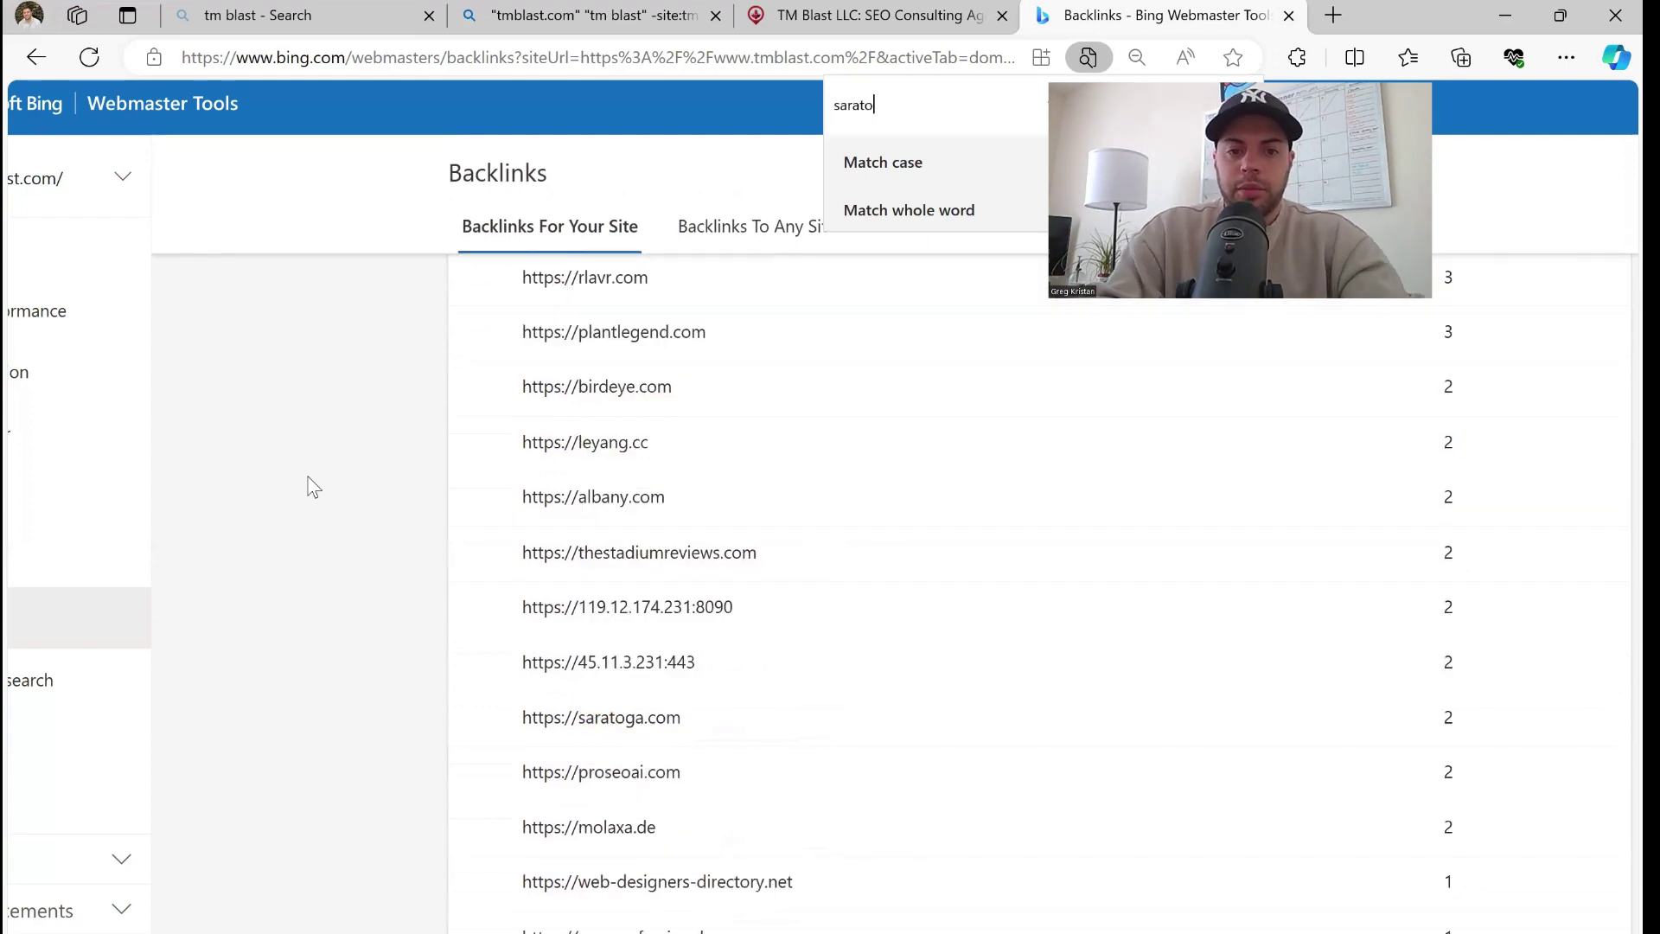
Step: View saratoga.com's backlink details, then find and open albany.com's details
left_click(718, 731)
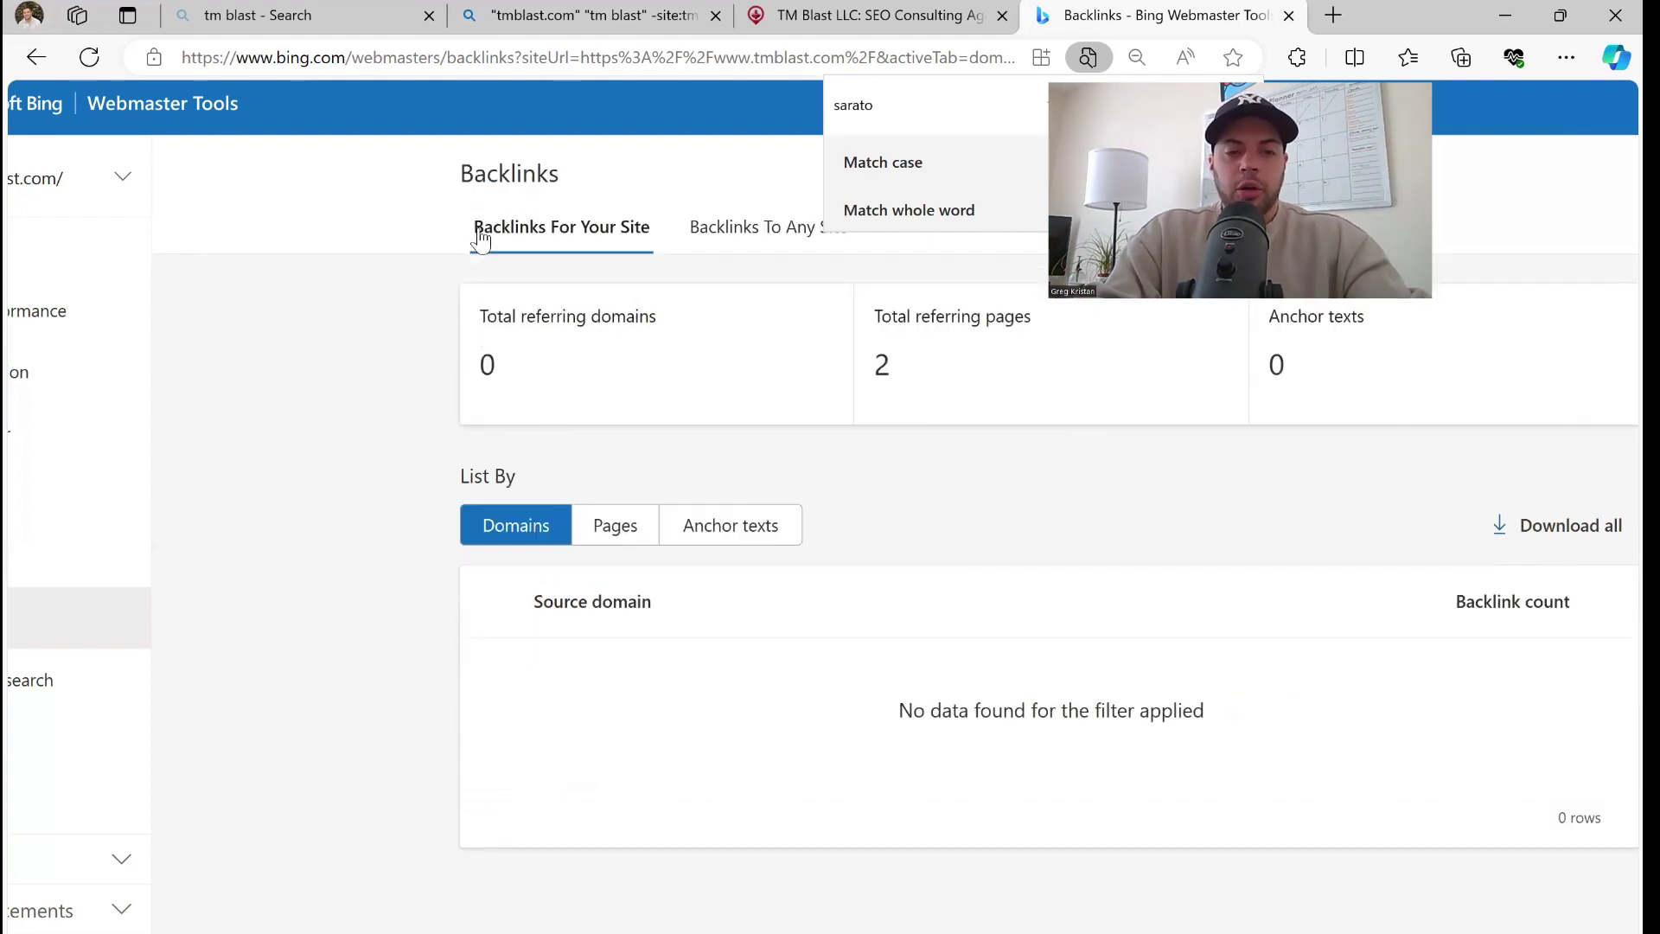
left_click(478, 231)
key("ctrl+f")
type("alban")
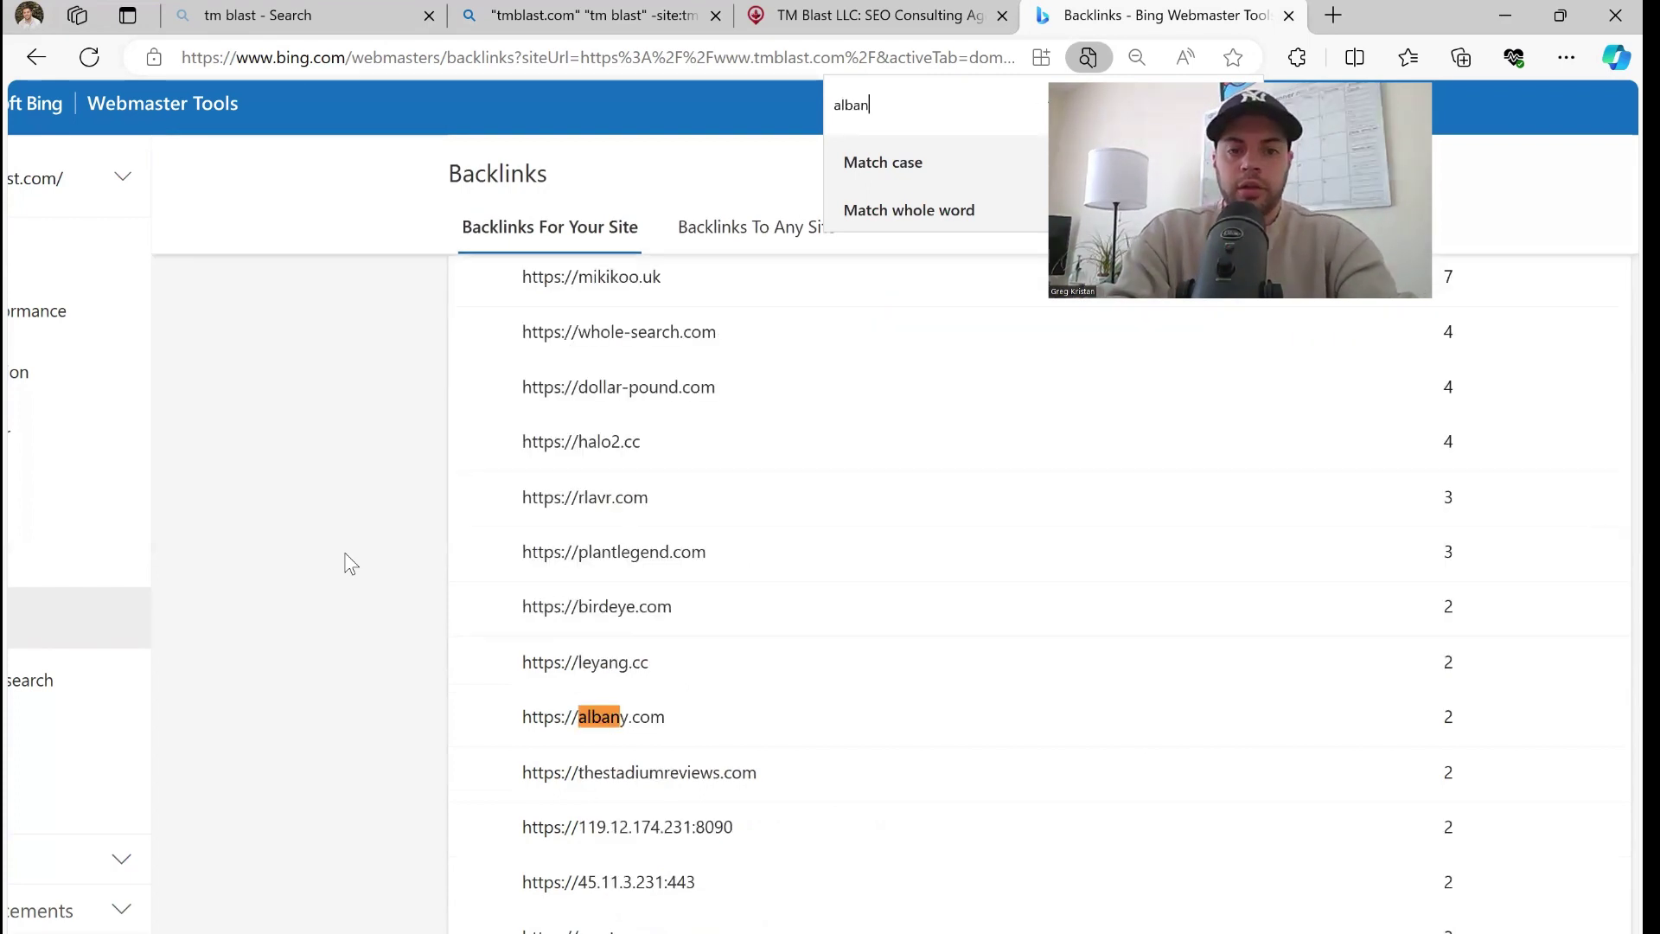
type("y")
left_click(776, 723)
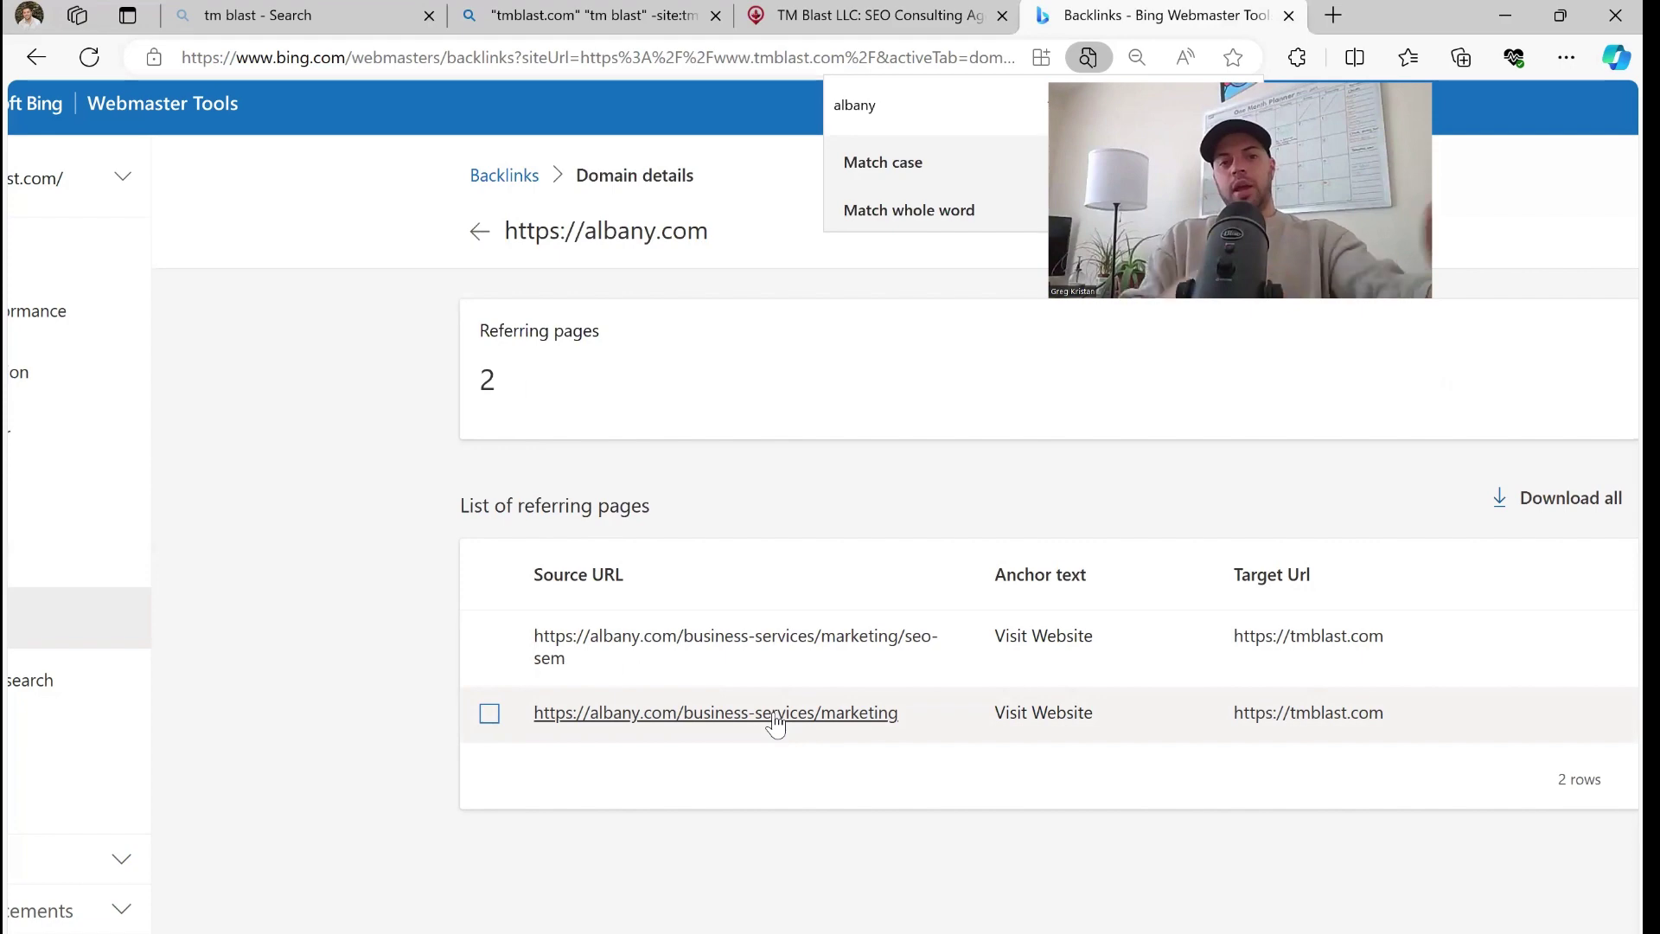
Step: Return to the "tm blast" Bing search results and zoom the page out
left_click(315, 4)
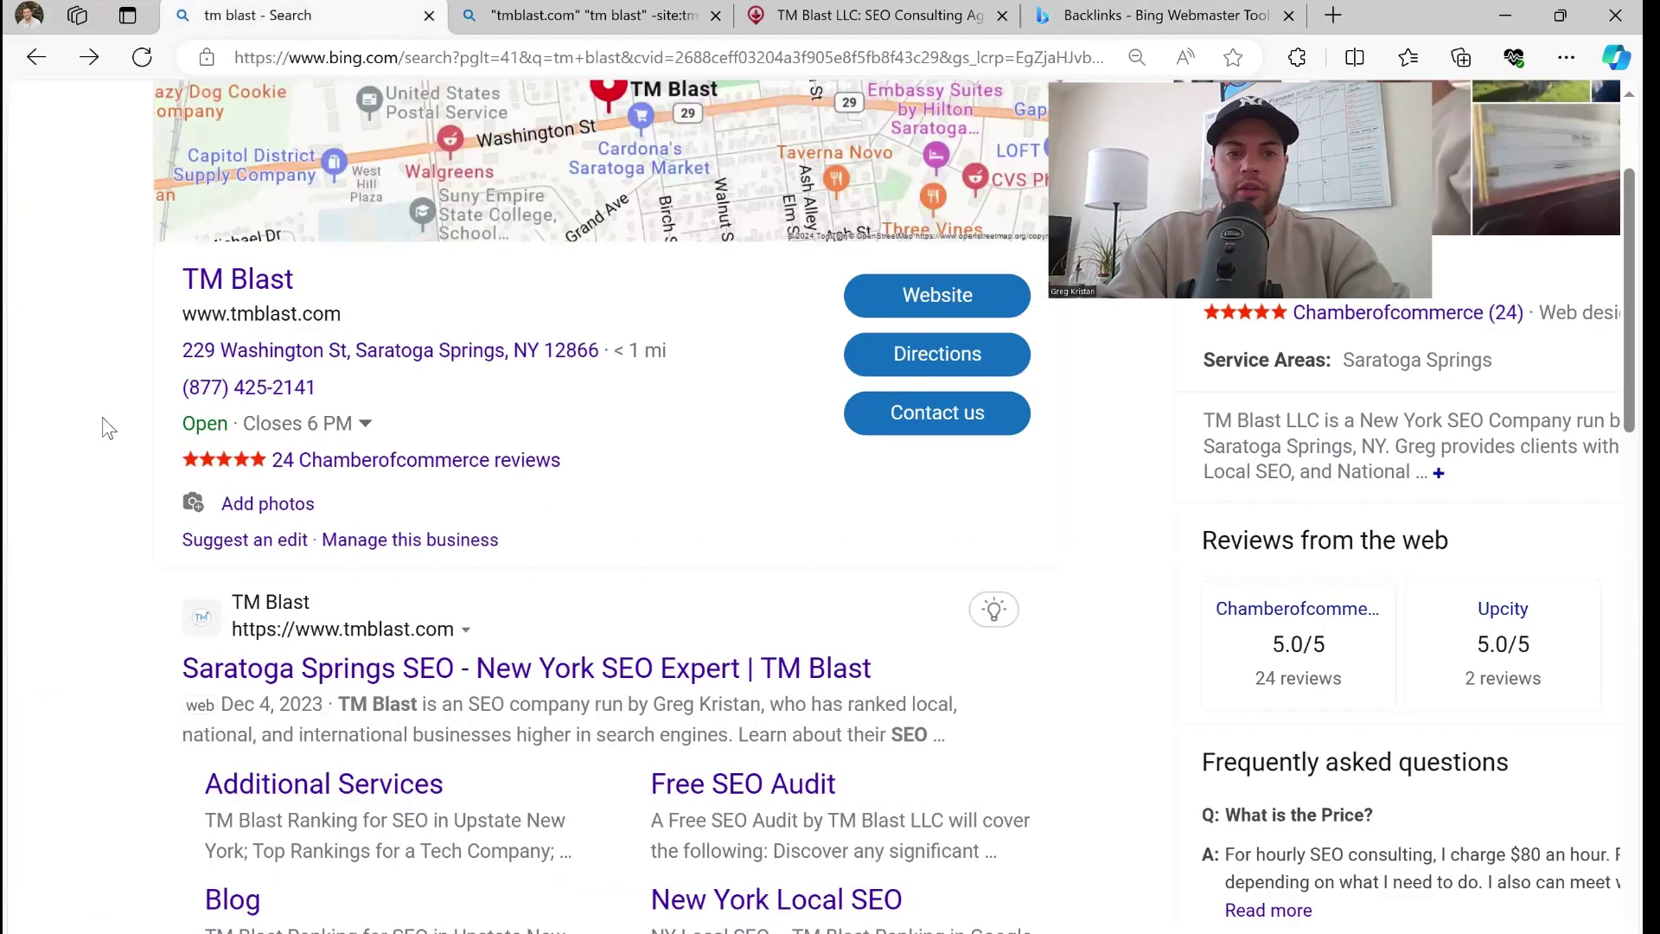
scroll(102, 417, "up", 4)
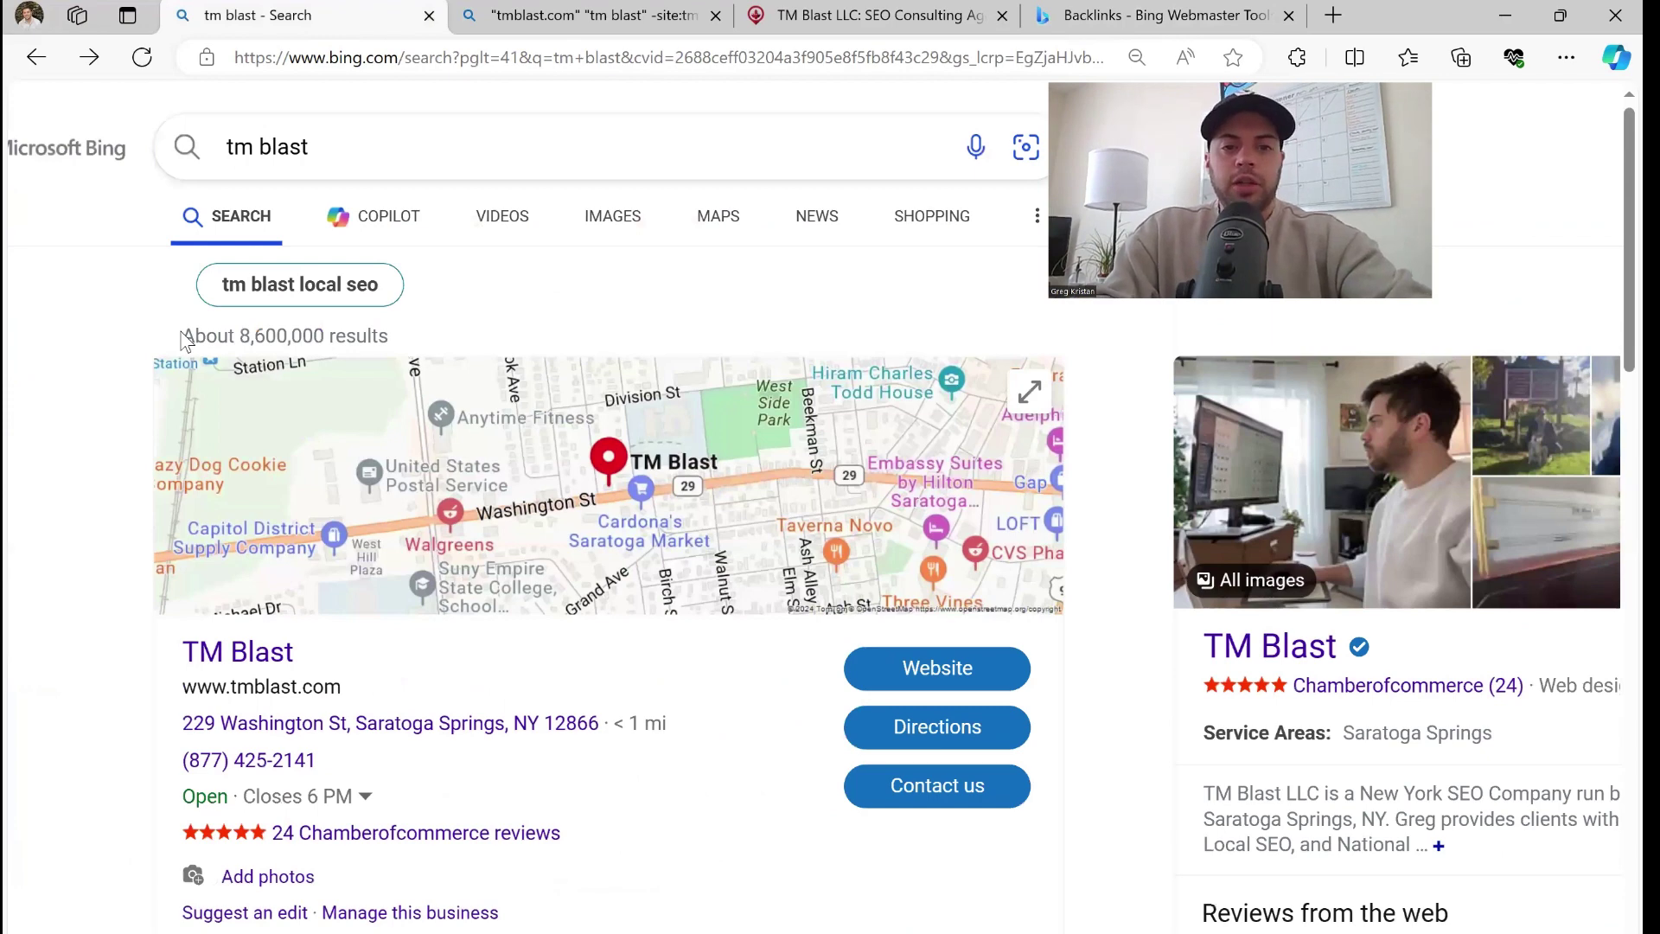
key("ctrl+minus")
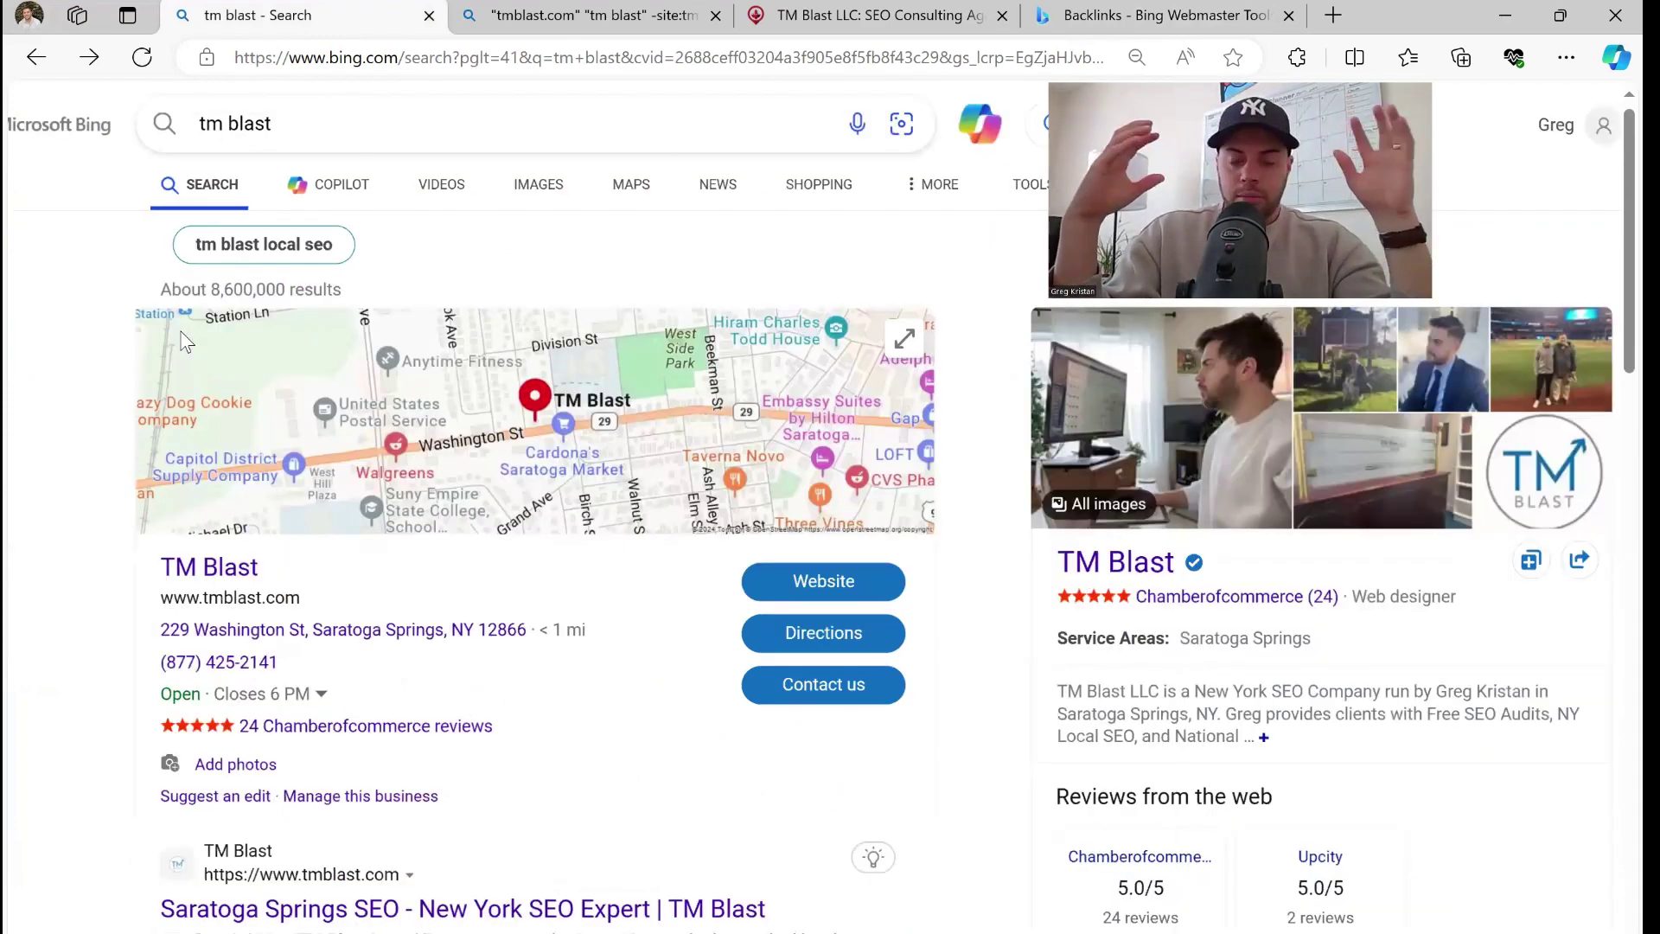